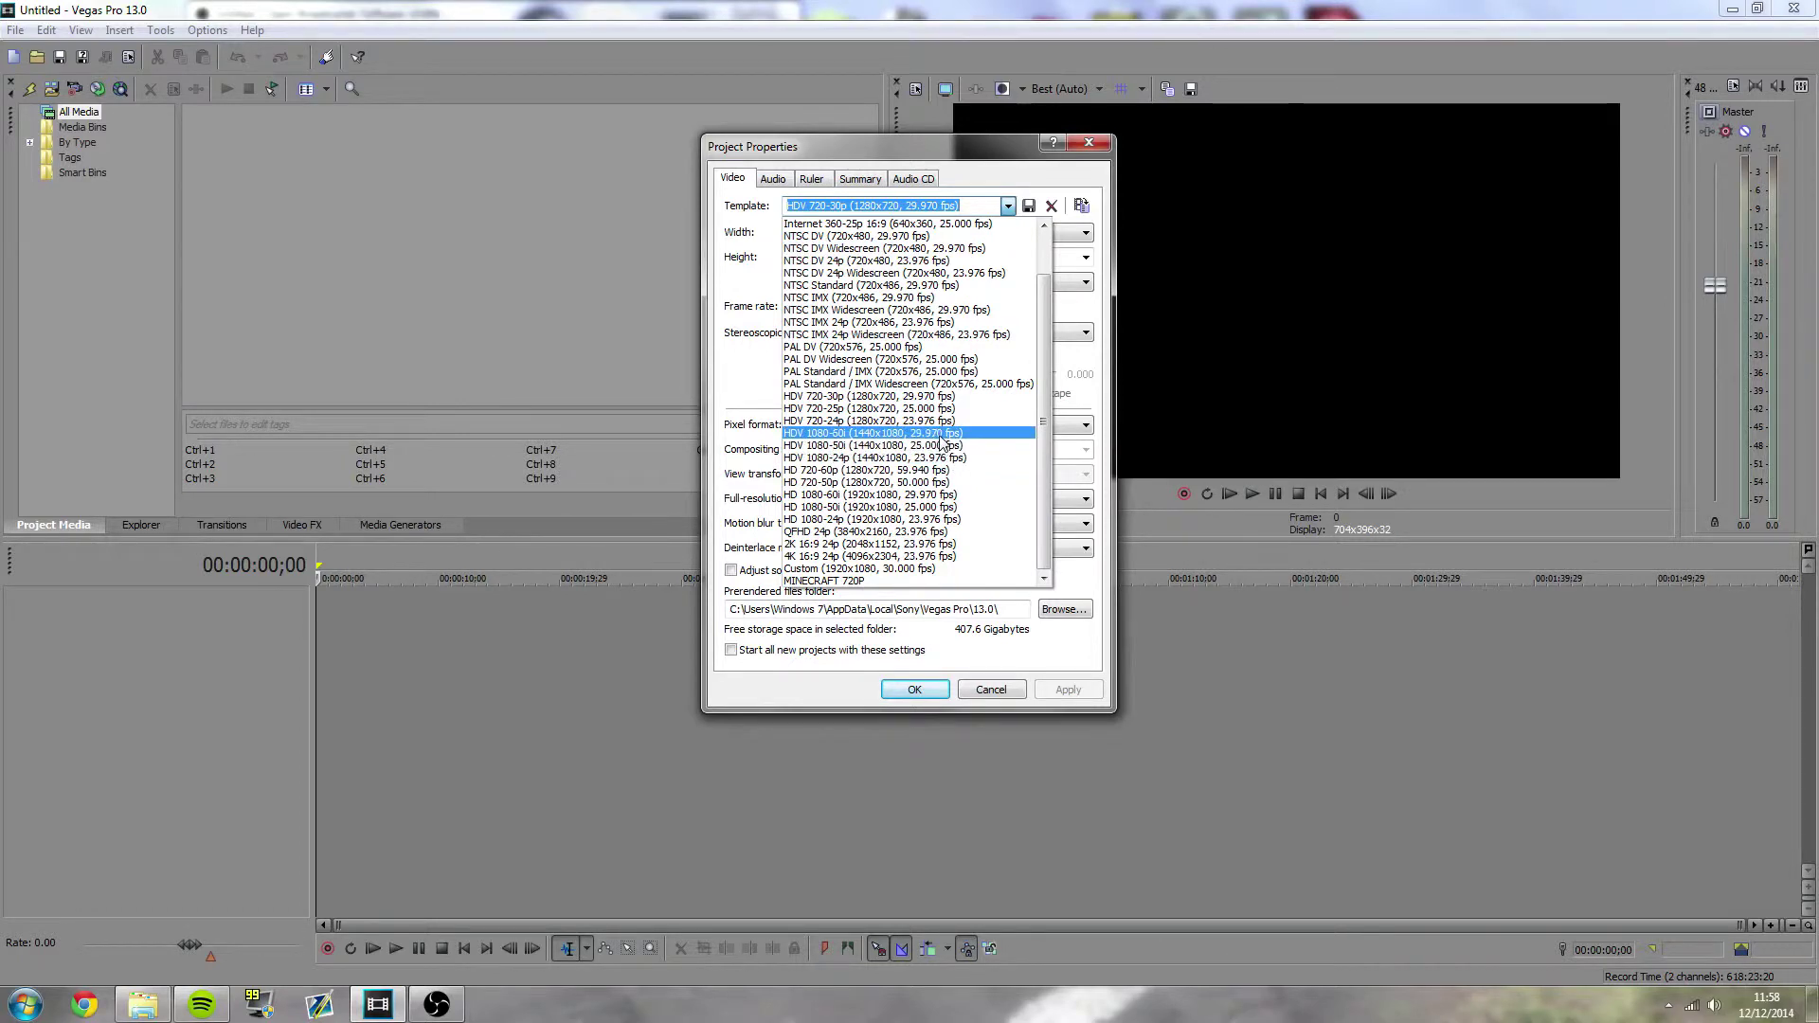
left_click(937, 433)
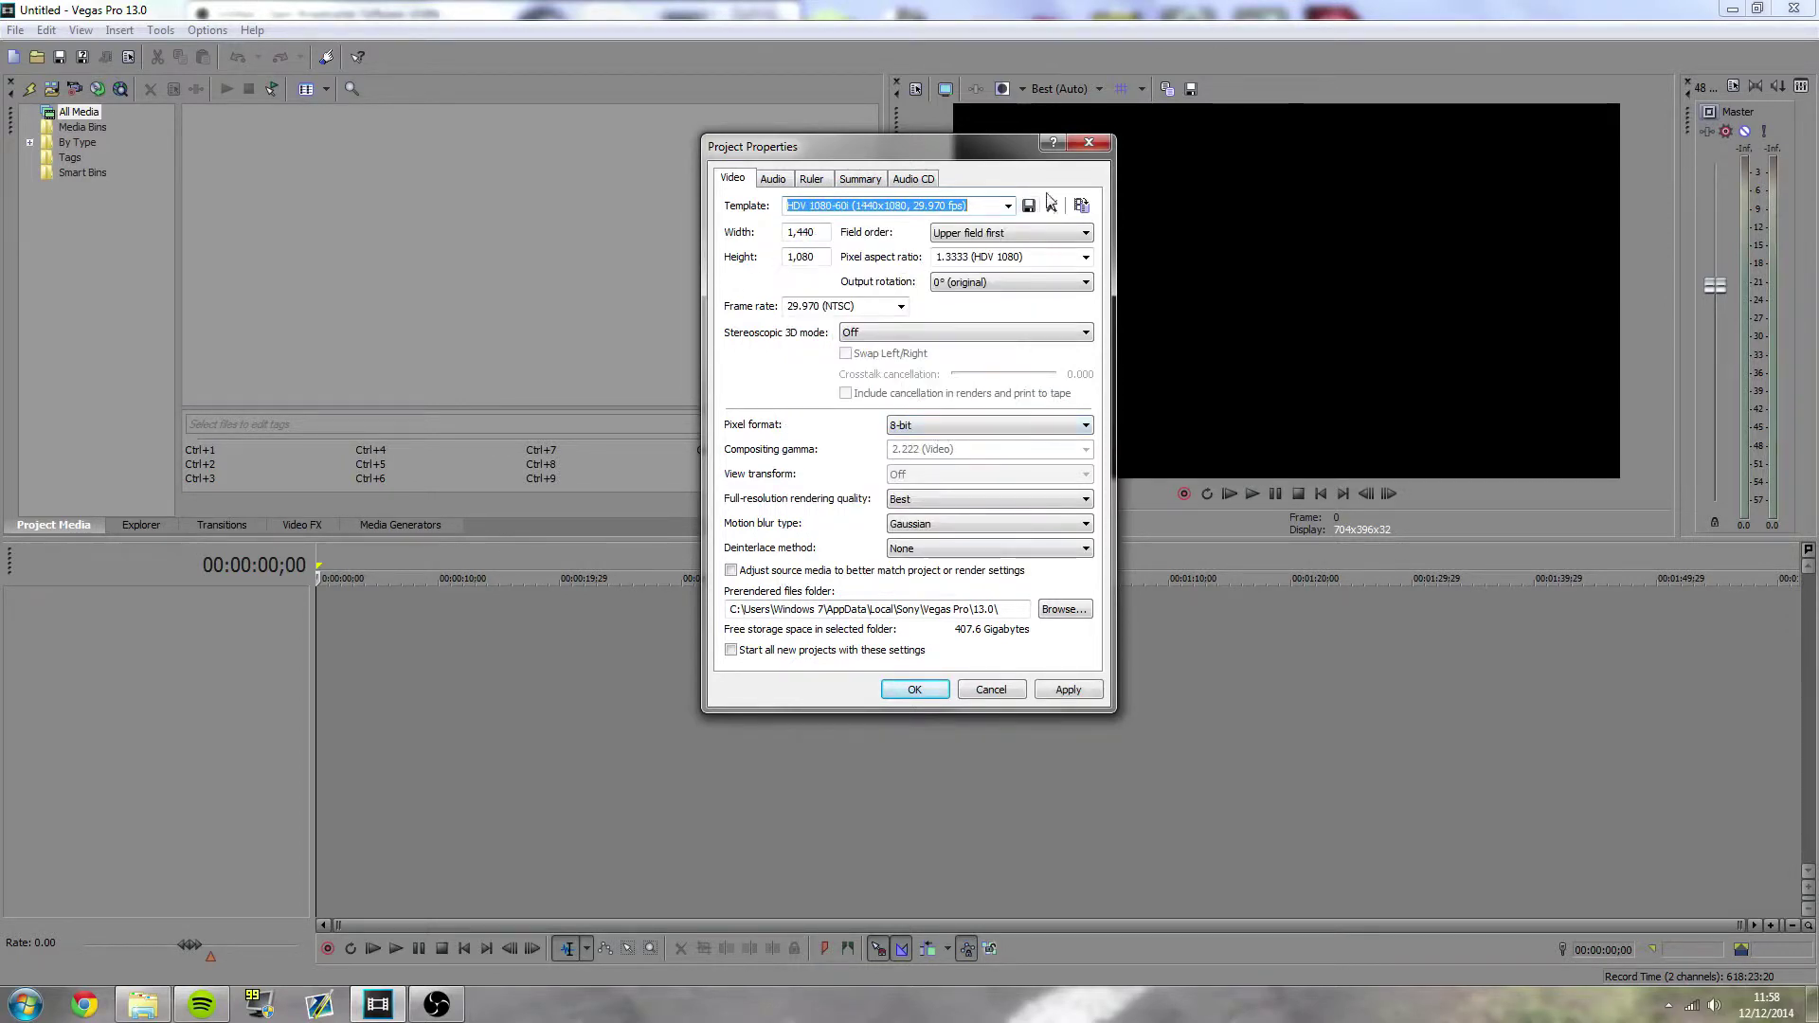
left_click(1008, 205)
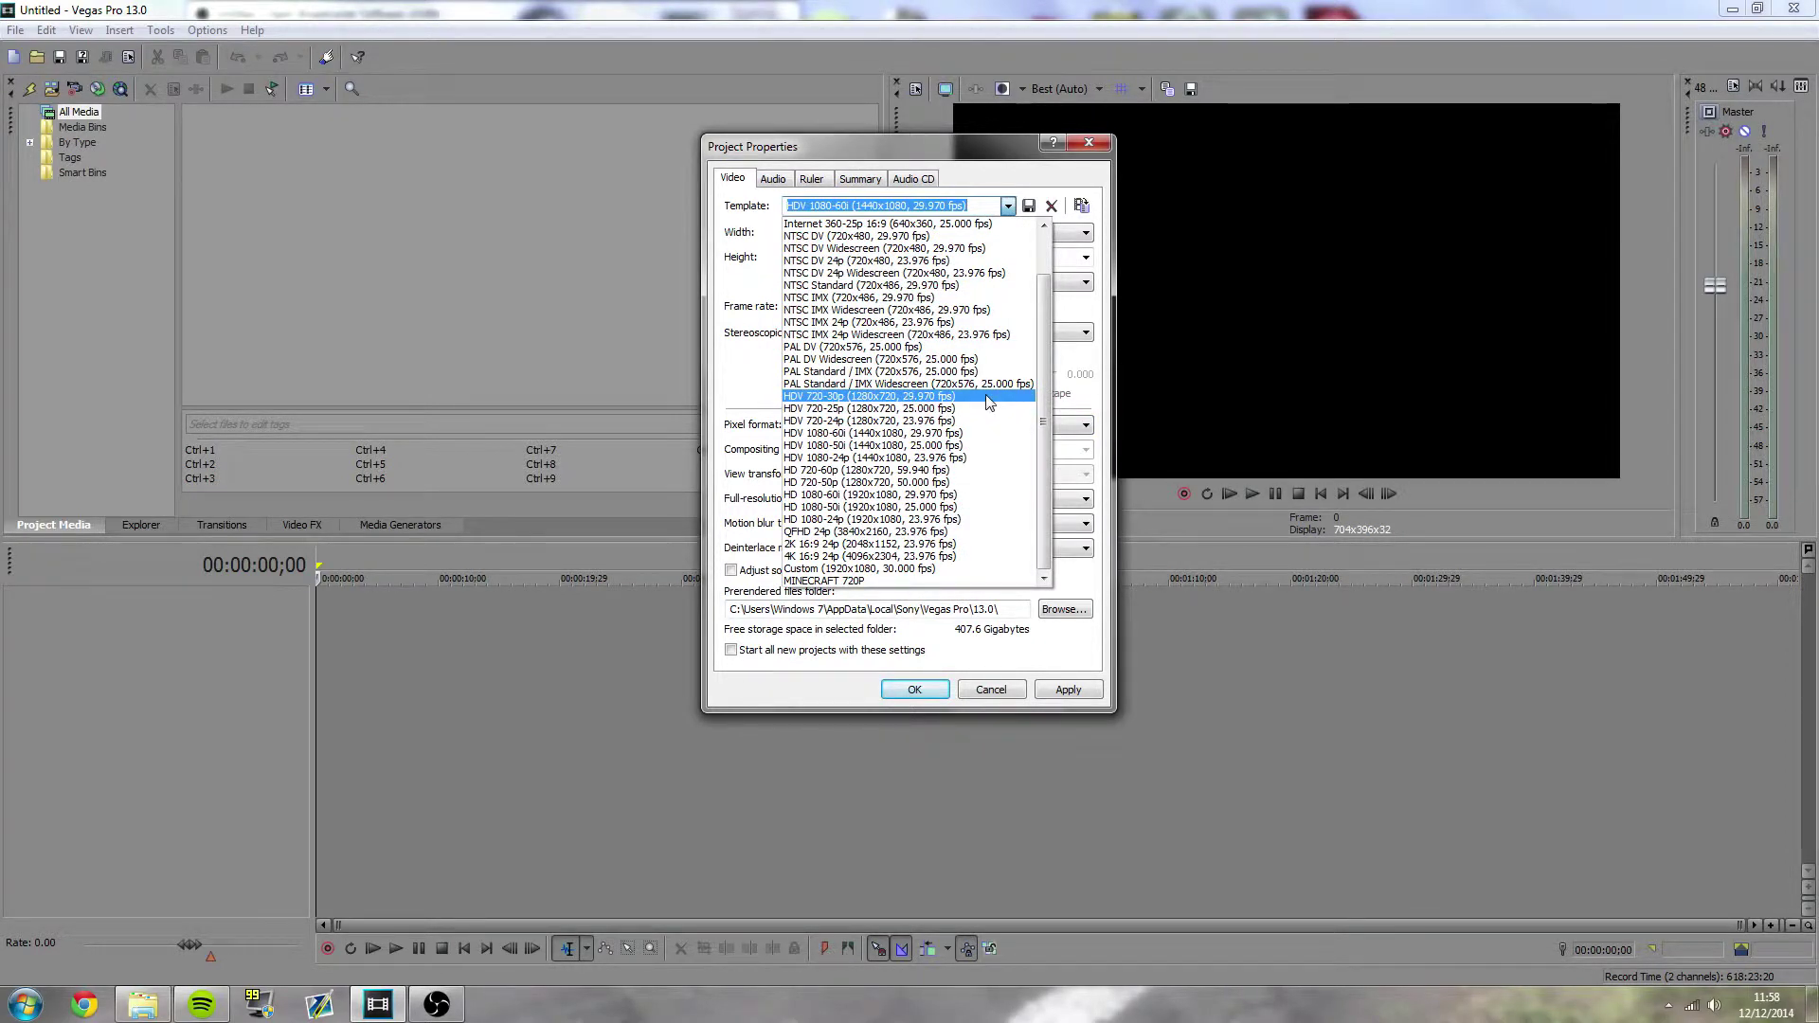
left_click(989, 402)
Choose the HD 1080-60i (1920x1080, 29.970 fps) template for the project's video properties
left_click(1011, 207)
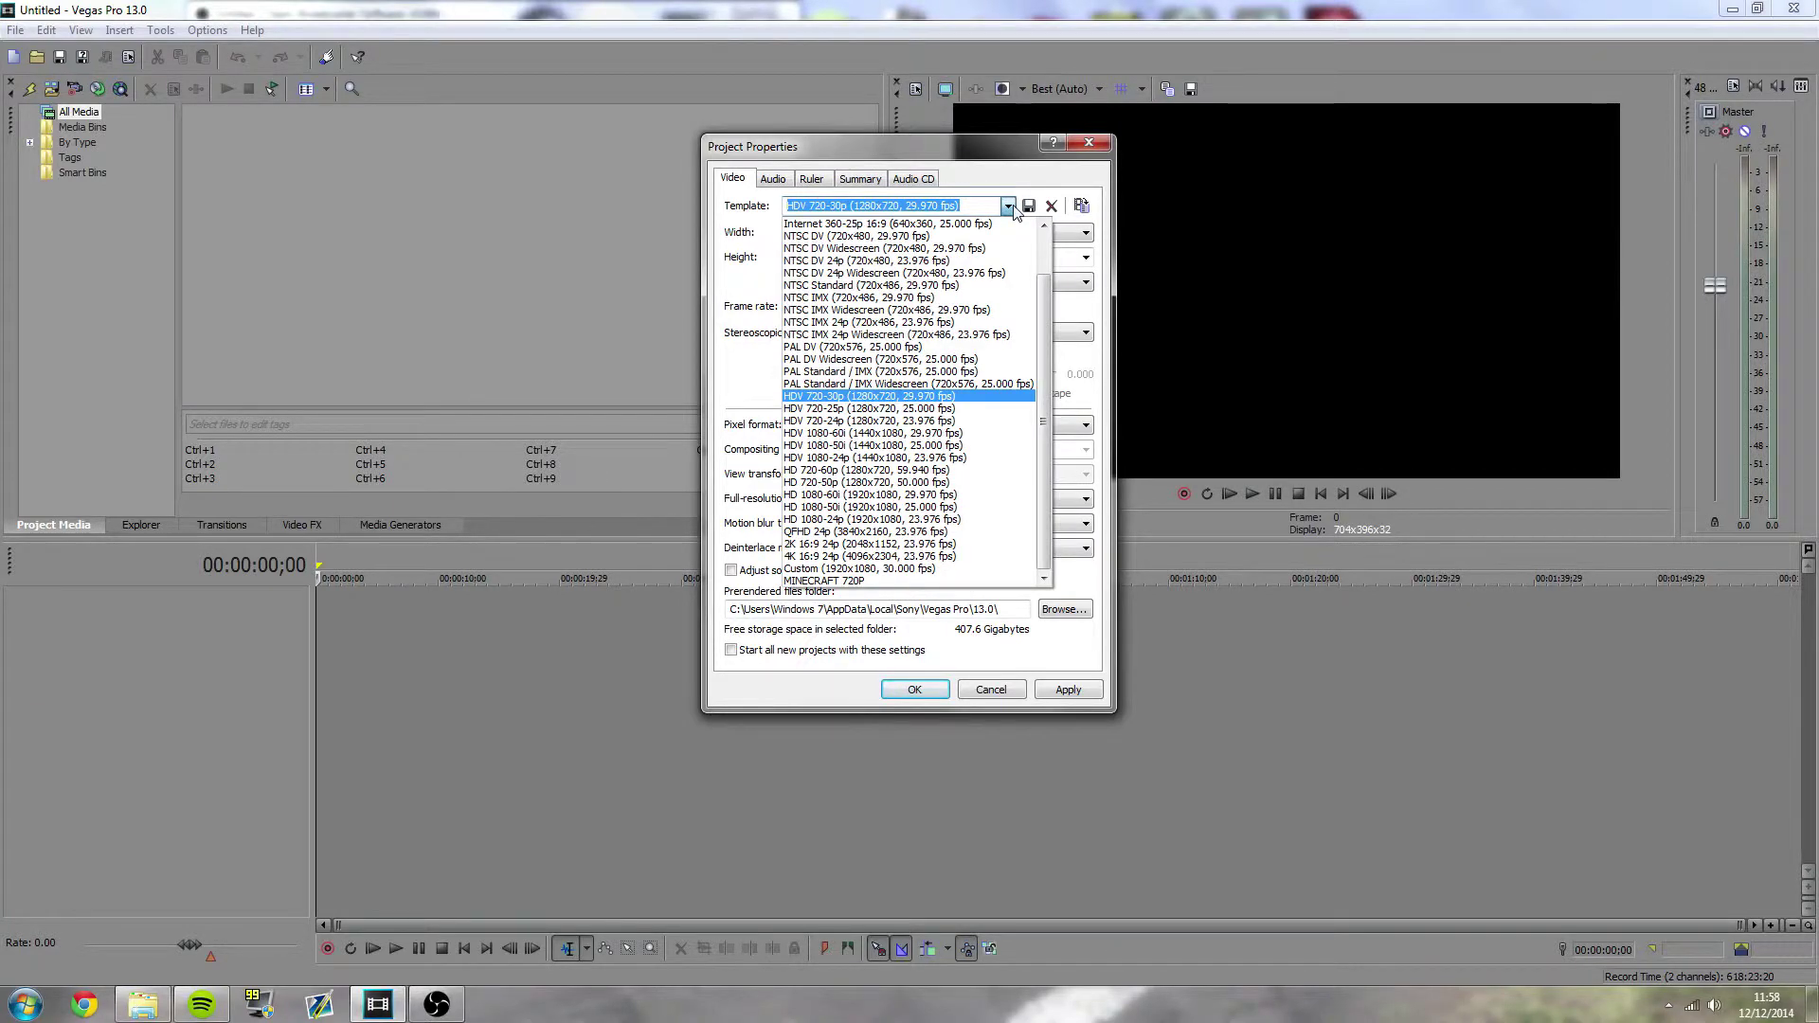
left_click(952, 495)
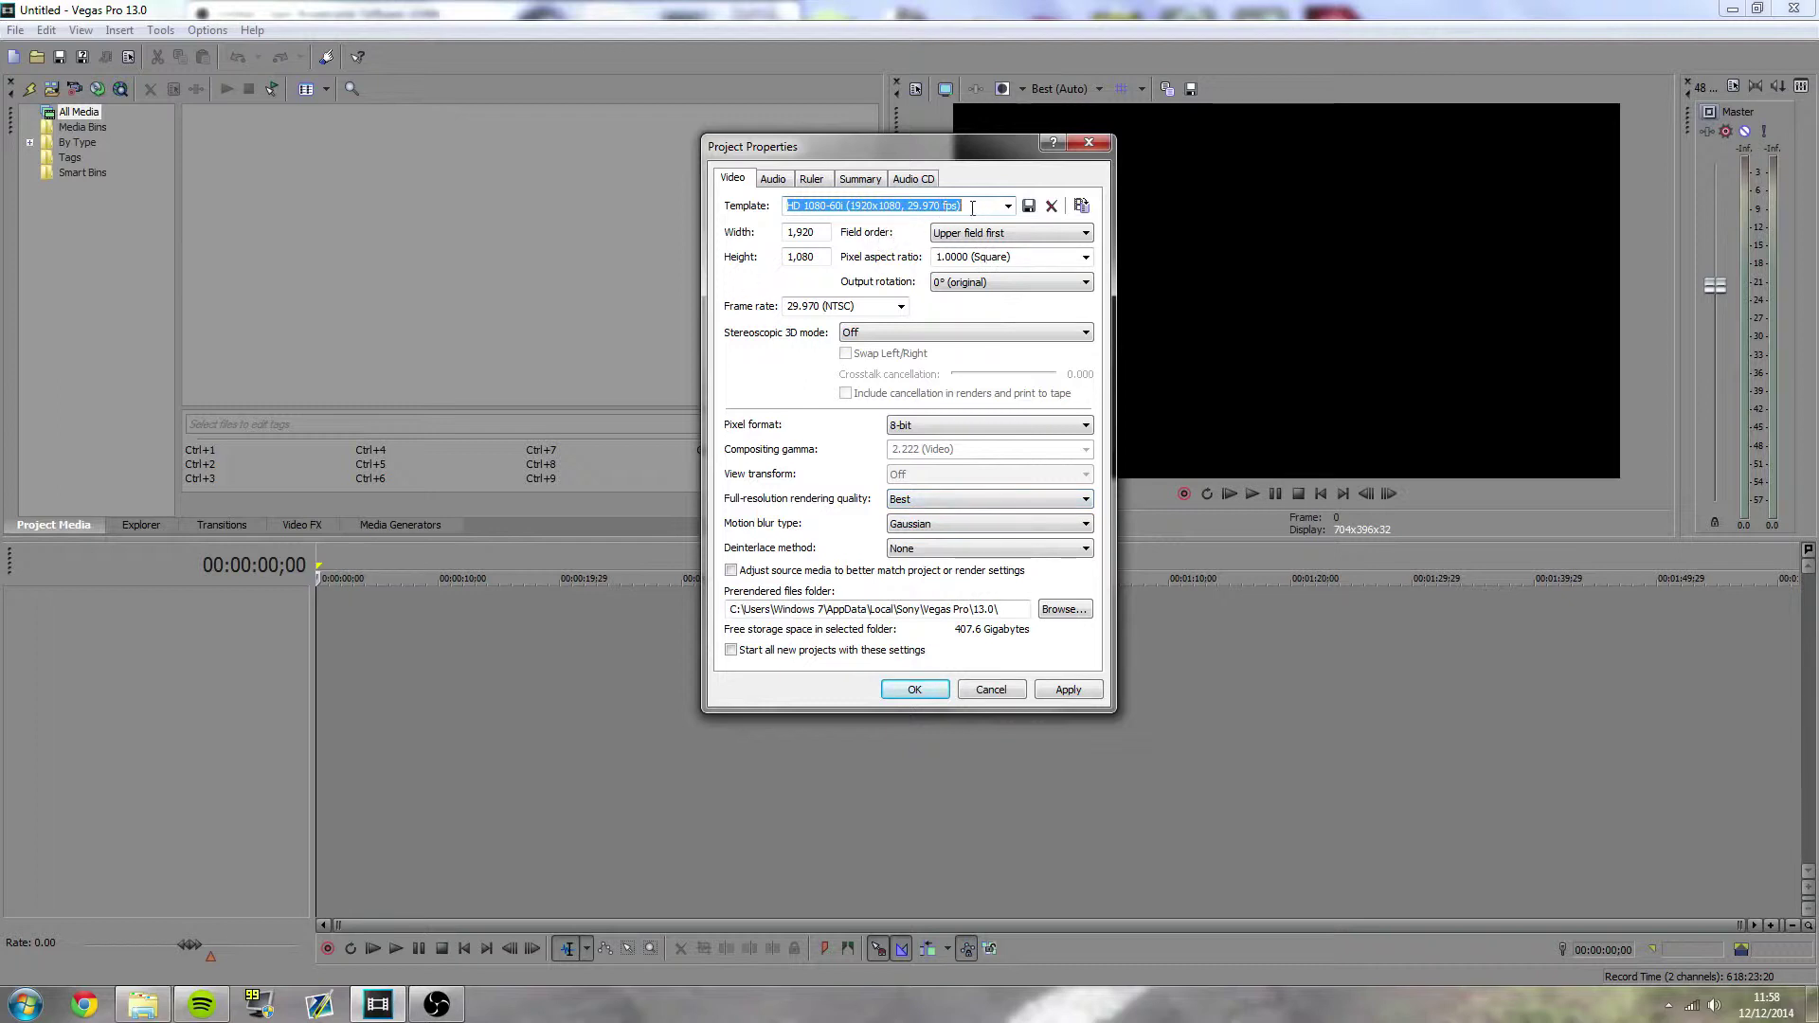
Set the project's frame rate to 60 fps and its field order to None (progressive scan)
left_click(888, 305)
left_click(900, 306)
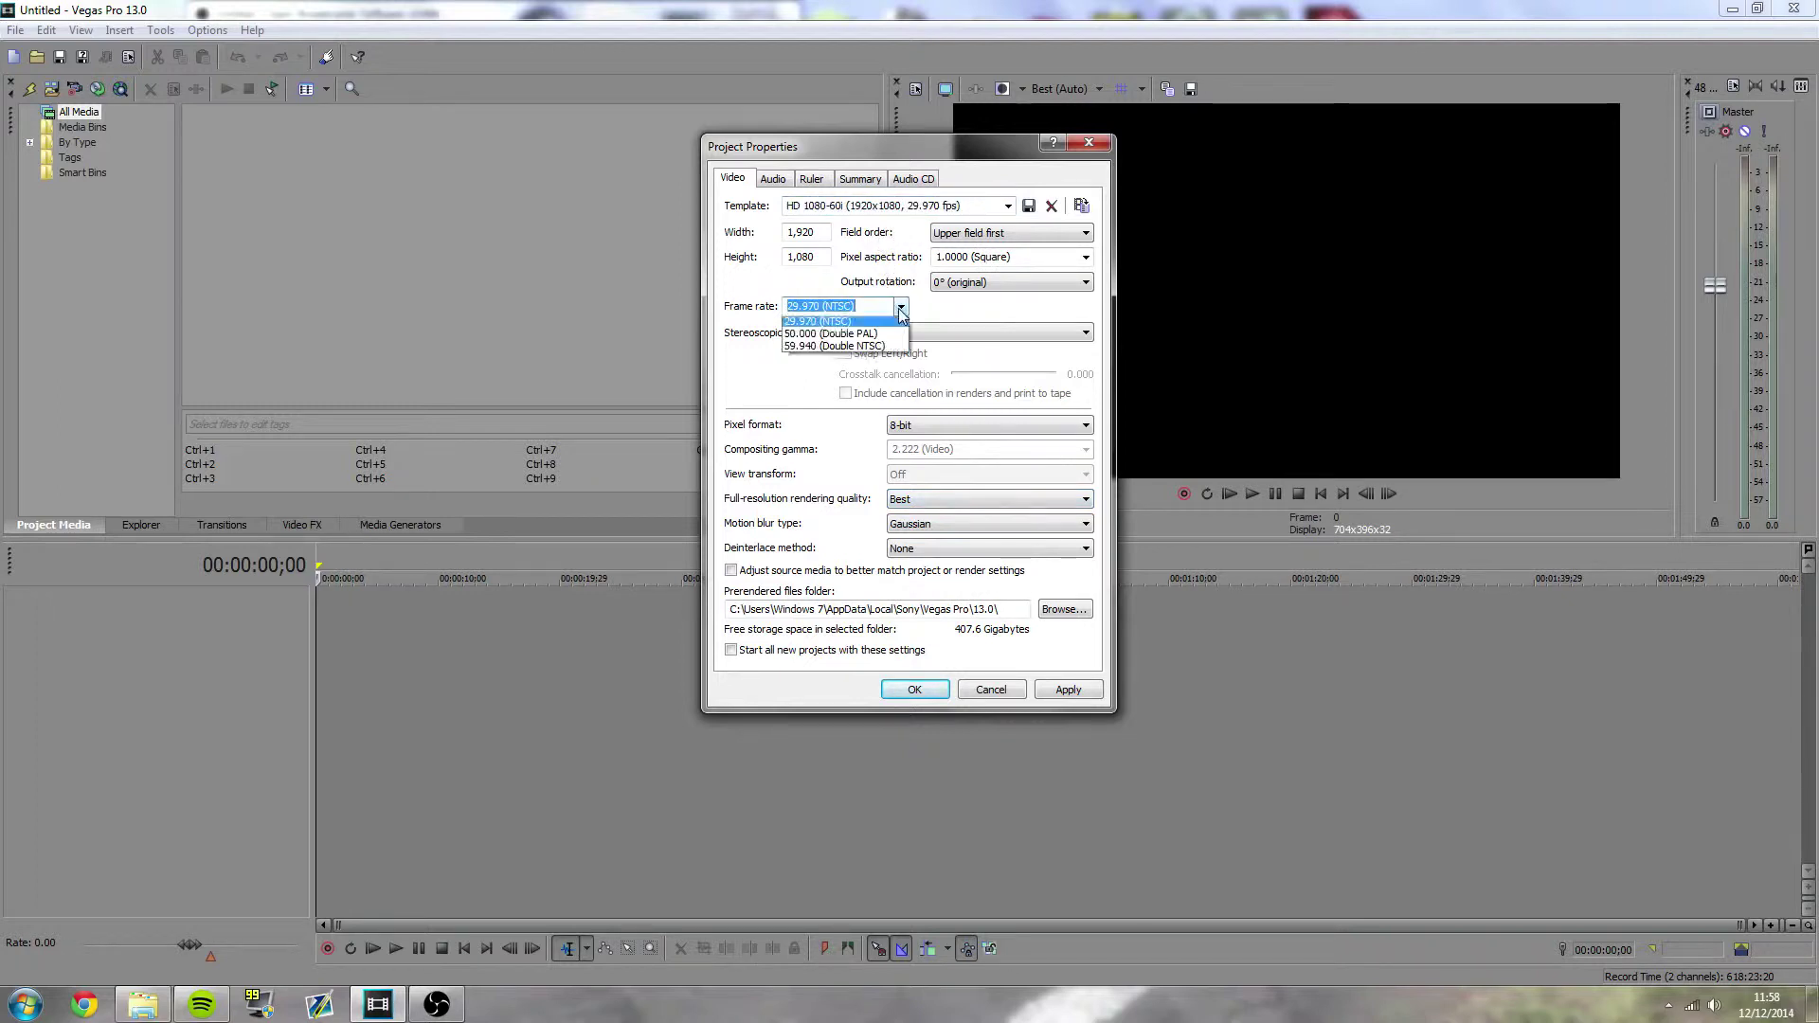
left_click(901, 306)
left_click(901, 306)
left_click(900, 306)
left_click(874, 304)
left_click_drag(875, 304, 786, 305)
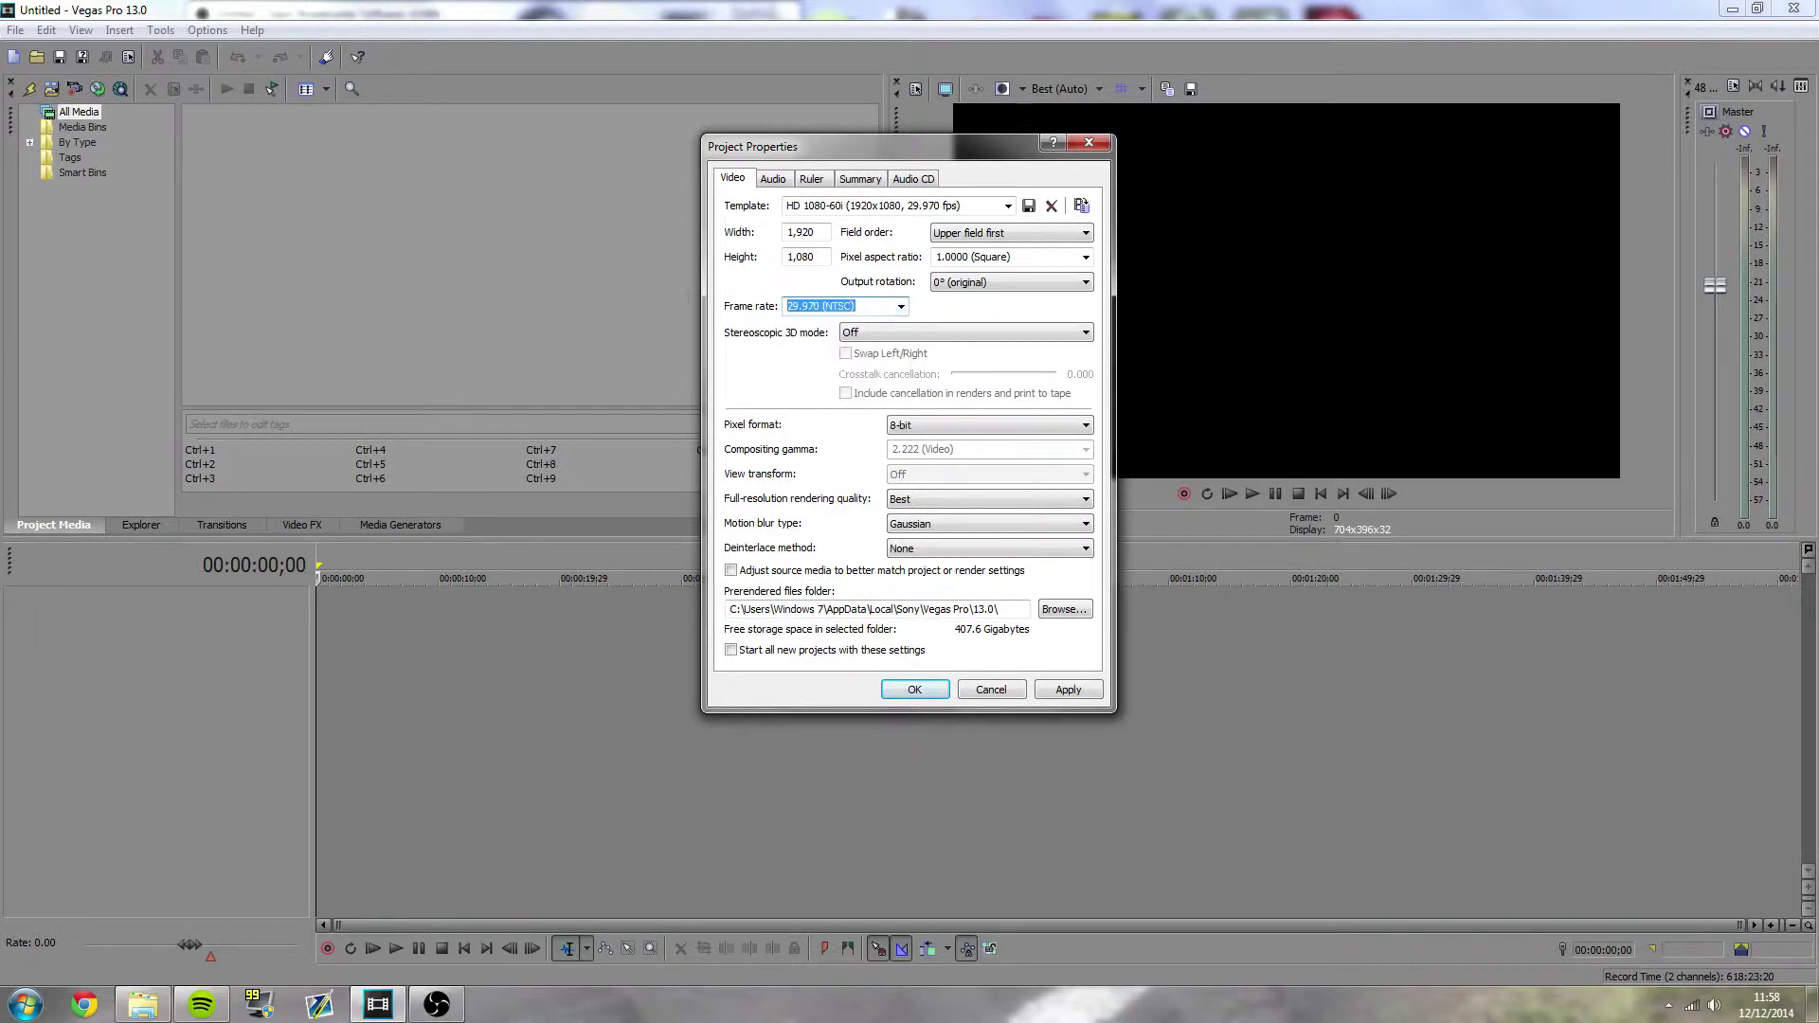
type("60")
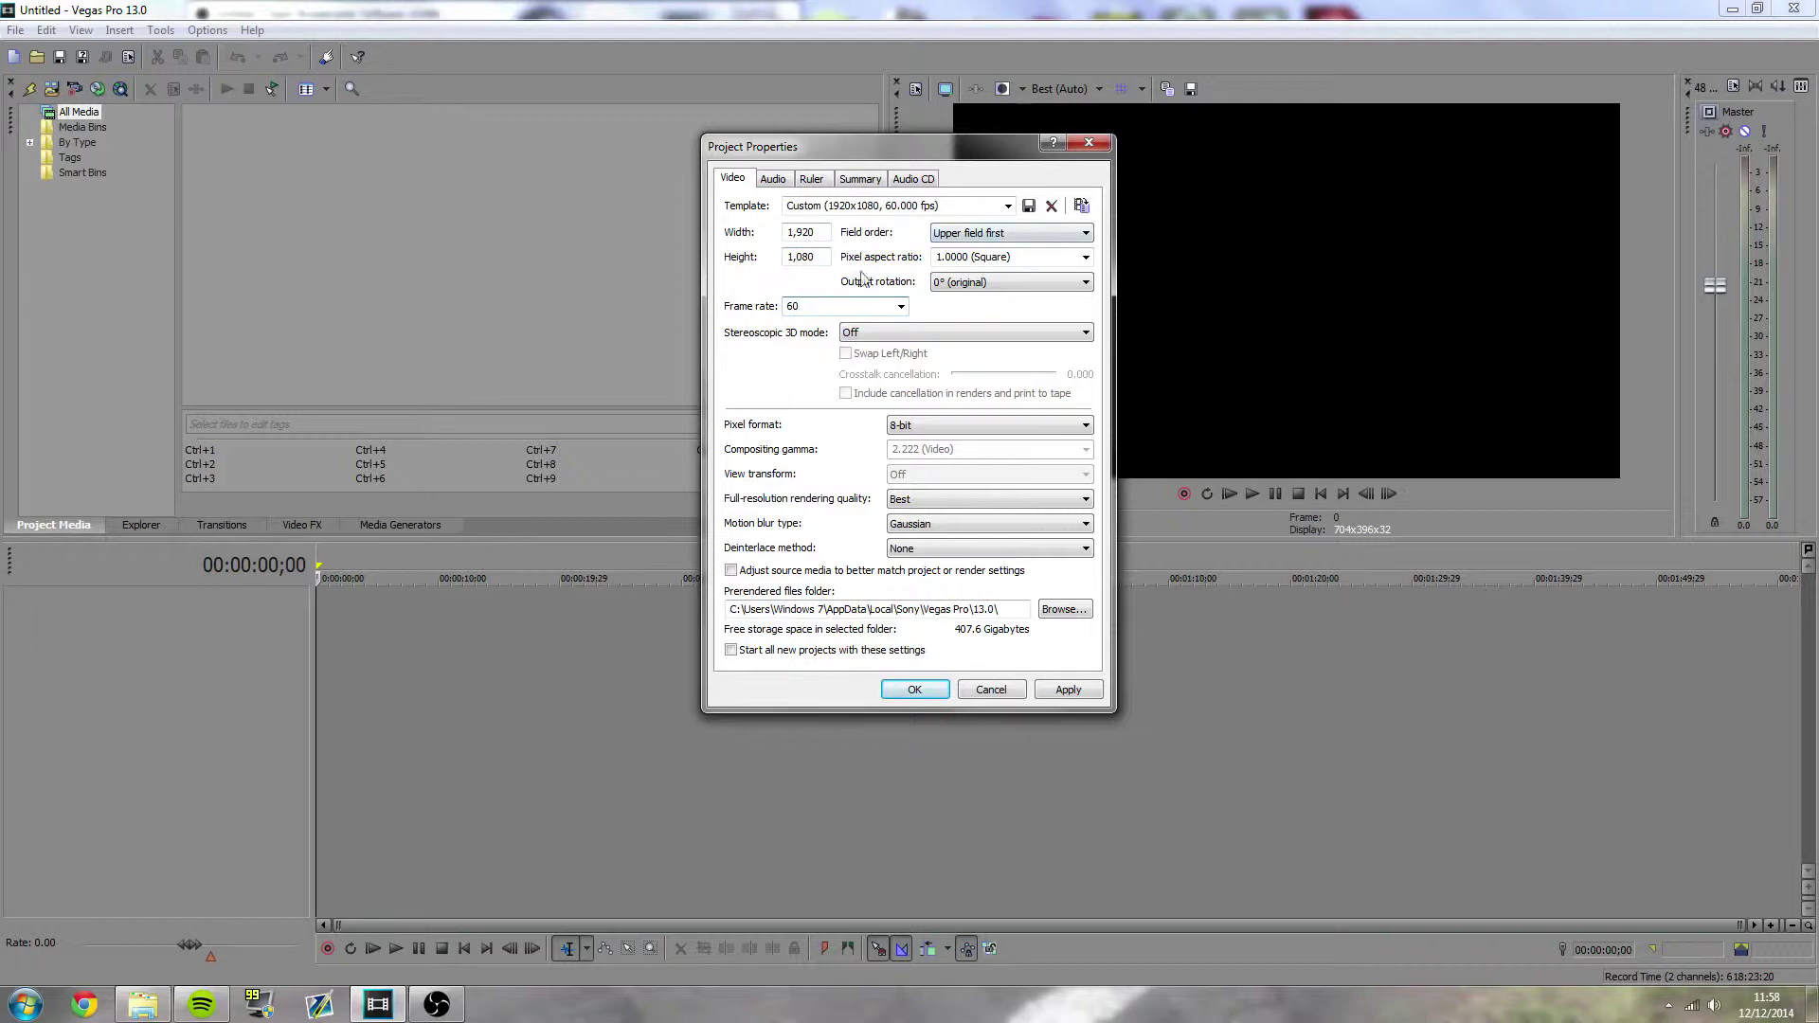
left_click(952, 235)
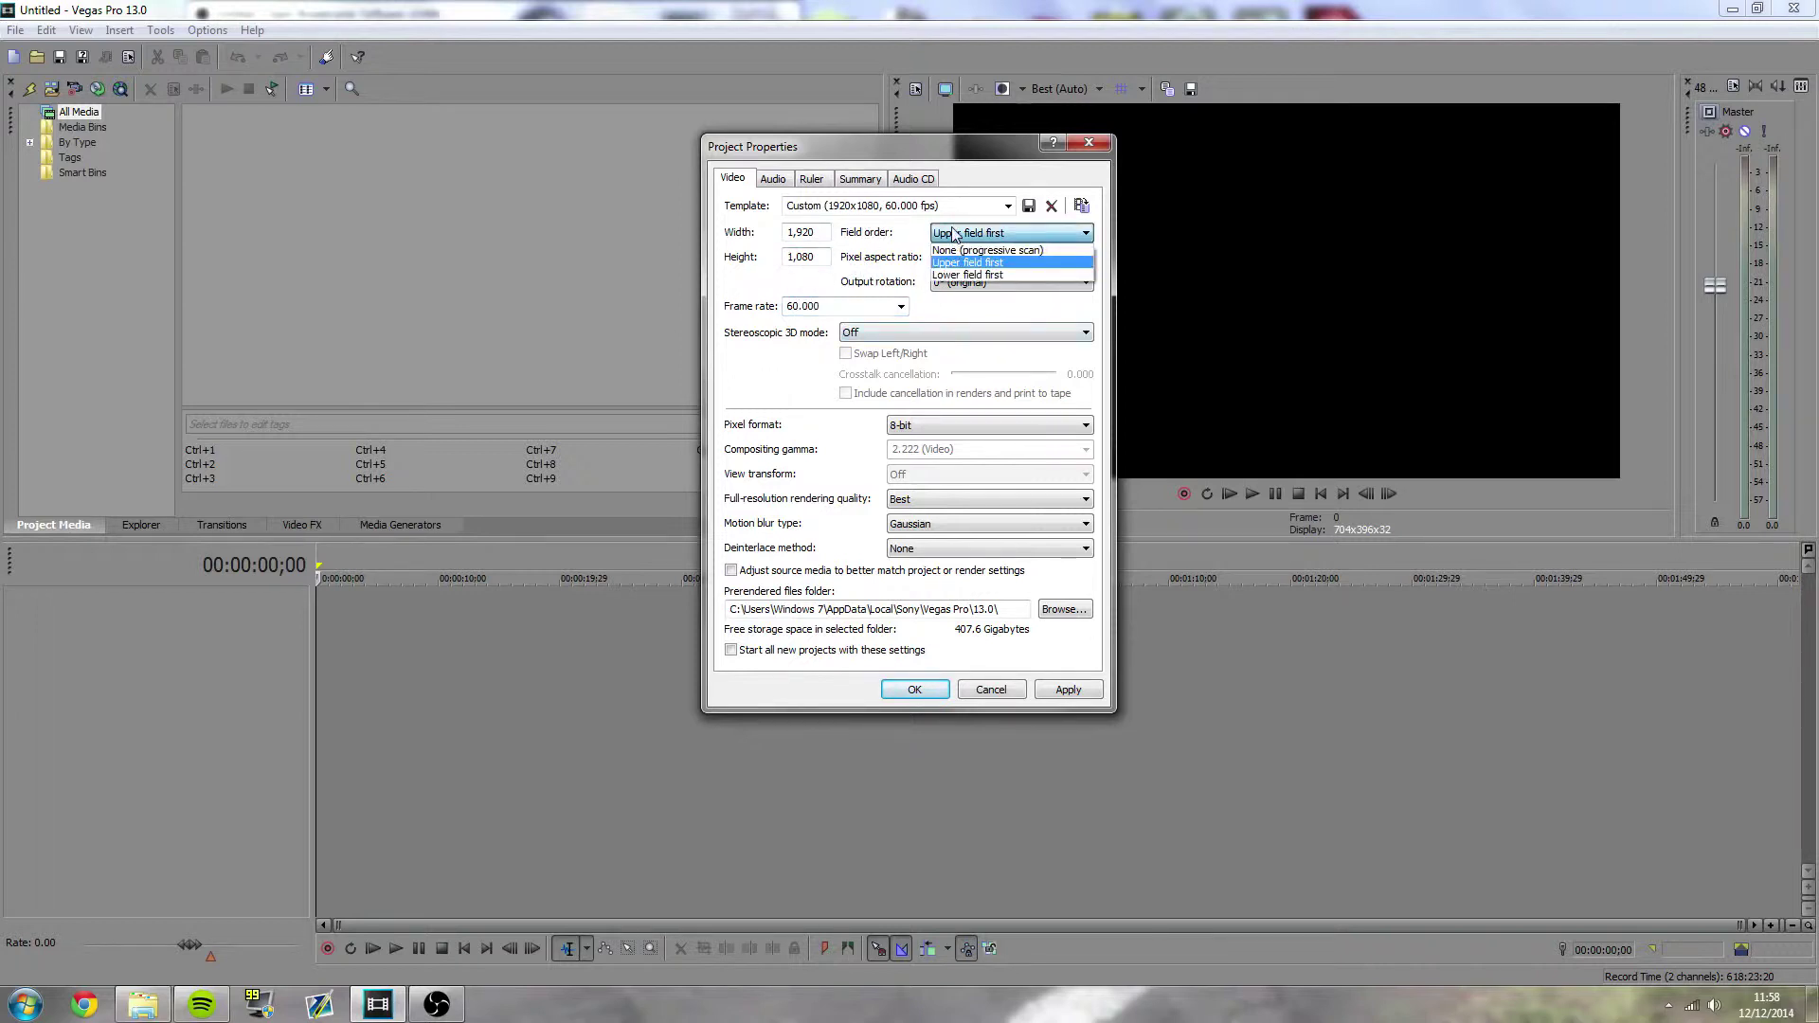
left_click(955, 250)
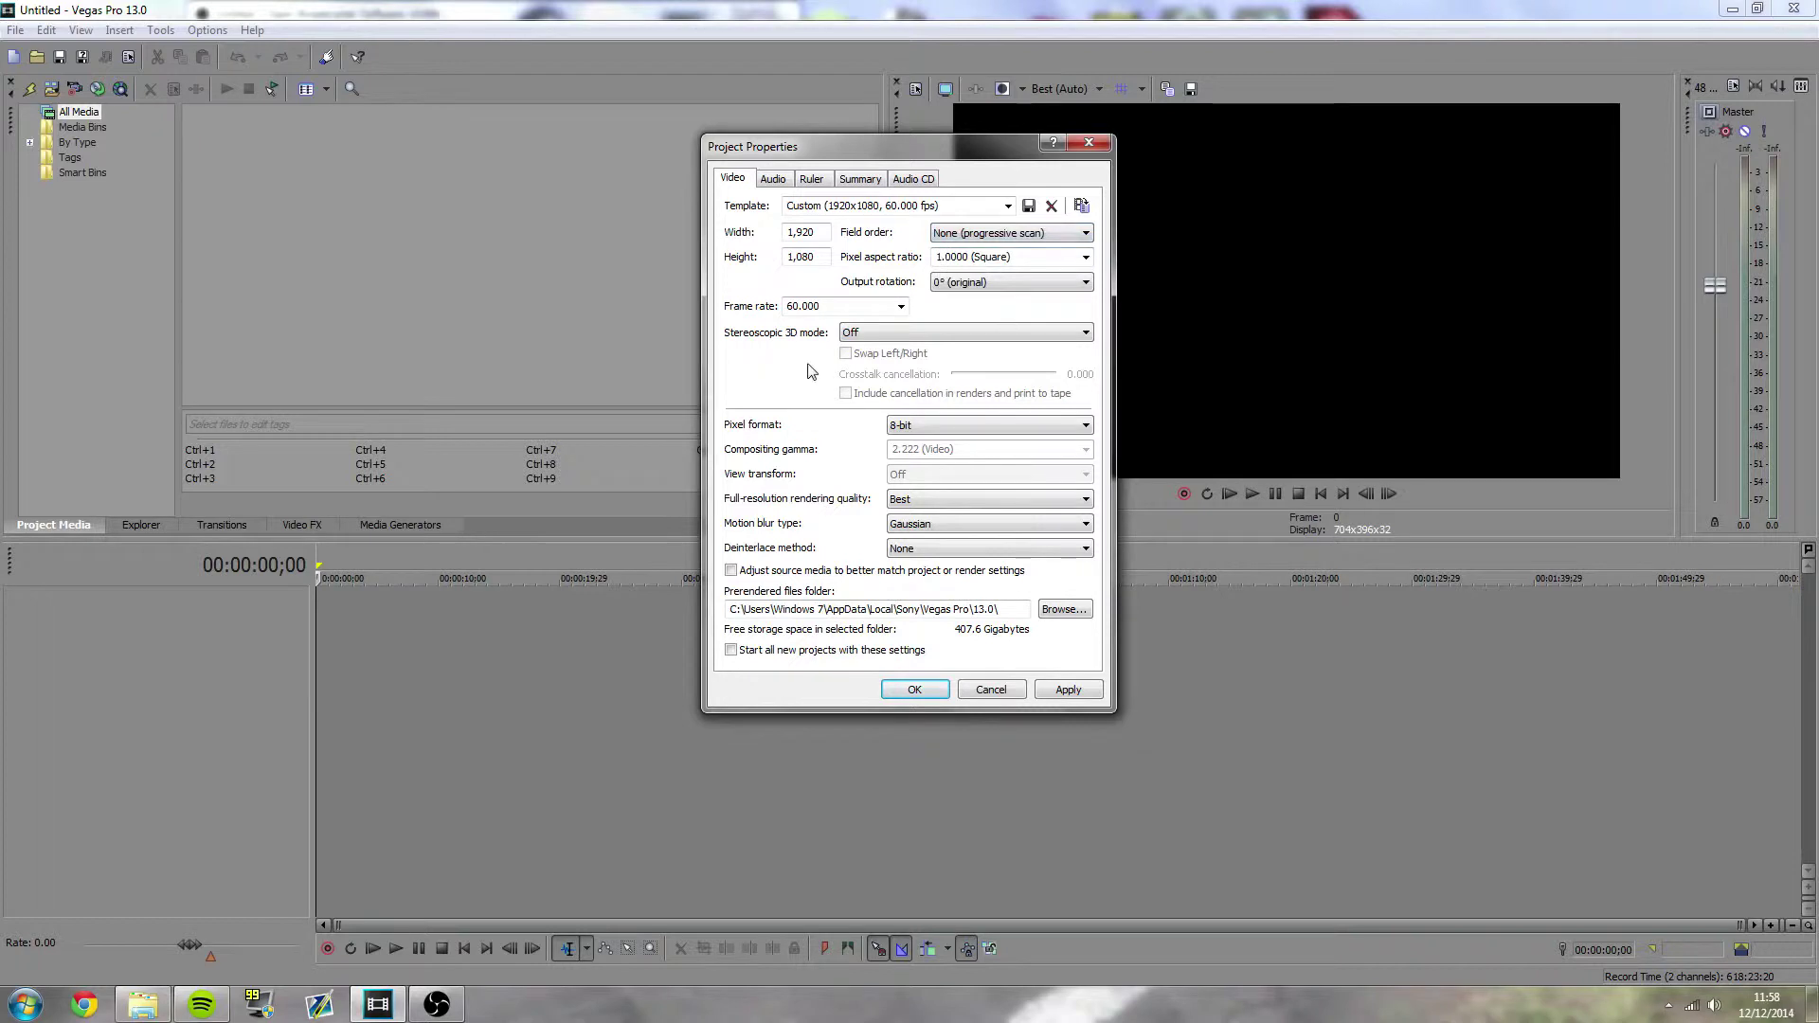
Review the available pixel format and full-resolution rendering quality options for the project
left_click(928, 426)
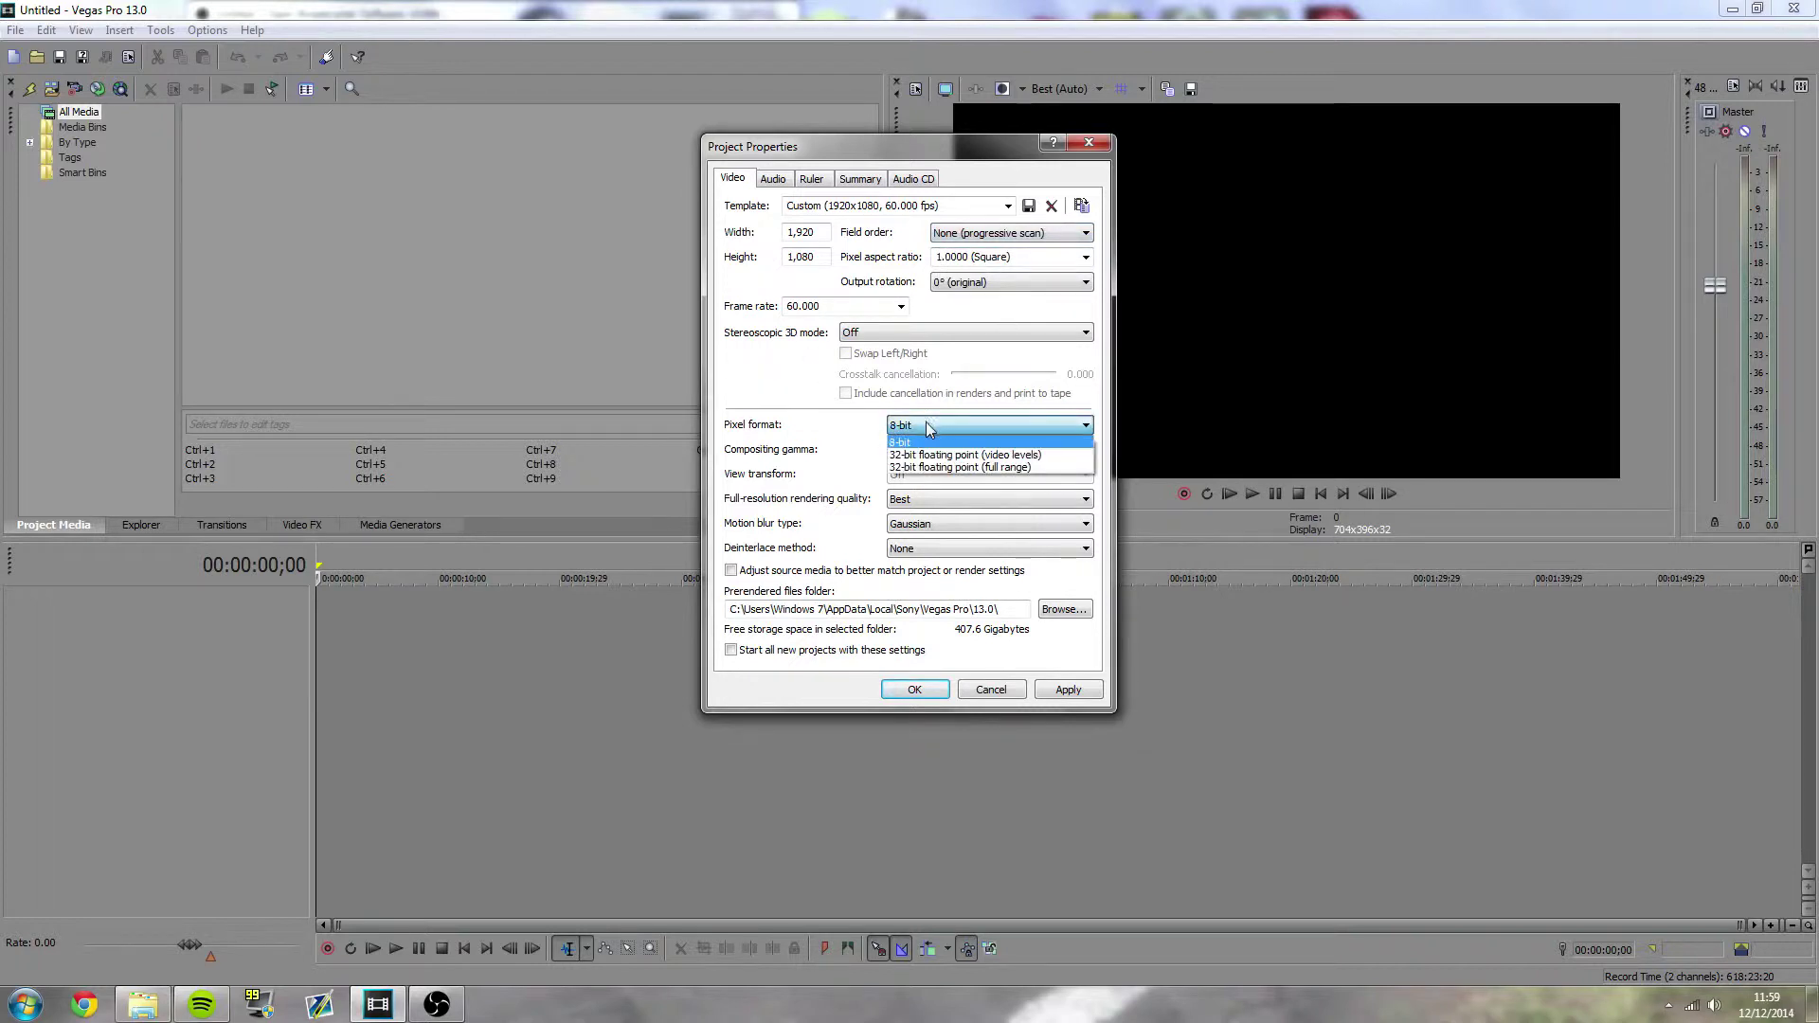
left_click(925, 426)
left_click(917, 501)
left_click(914, 498)
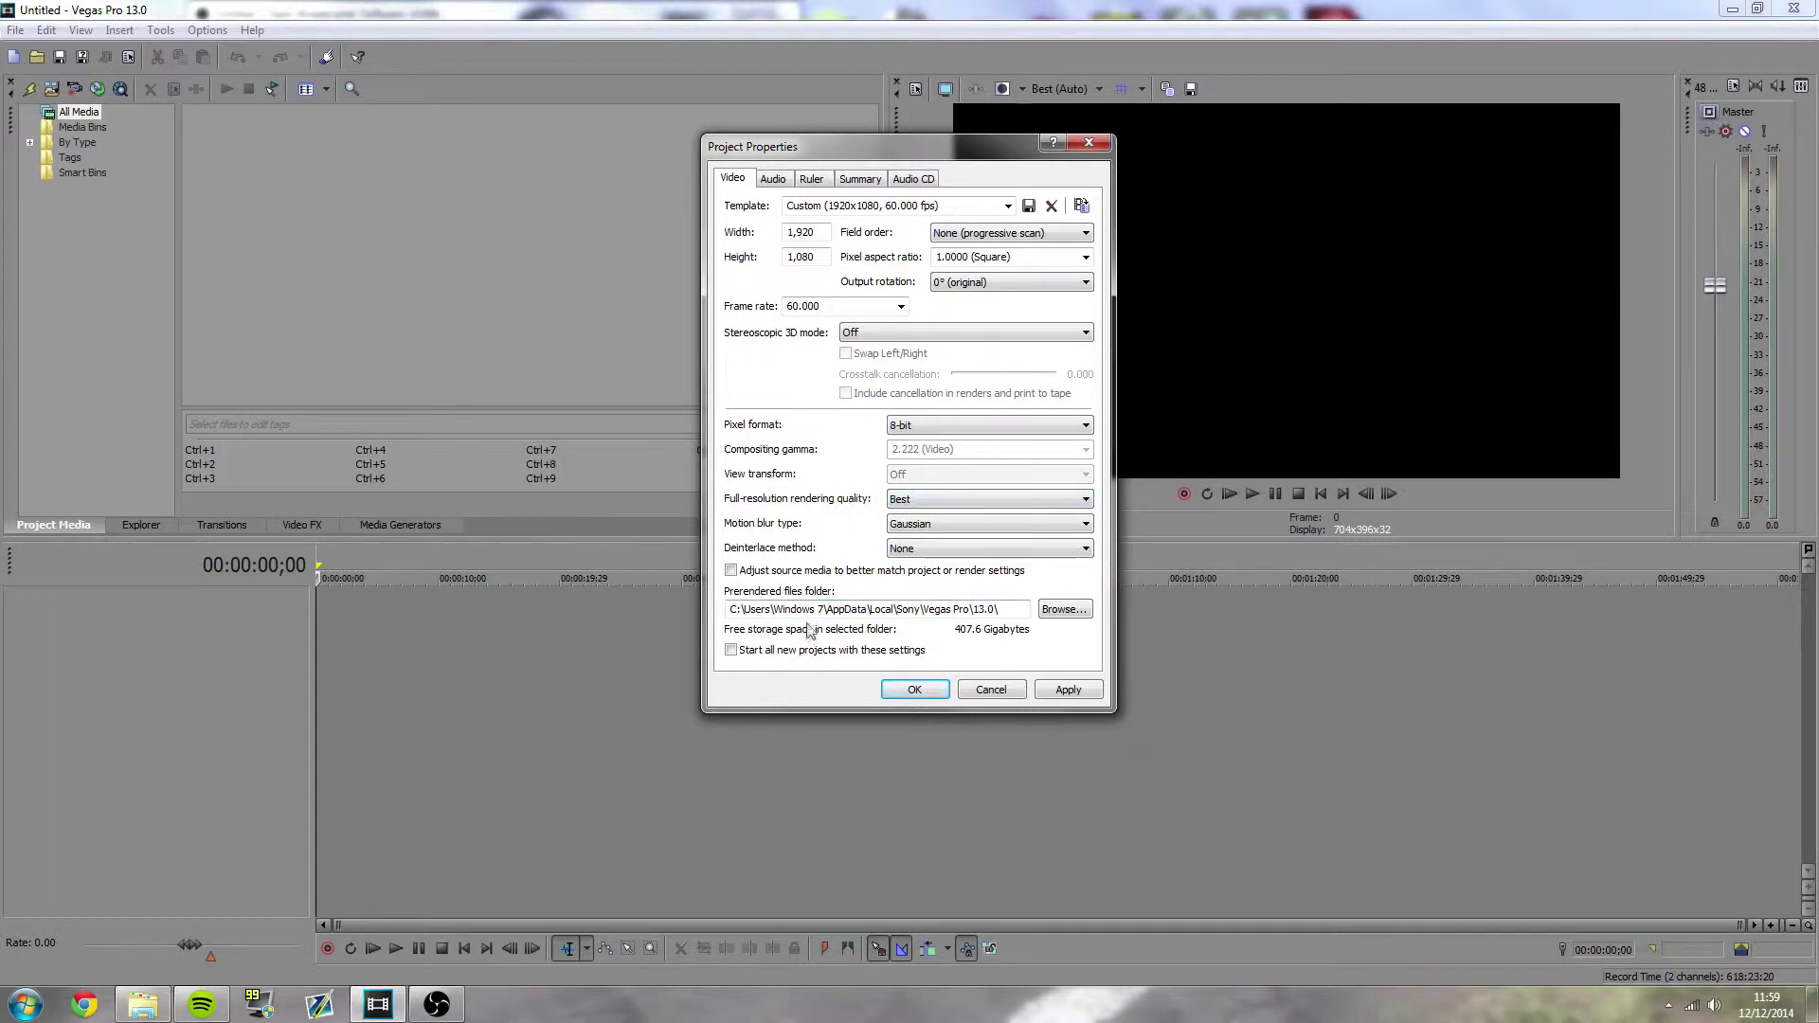
Set the project's audio resample and stretch quality and check the ruler settings
left_click(773, 180)
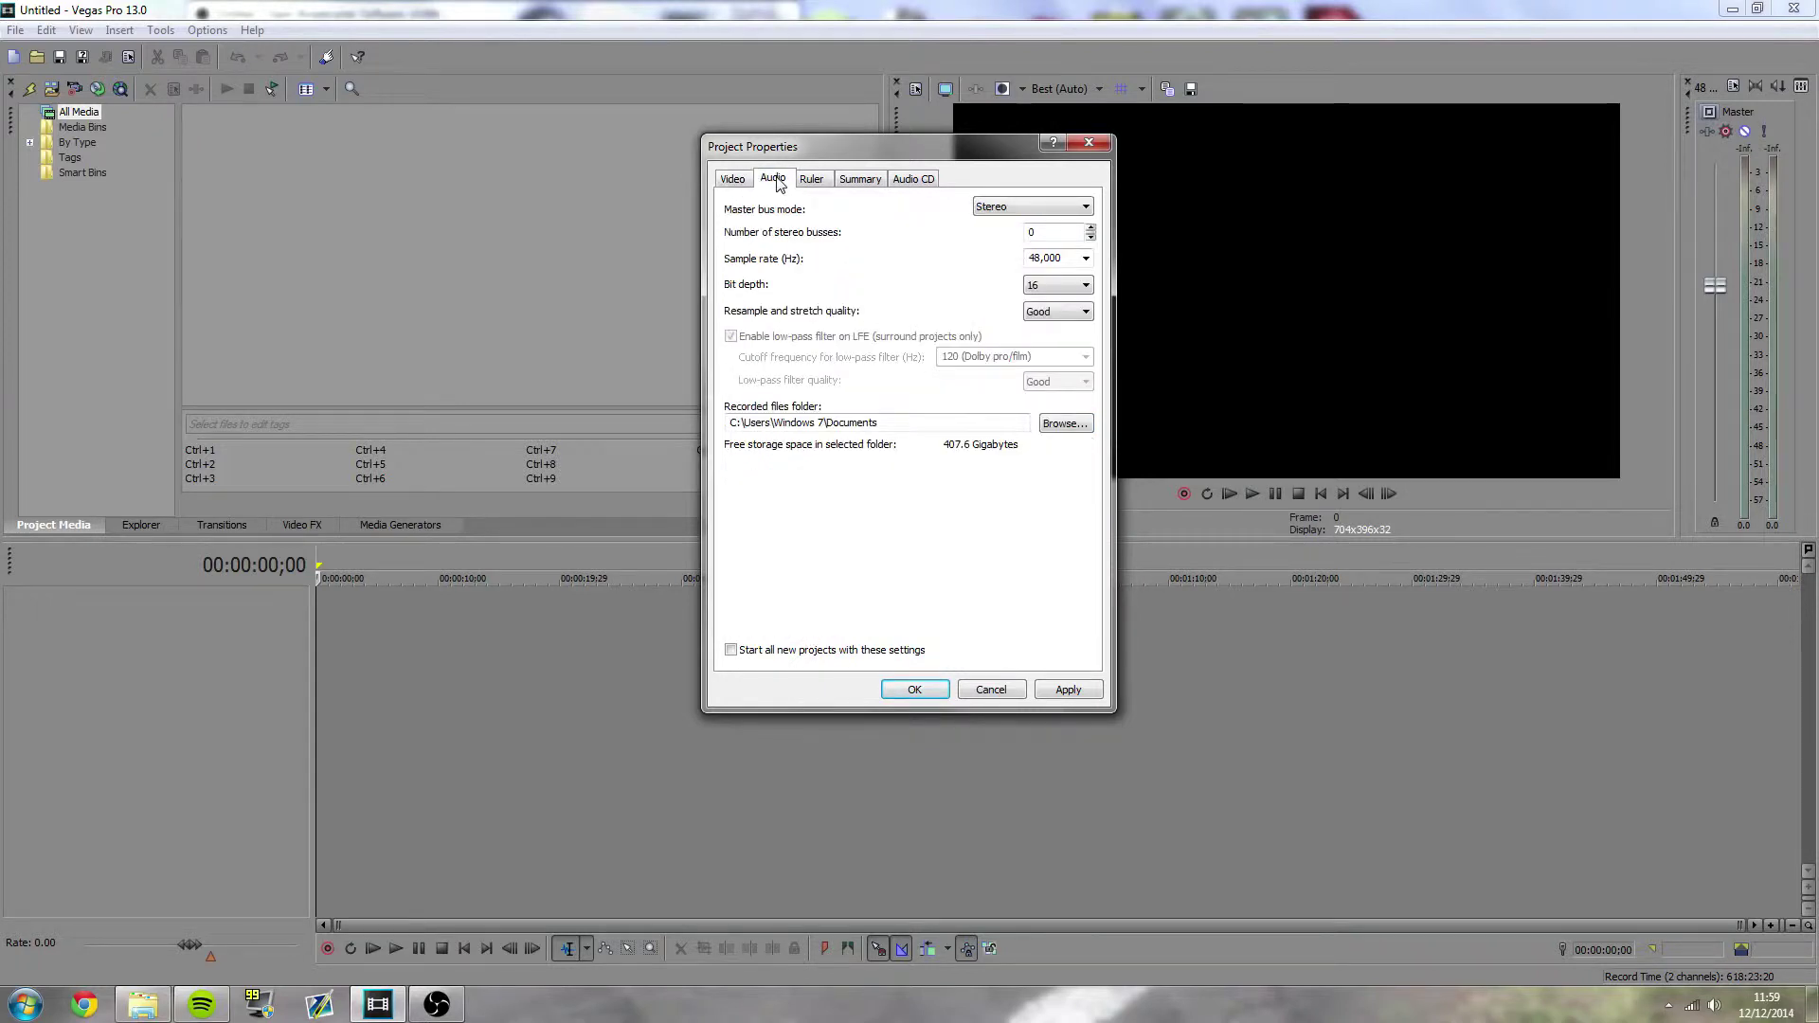
left_click(1061, 312)
left_click(1042, 348)
left_click(821, 187)
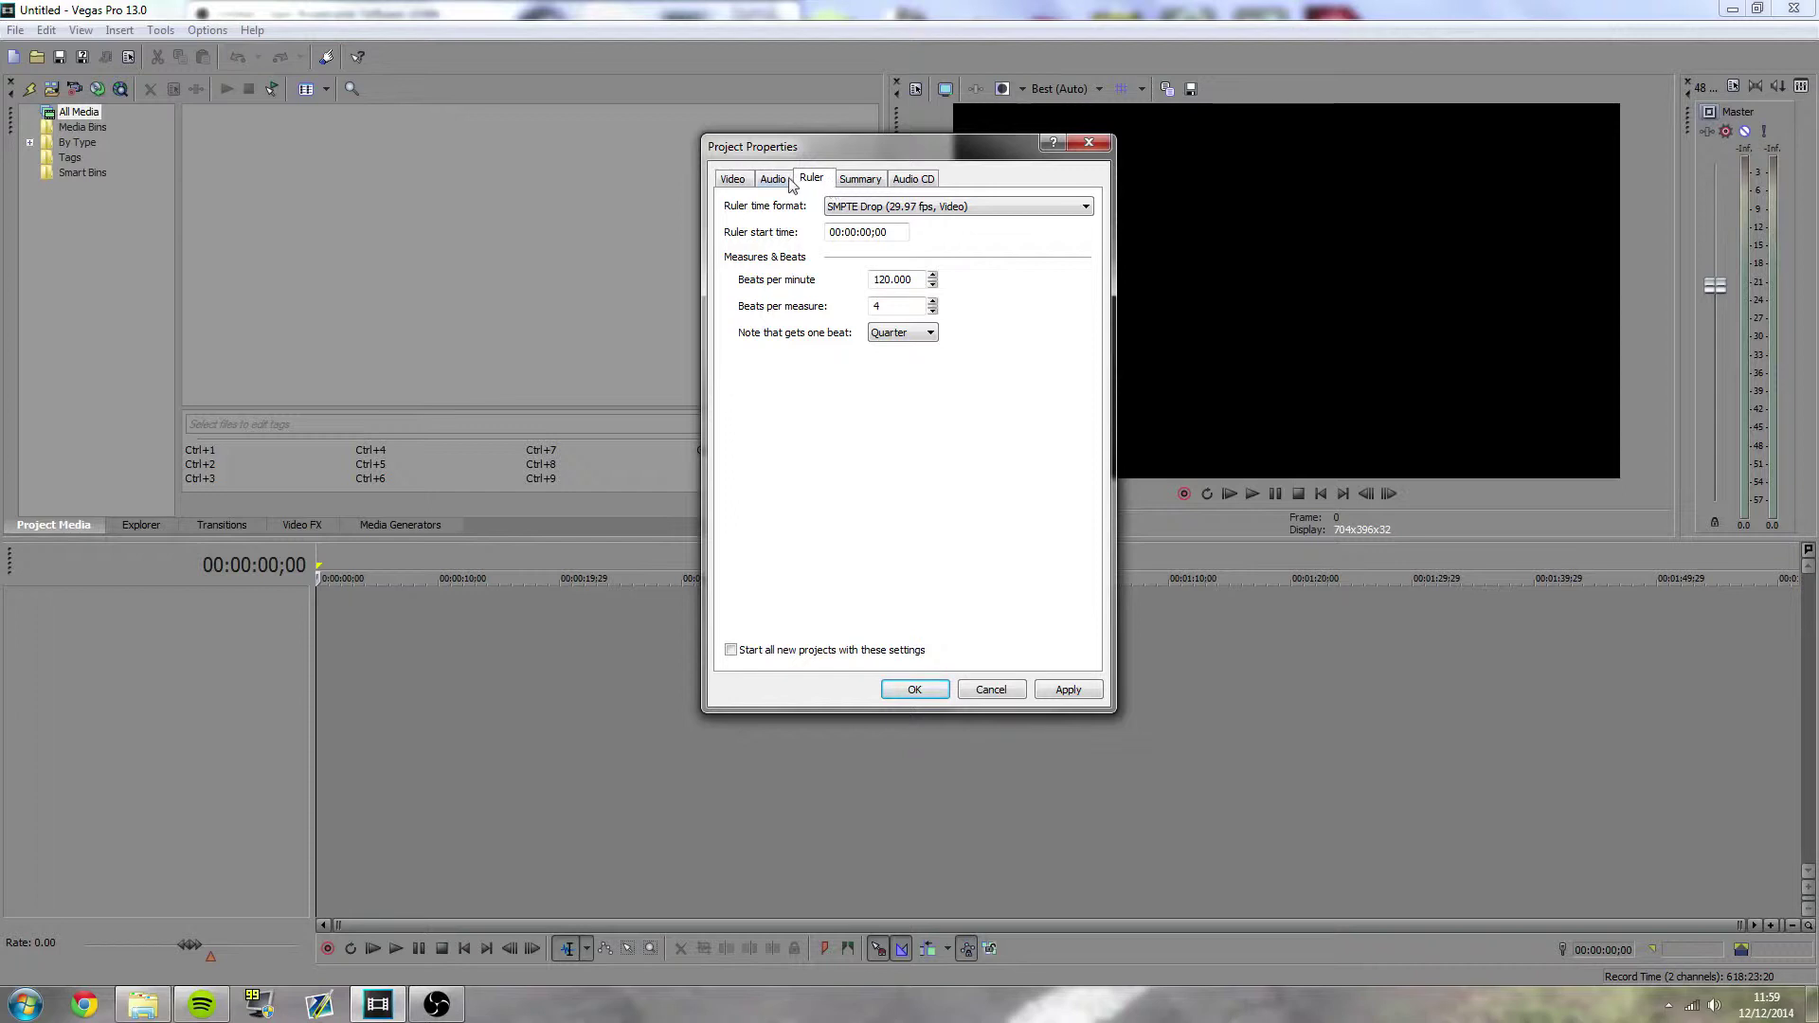
Return to the project's video settings and accept the project properties
left_click(735, 179)
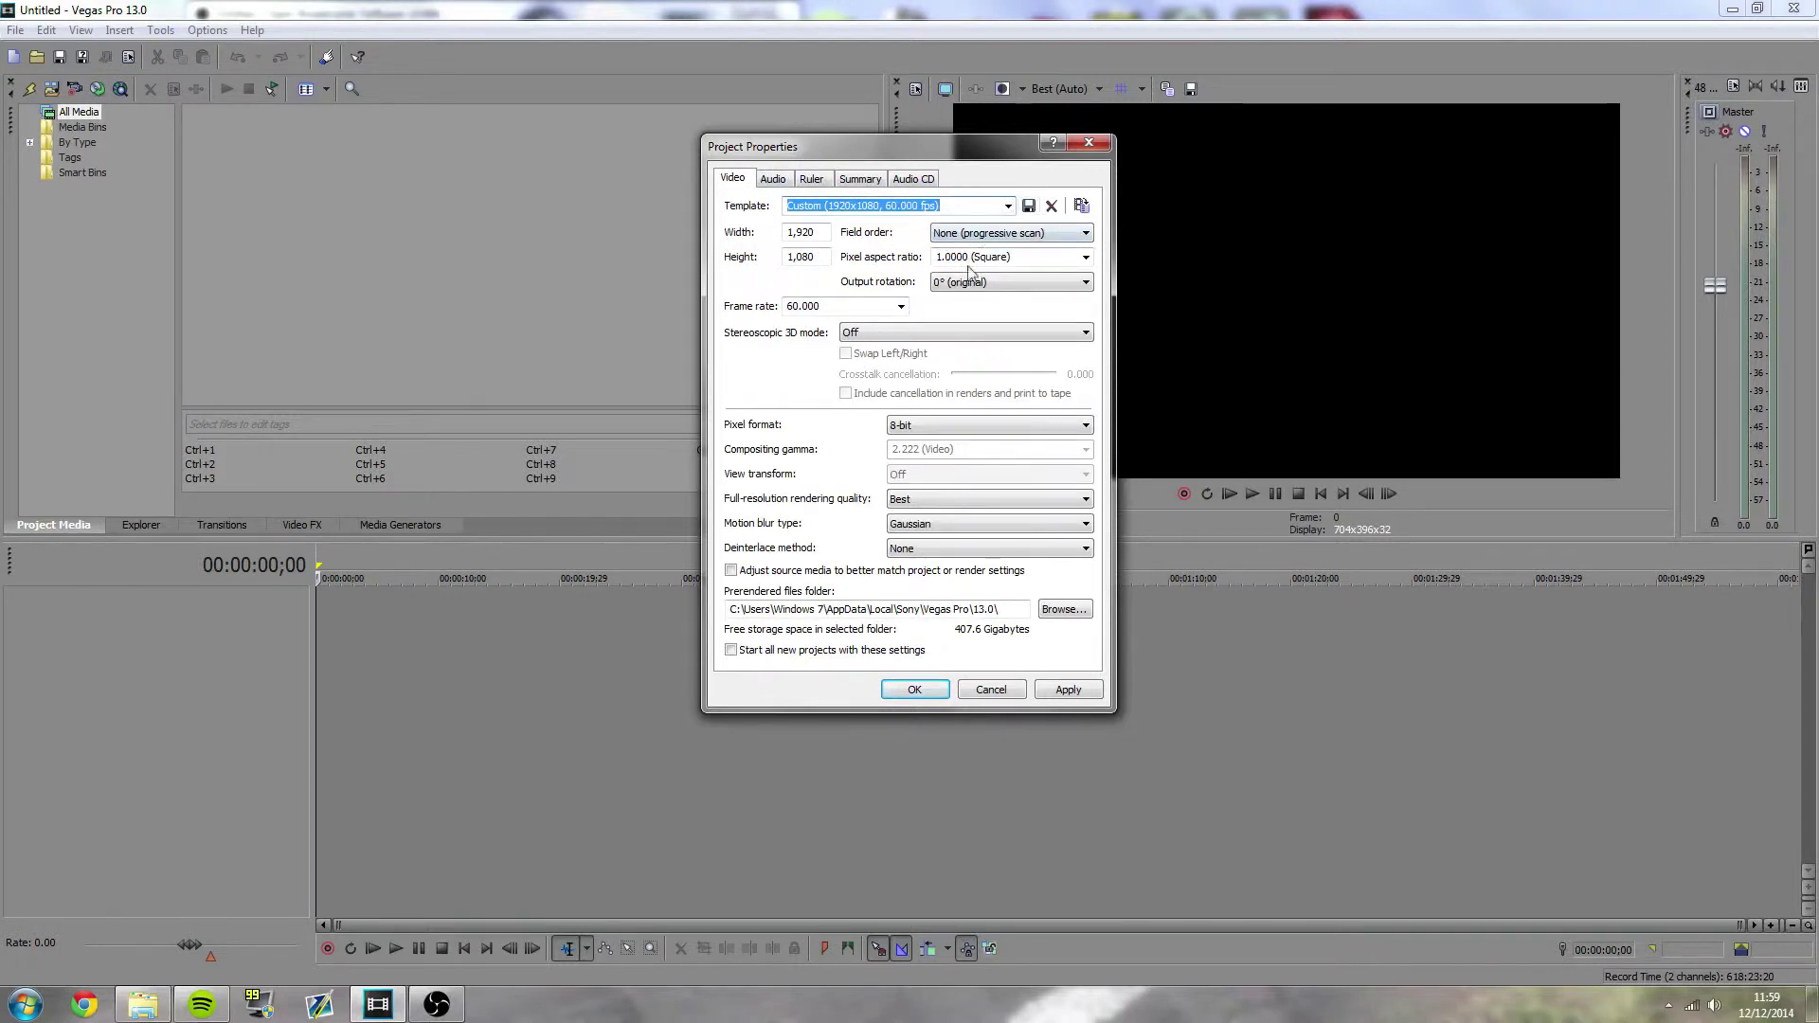
left_click(731, 650)
left_click(731, 650)
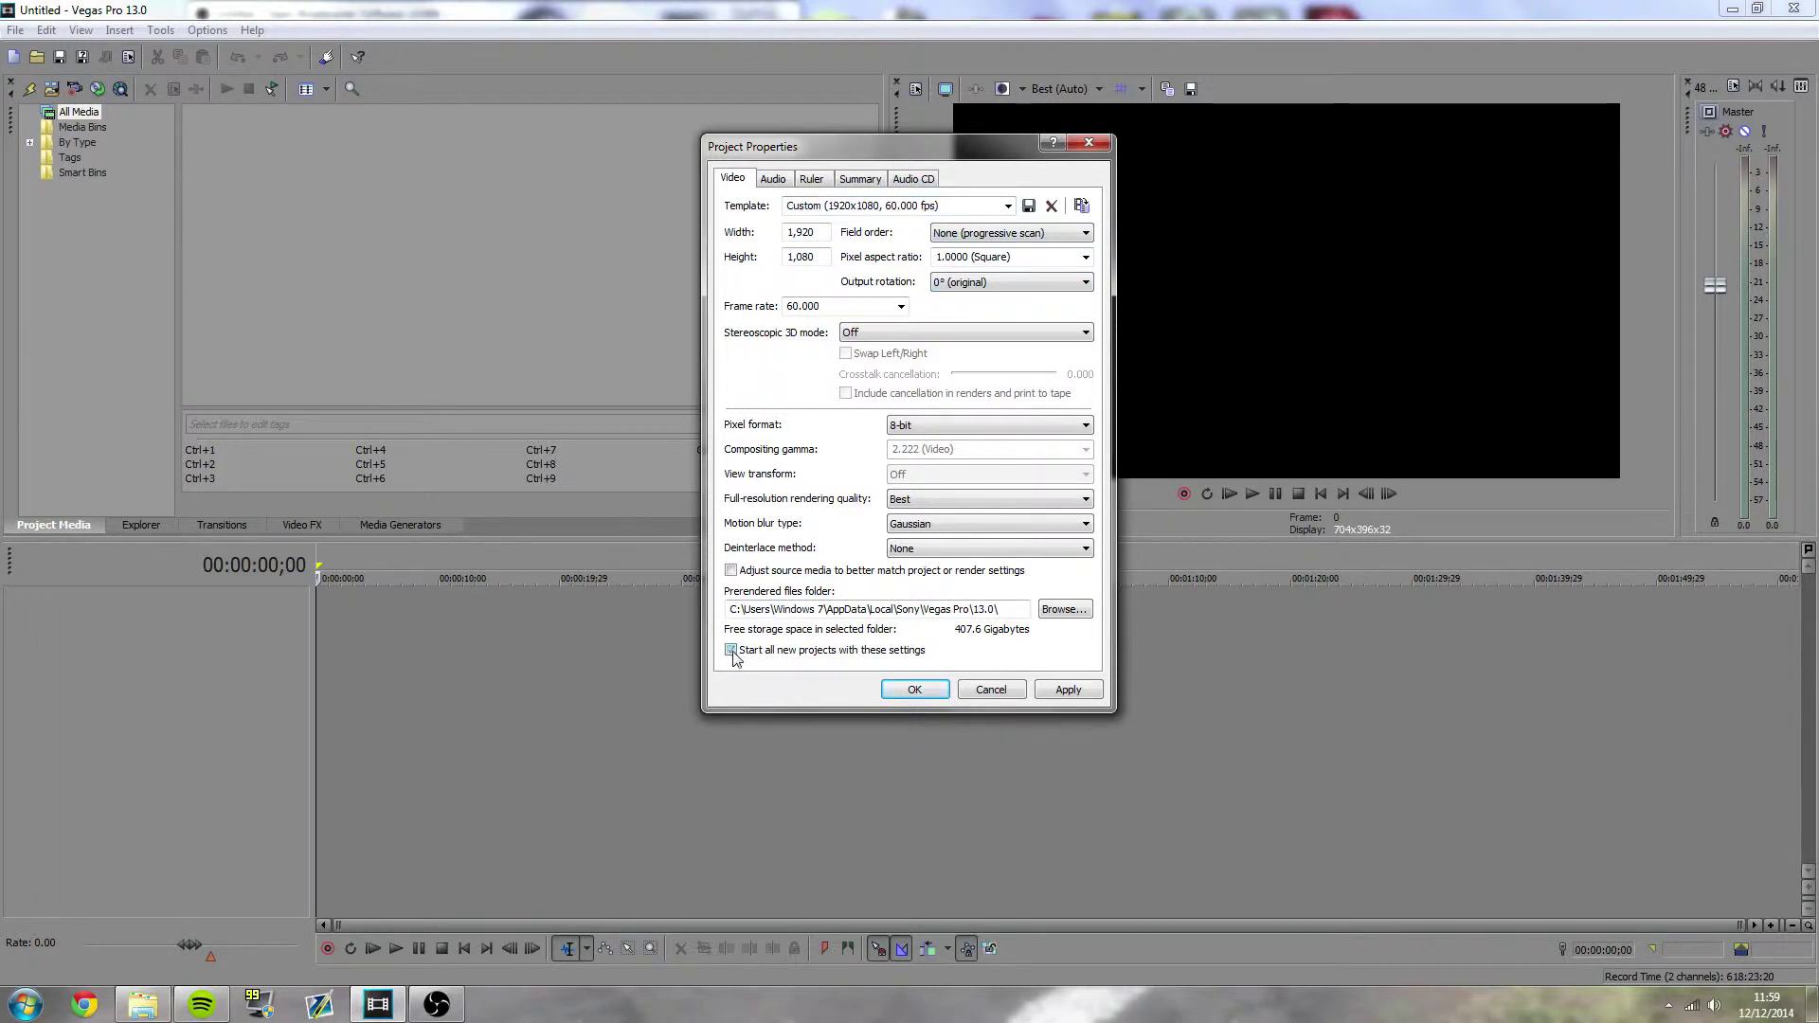
left_click(914, 689)
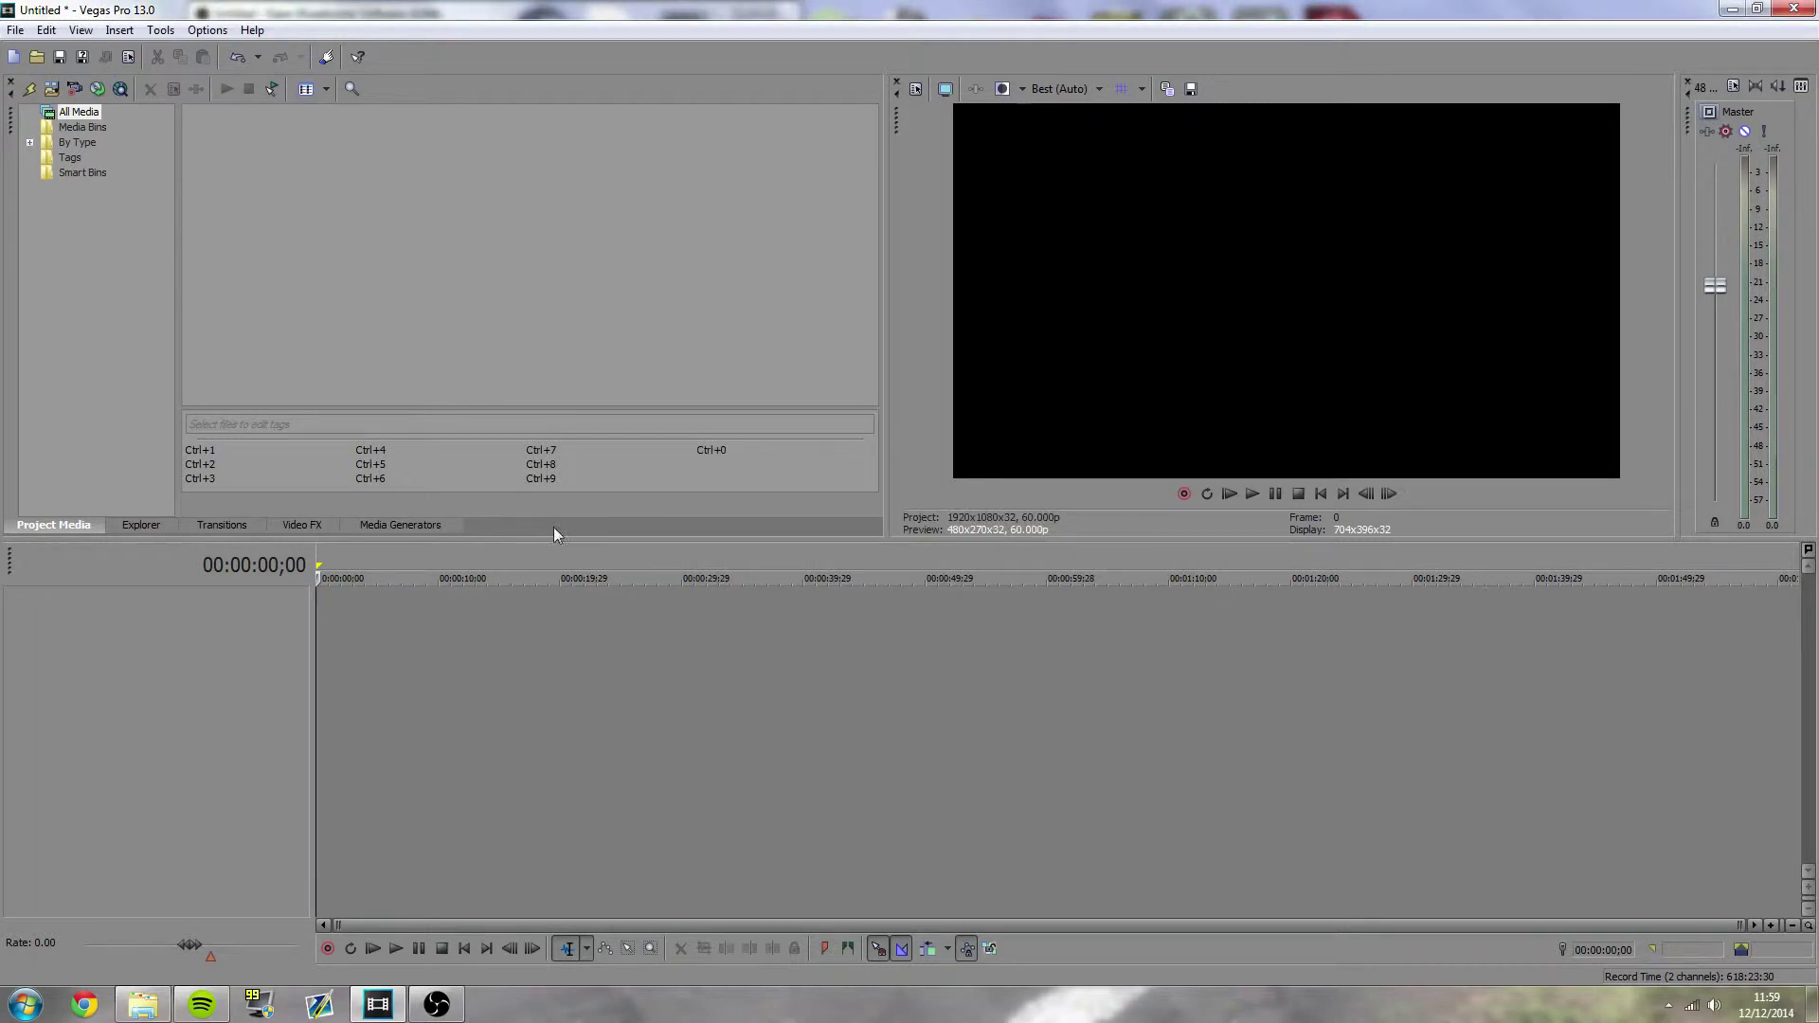
left_click(142, 1004)
left_click_drag(1114, 204, 470, 424)
left_click_drag(463, 324, 463, 318)
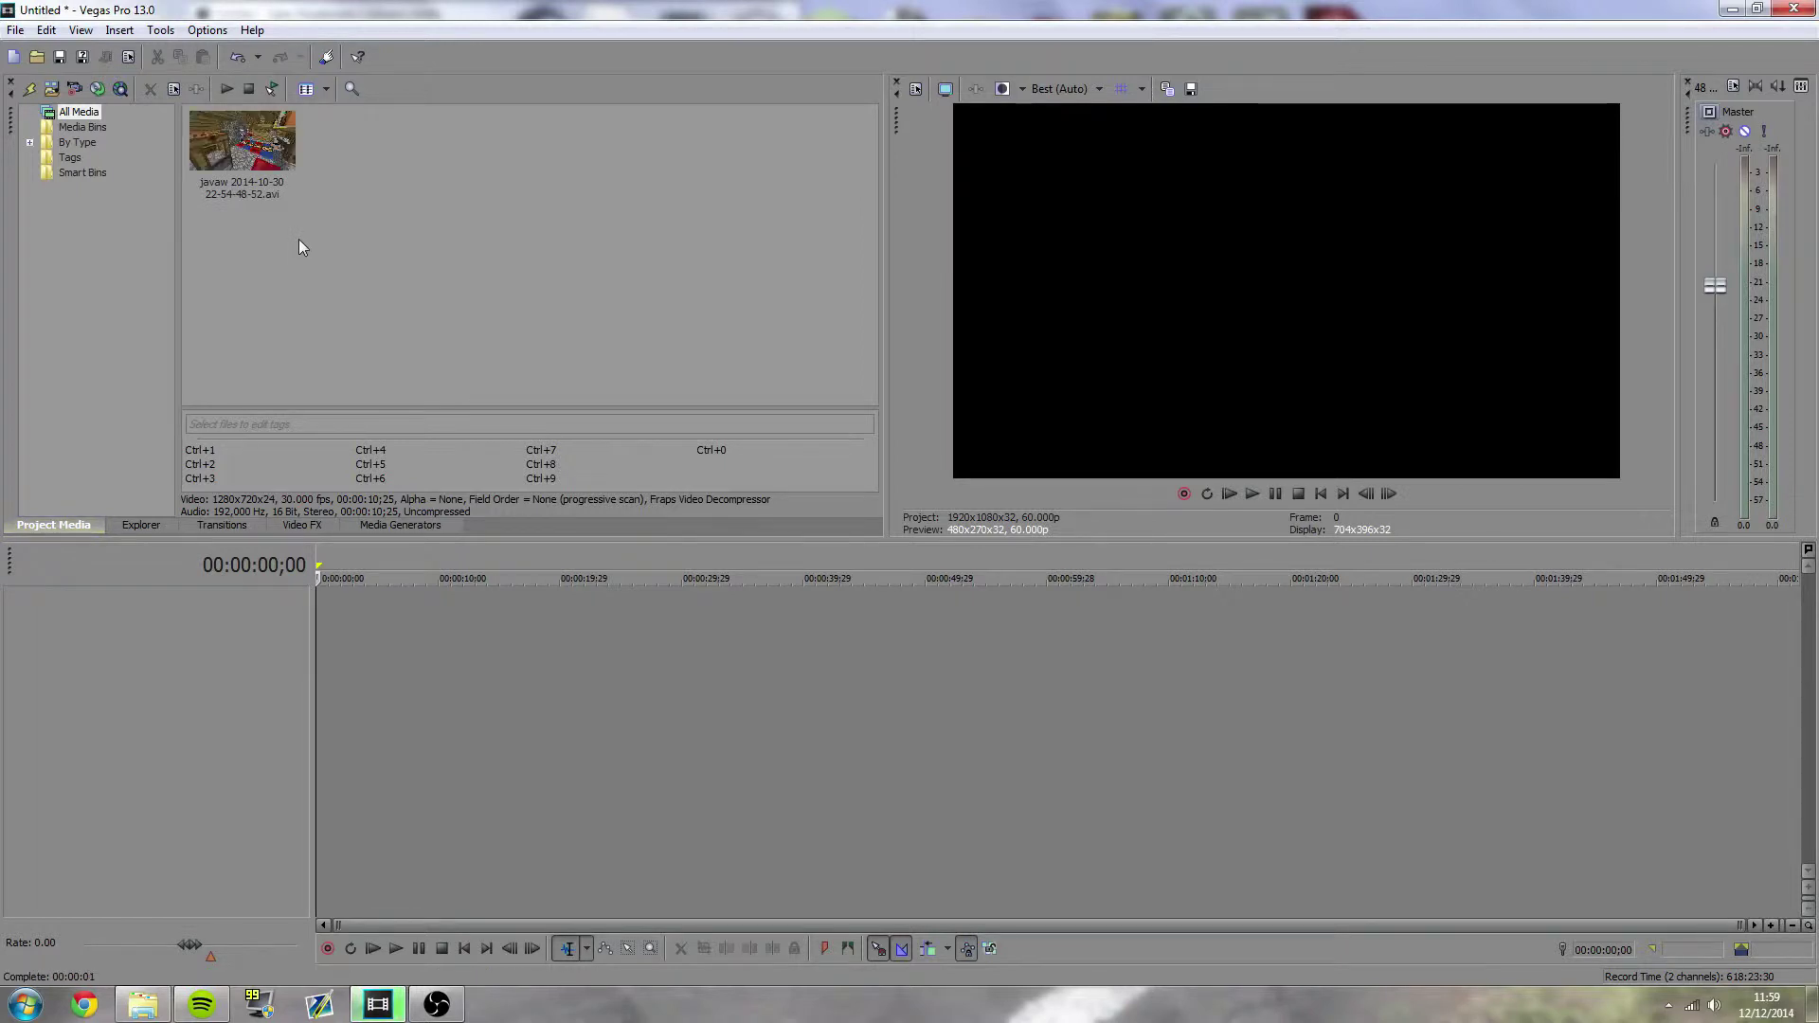
left_click_drag(254, 159, 349, 706)
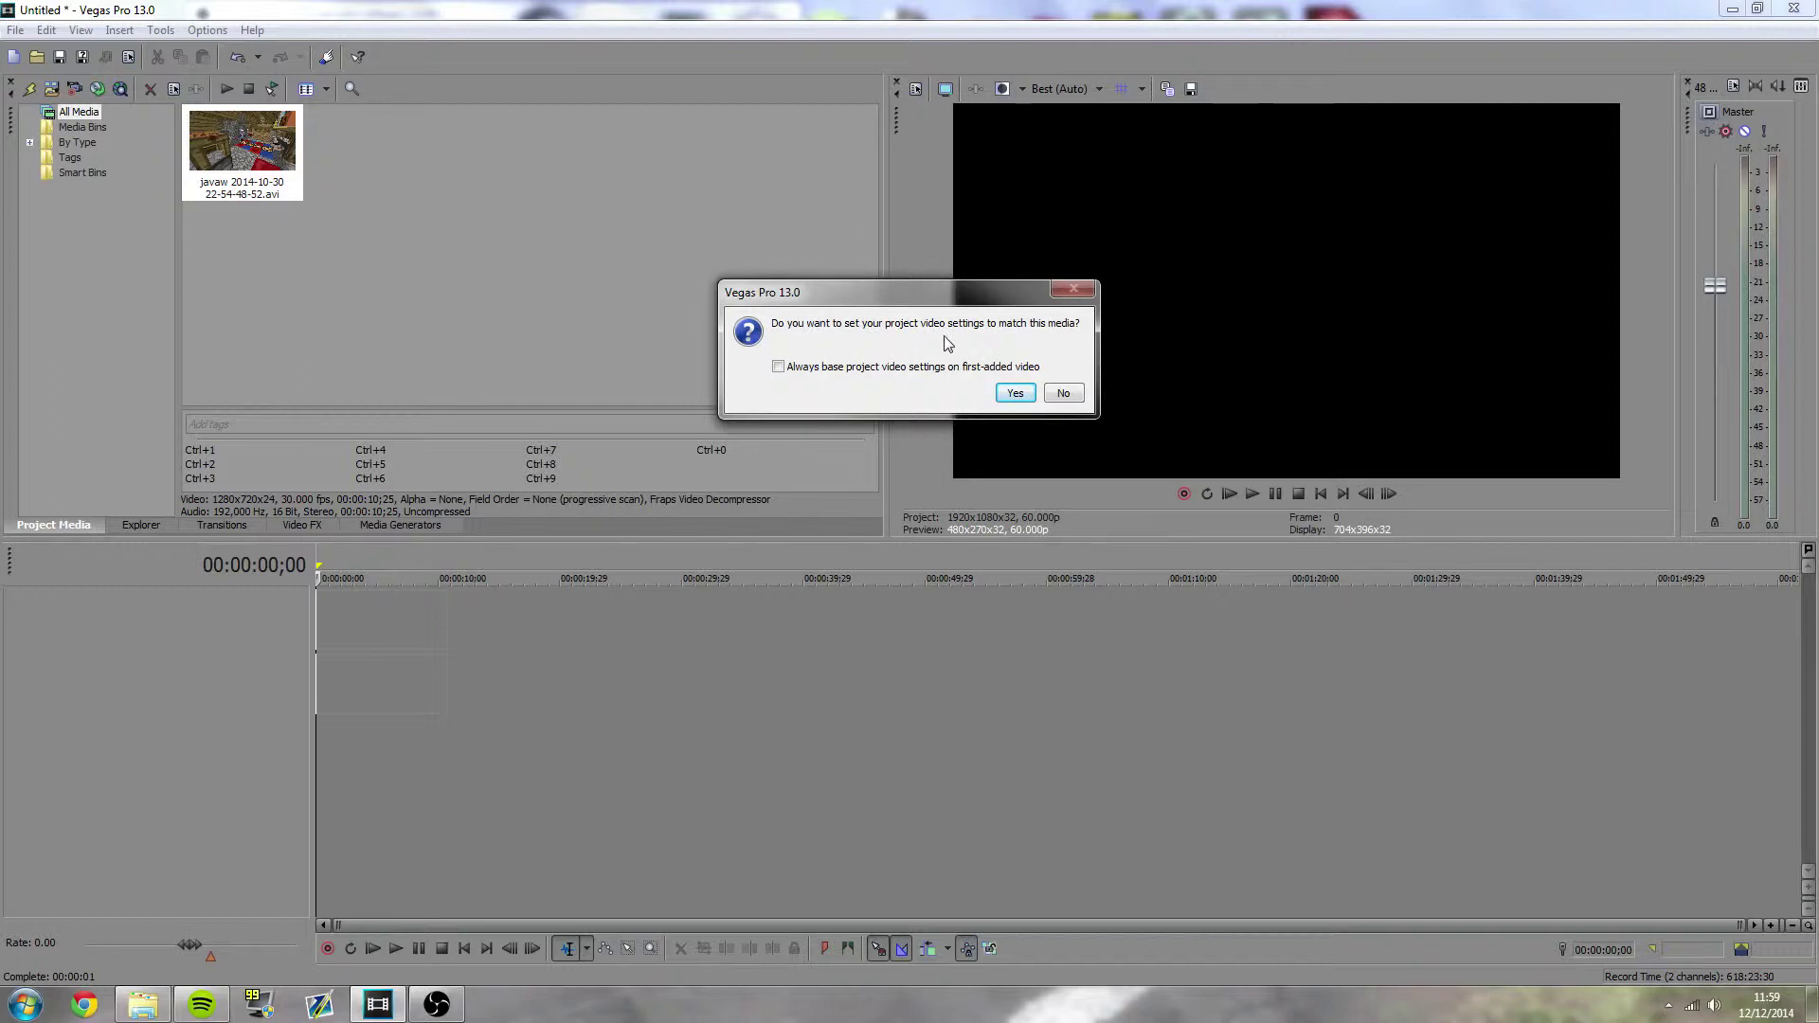
left_click(1063, 392)
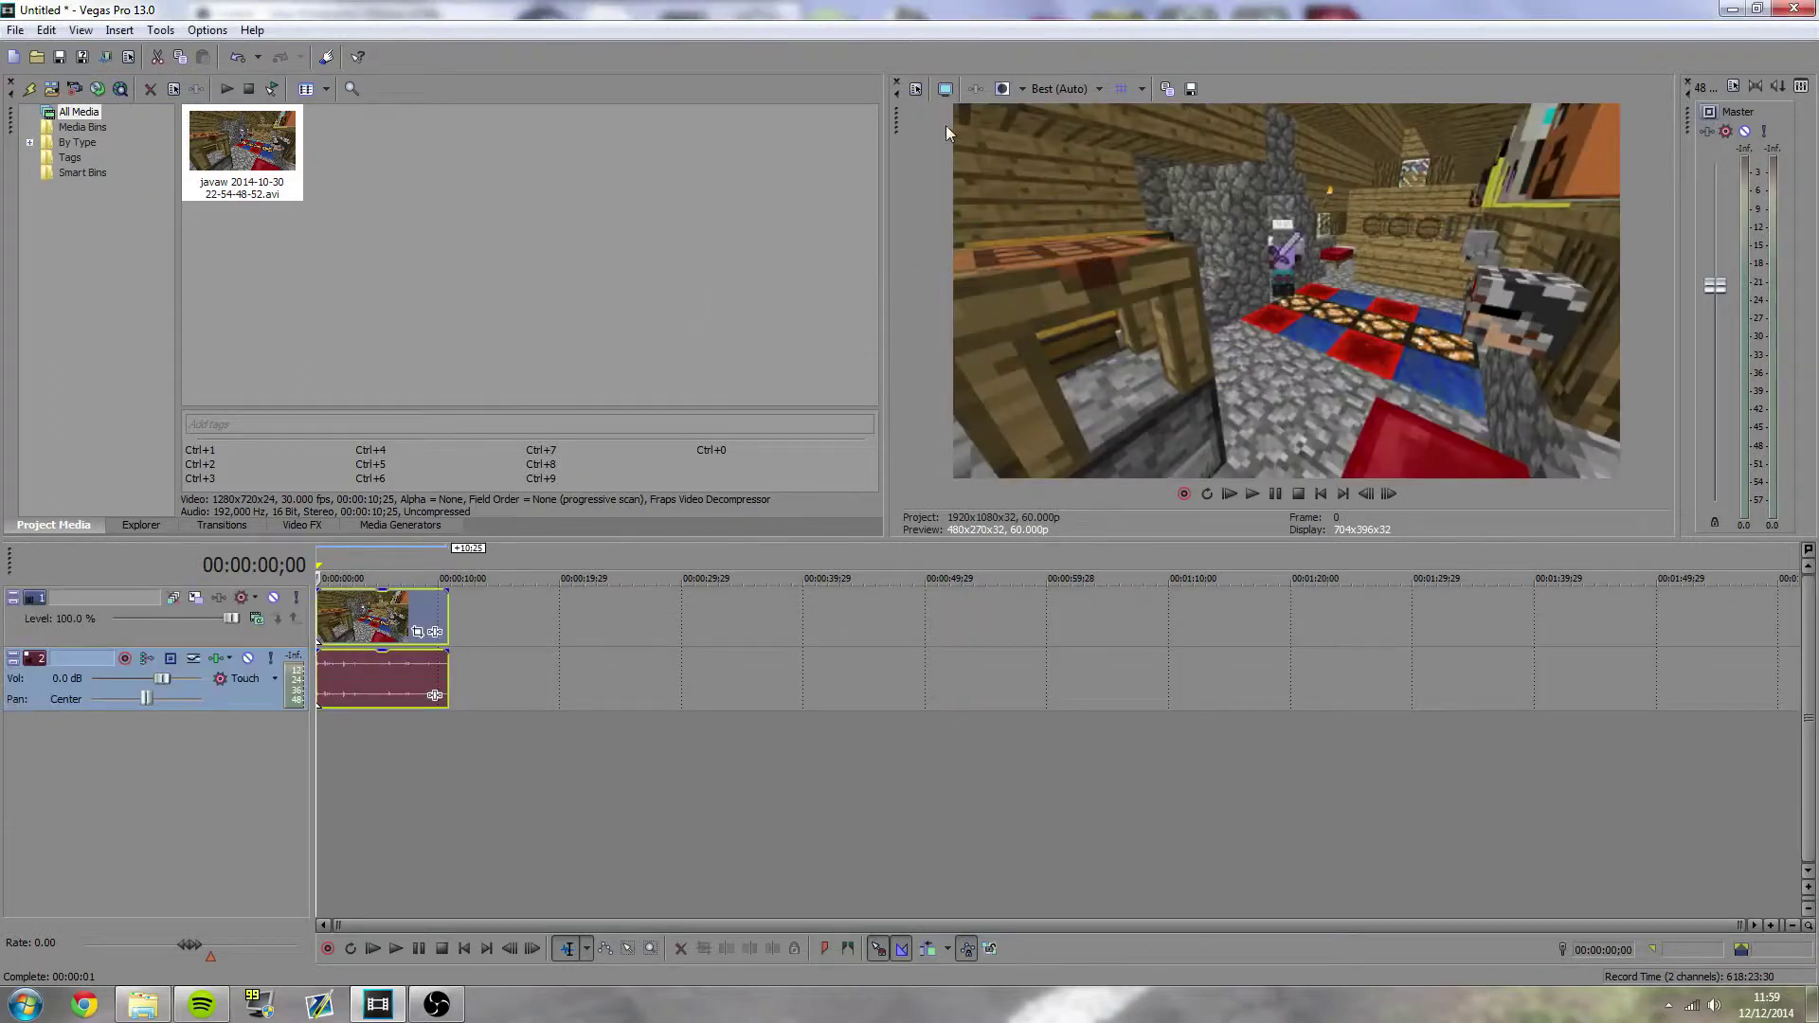
Disable resampling in the properties of the clip's video event on the timeline
scroll(429, 604, "up", 5)
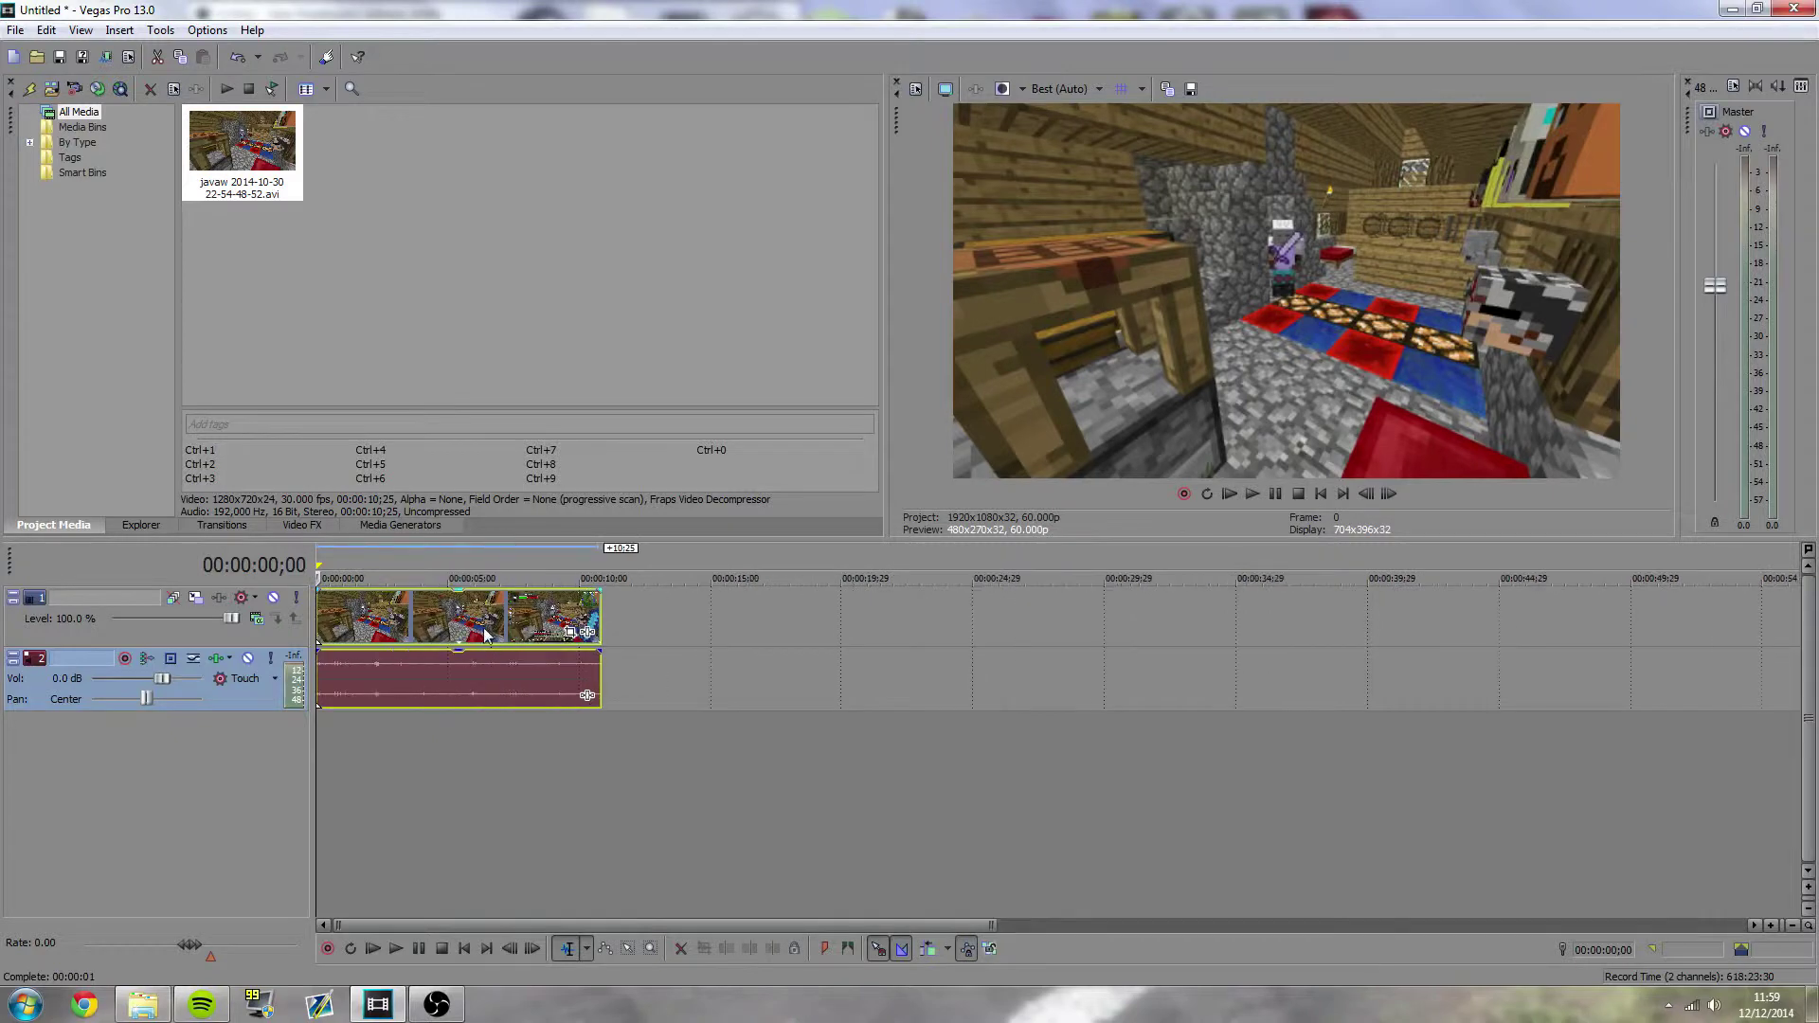
right_click(442, 611)
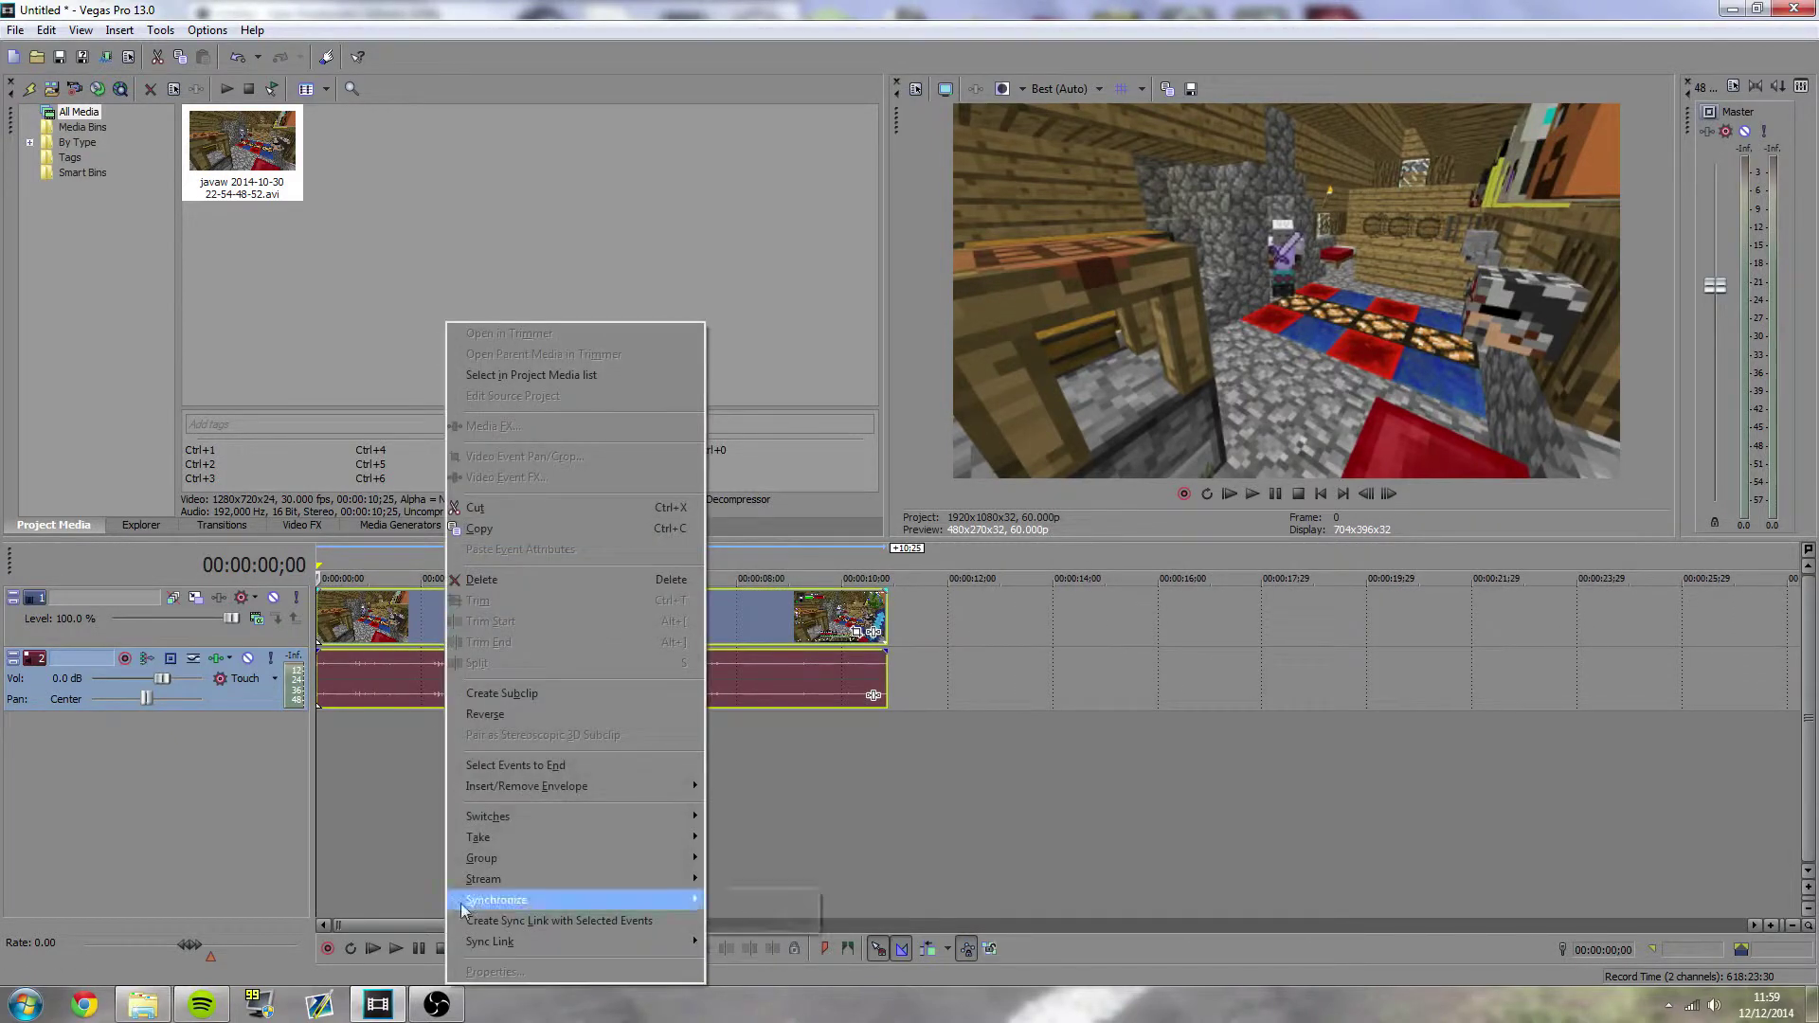
left_click(363, 673)
left_click(396, 627)
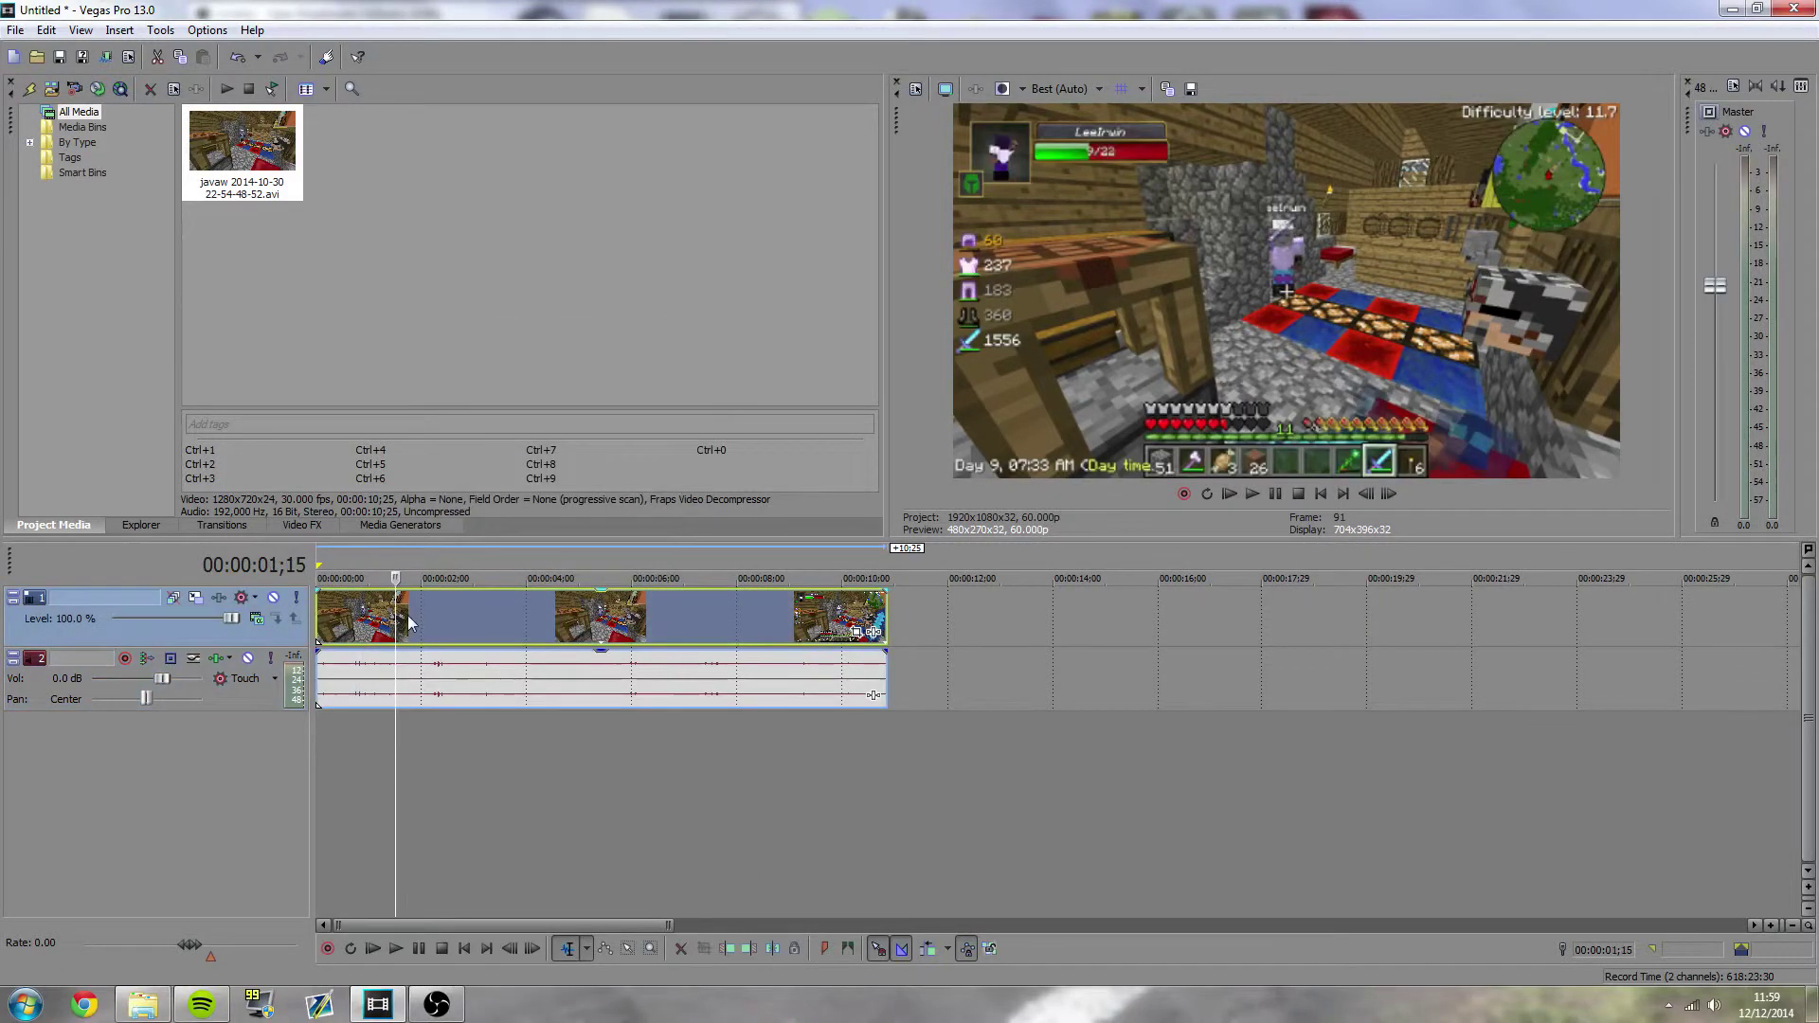
right_click(396, 627)
left_click(464, 971)
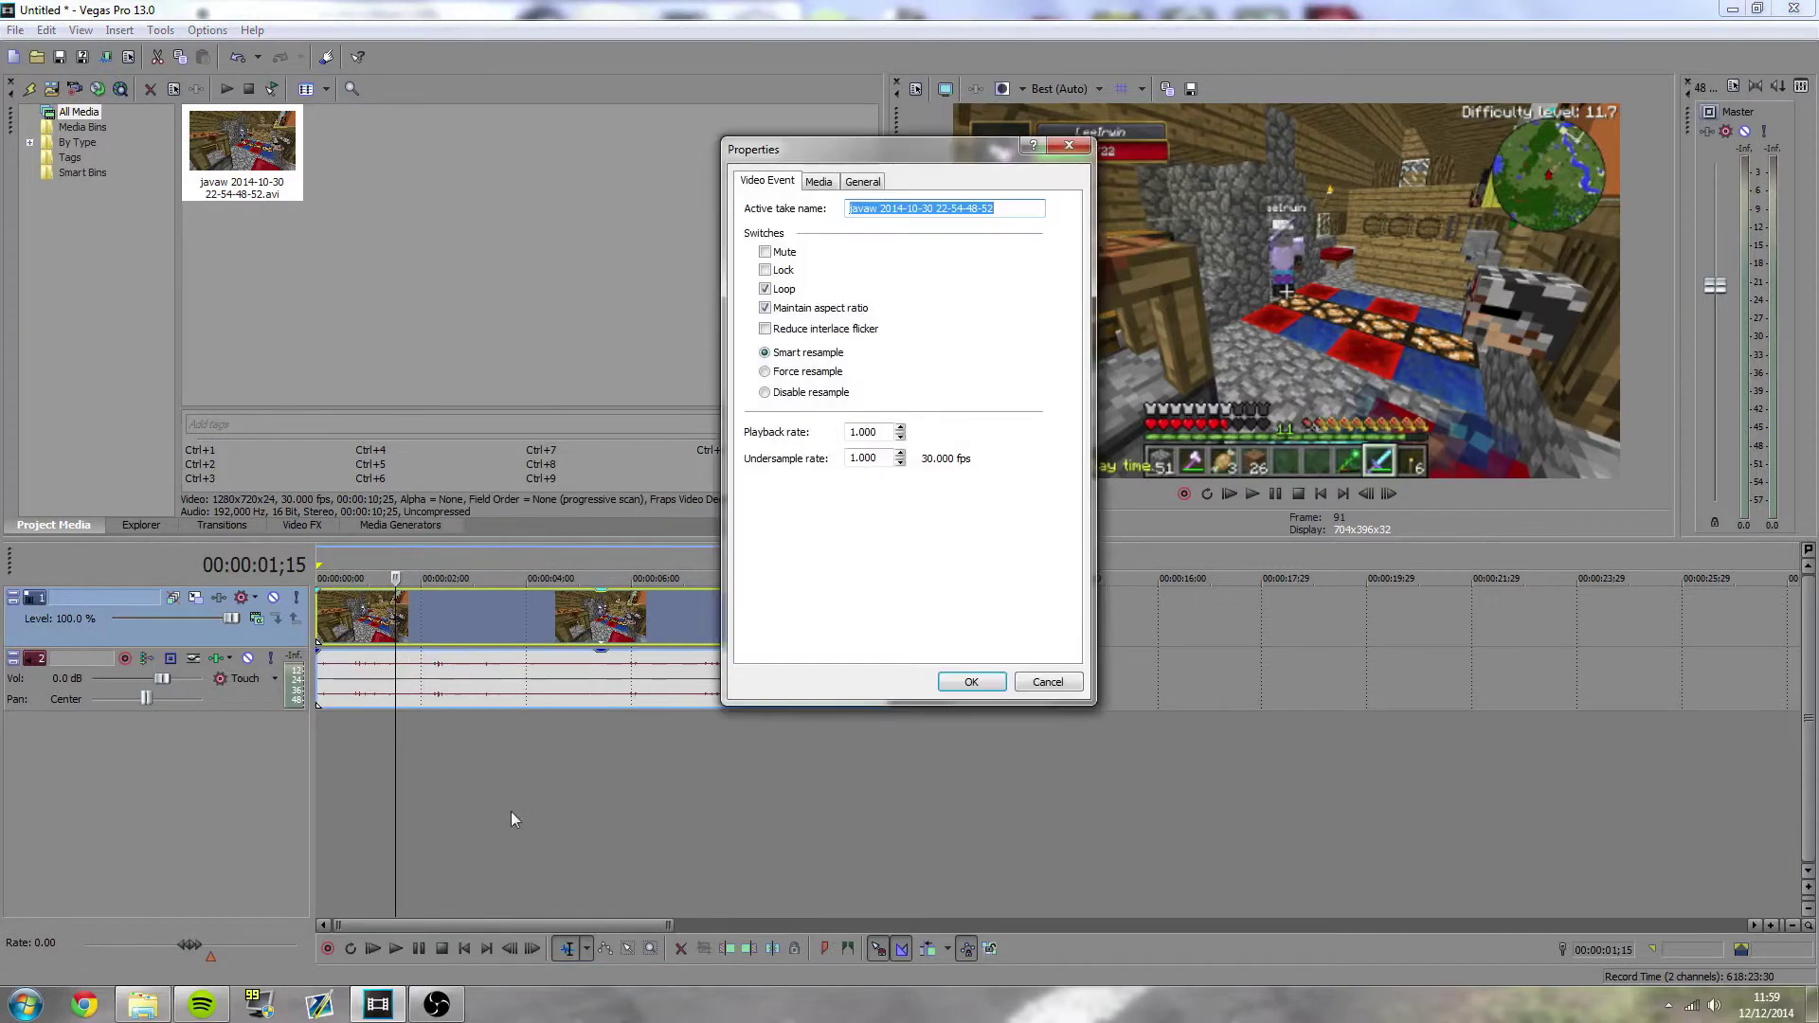
left_click(765, 393)
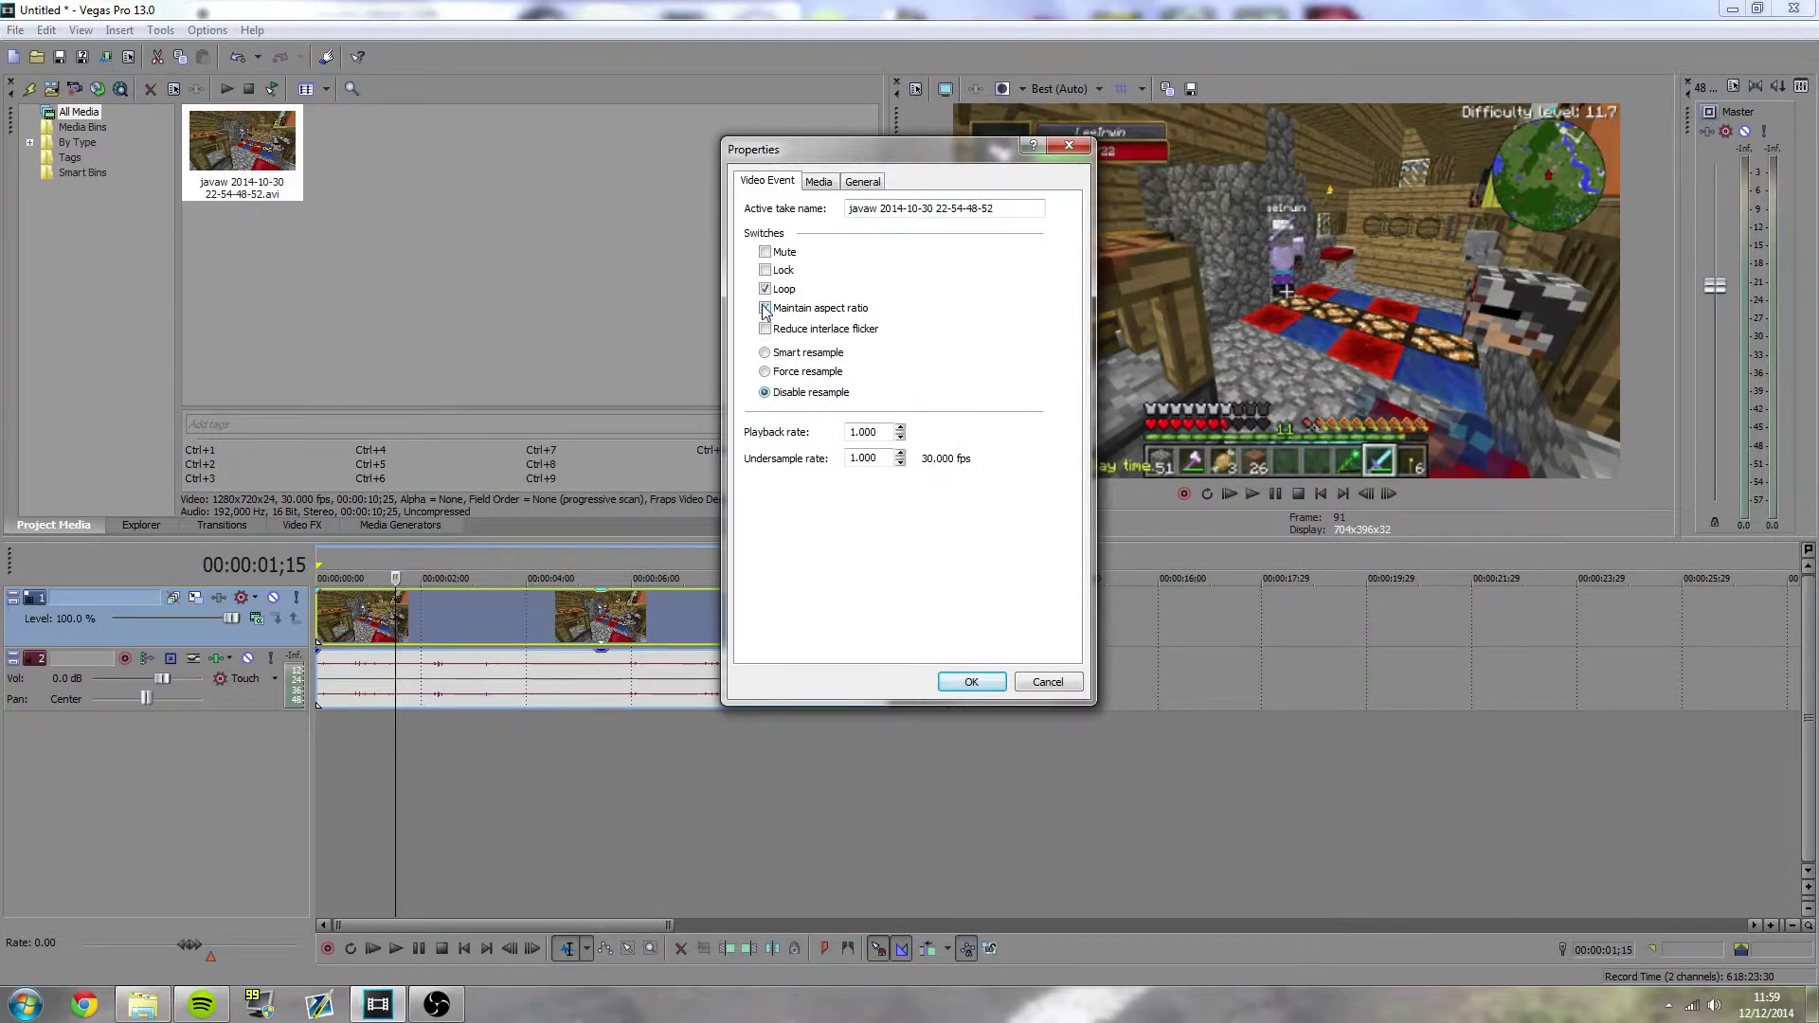
left_click(945, 684)
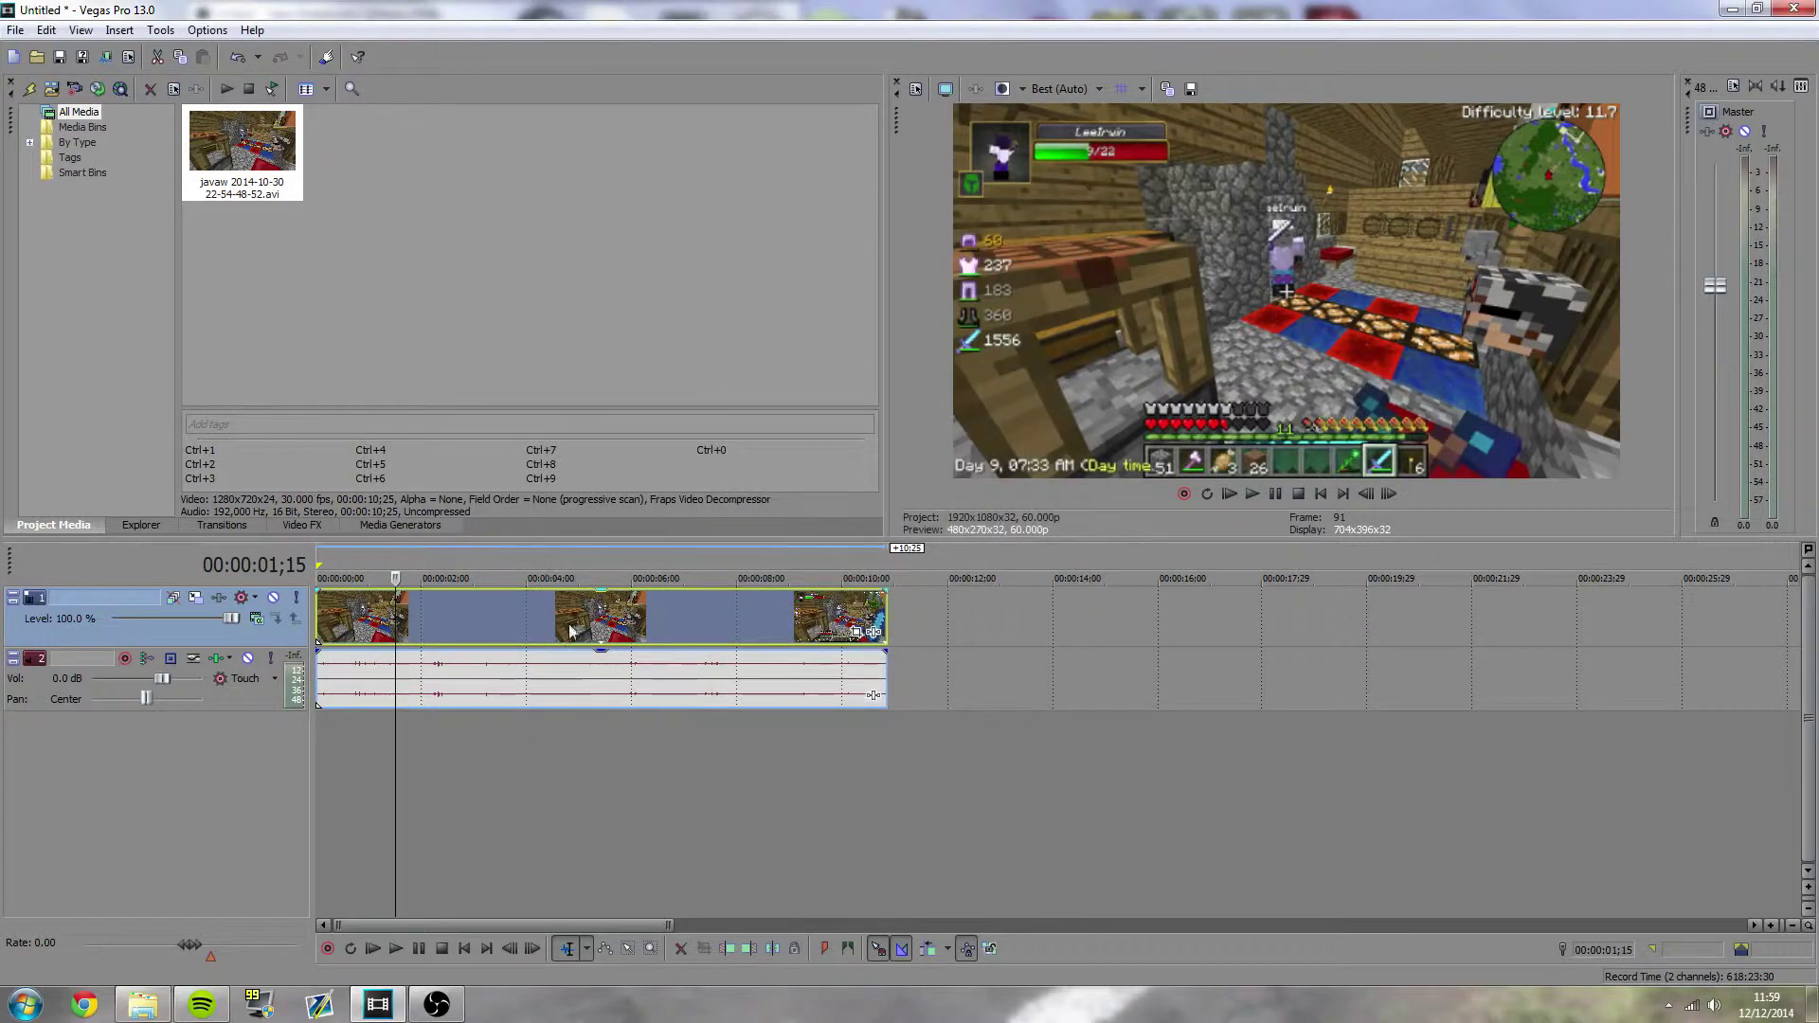
Play the clip from its start, lower the master volume during playback, and pause
left_click(1344, 494)
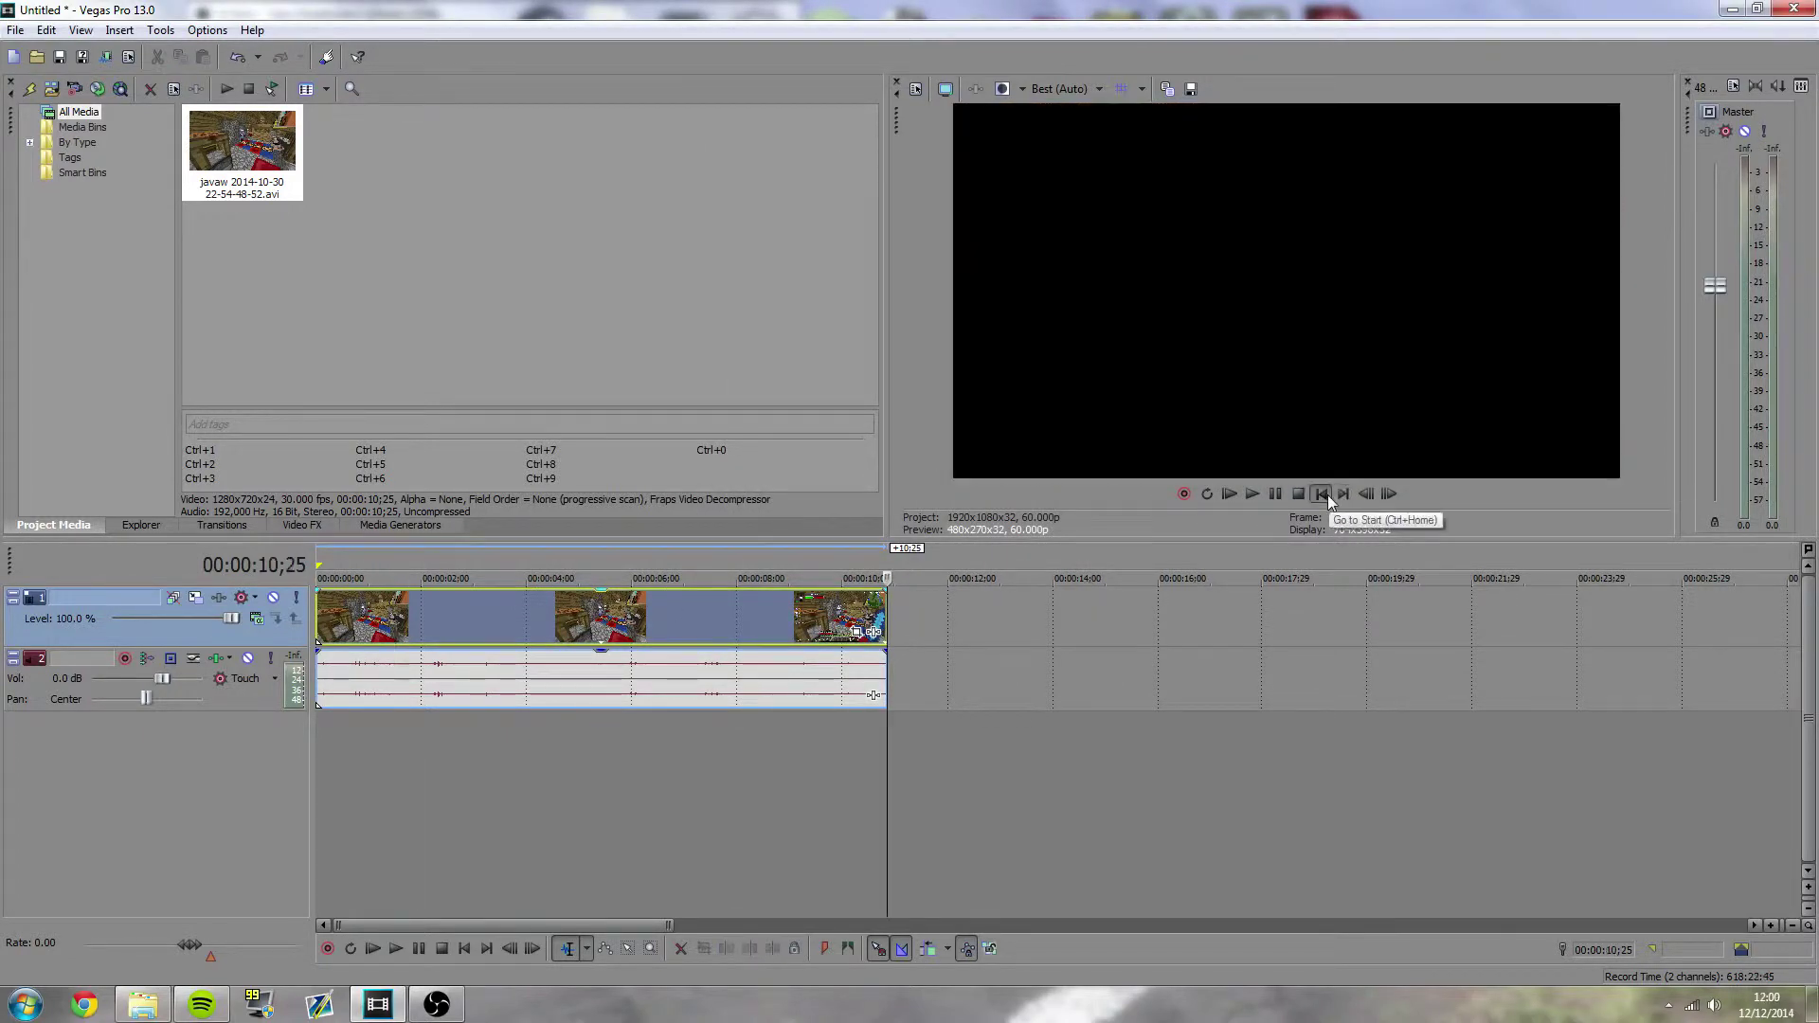
left_click(1320, 494)
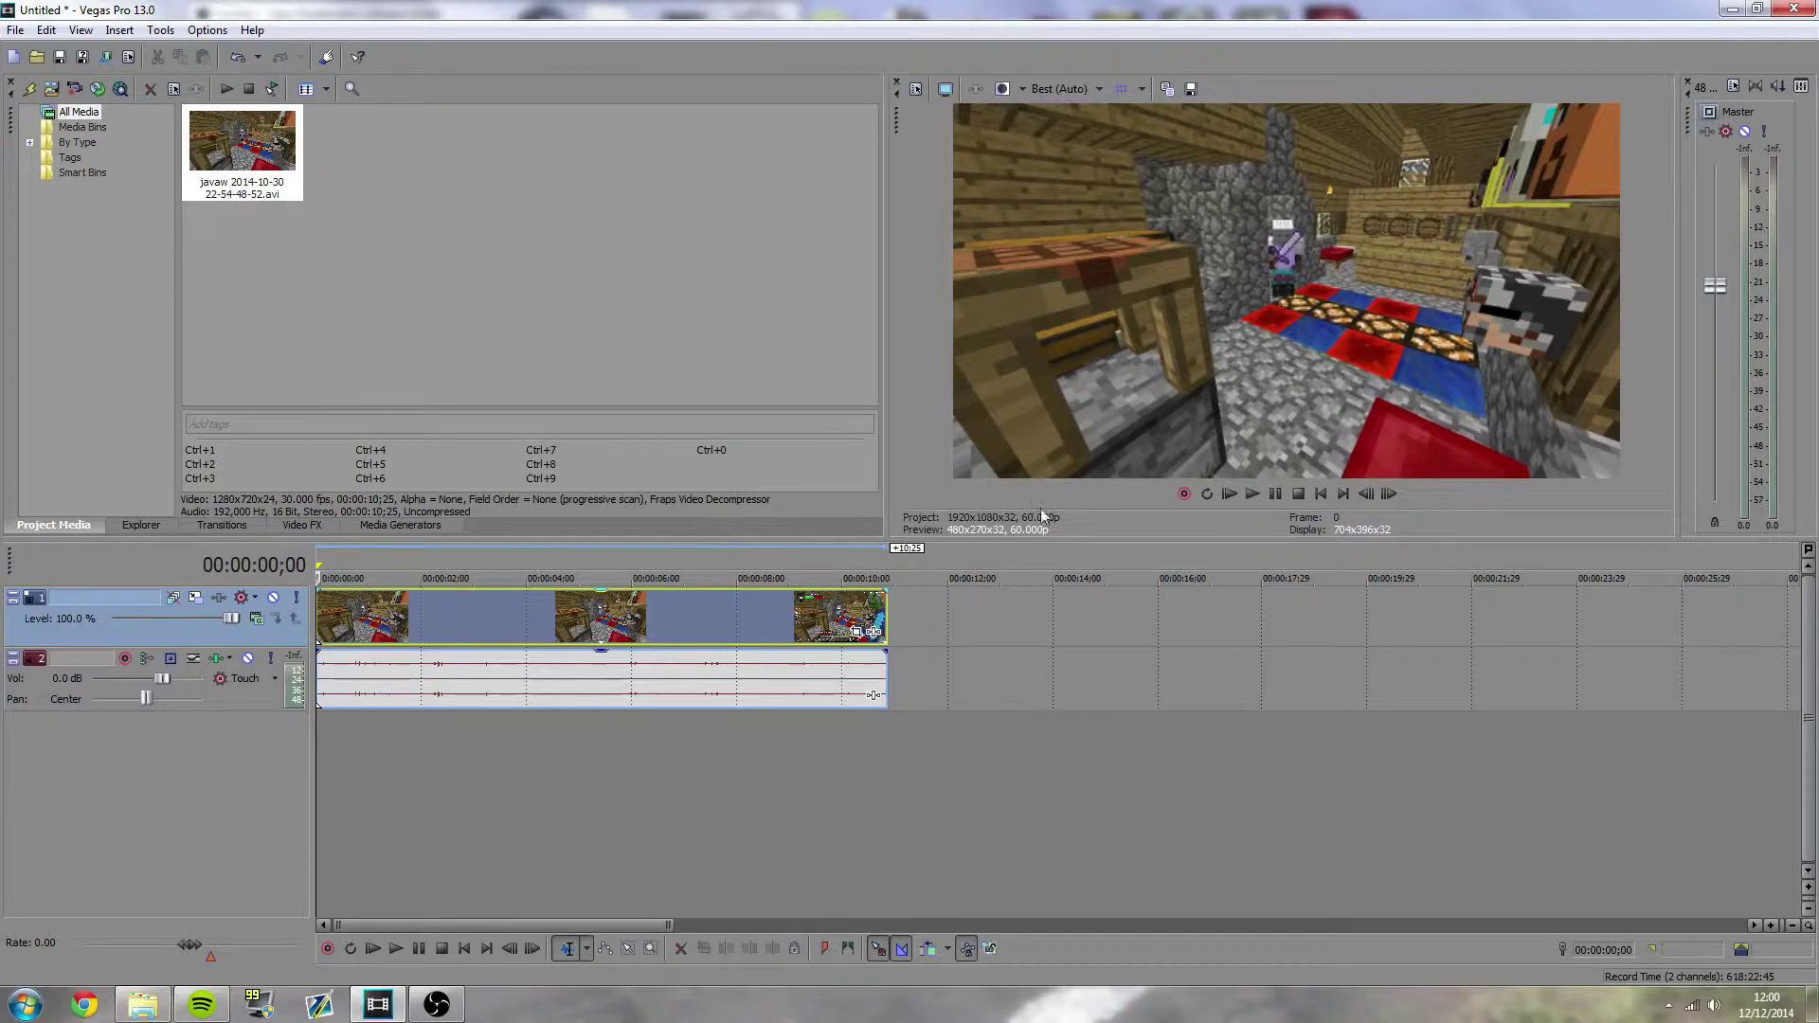
left_click(1251, 494)
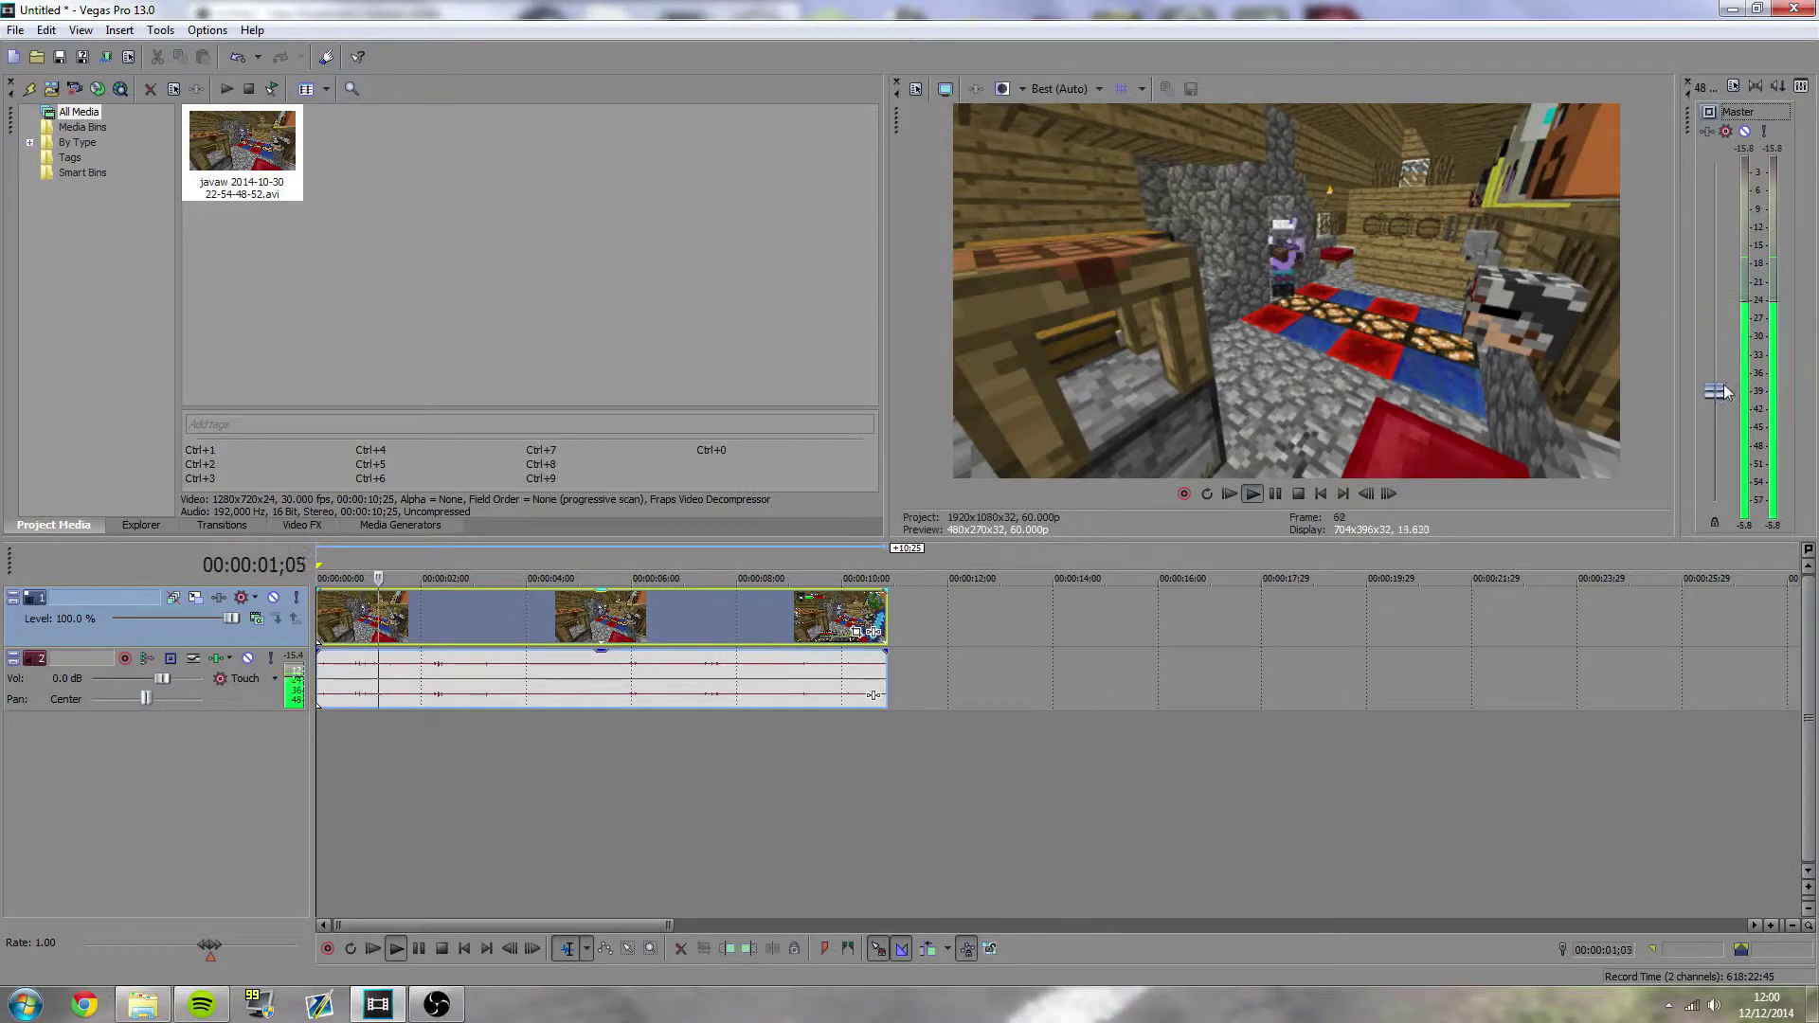
left_click_drag(1714, 285, 1722, 405)
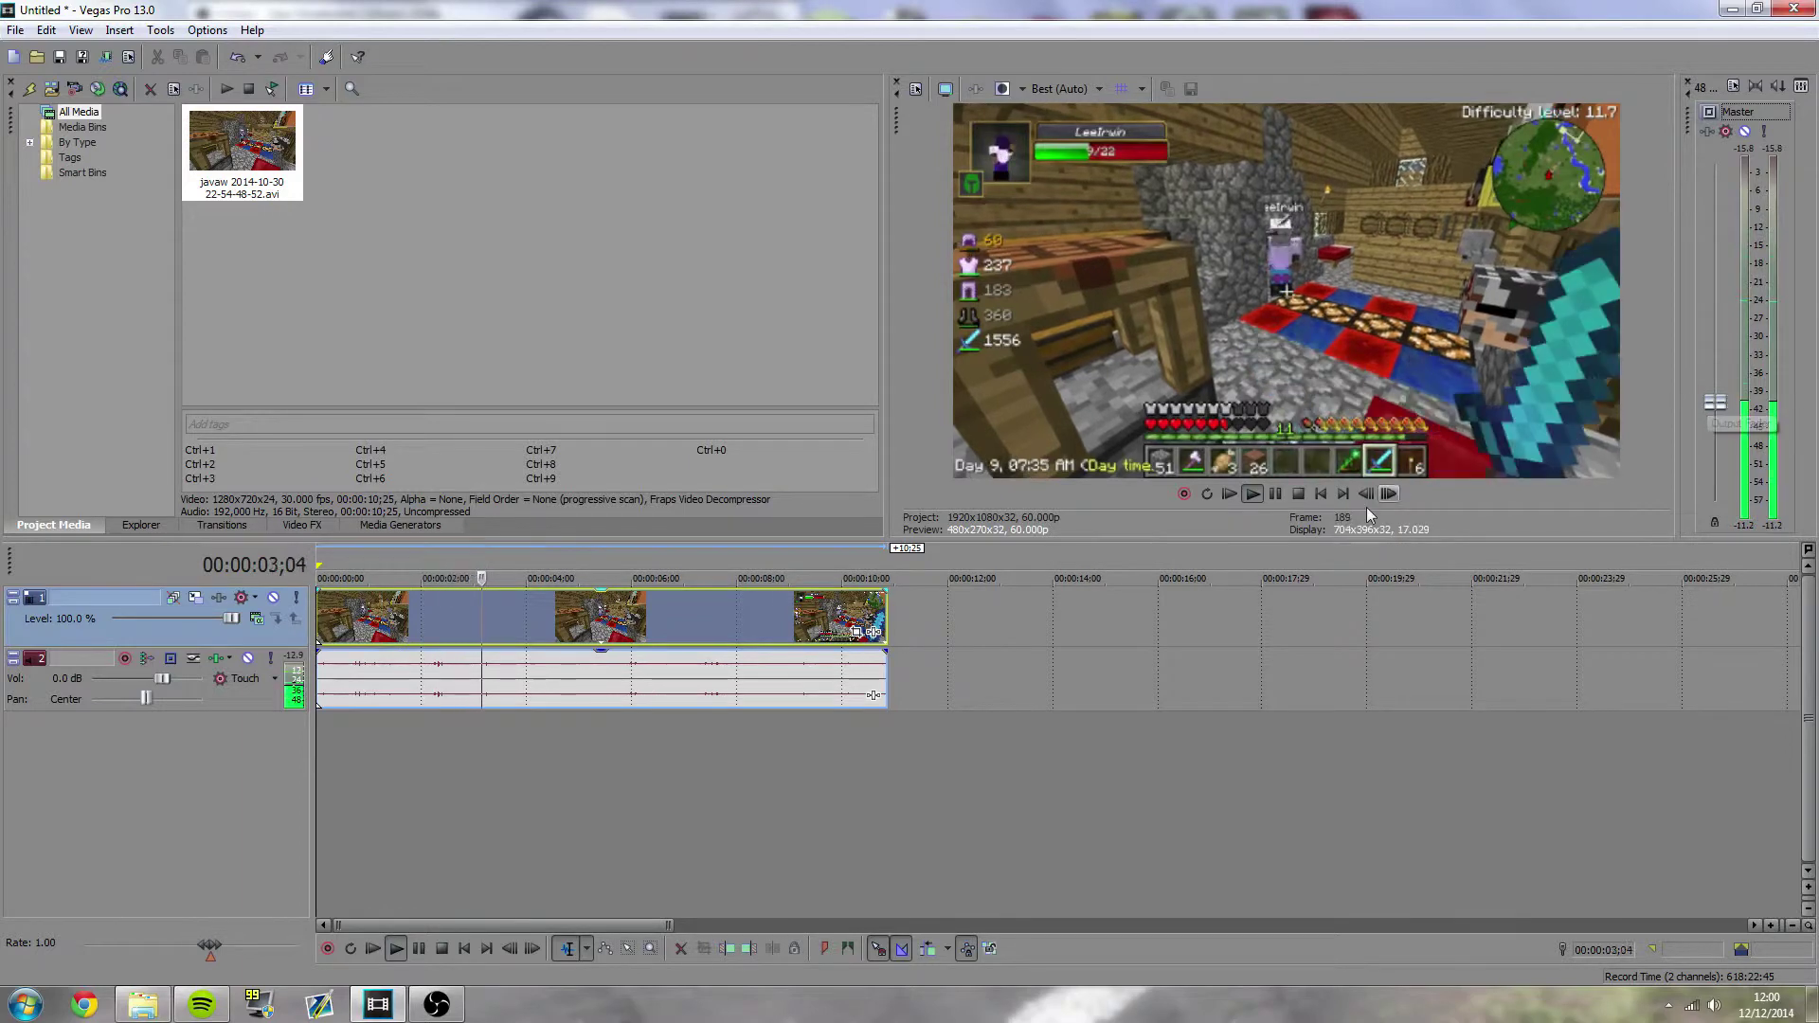
left_click(1275, 494)
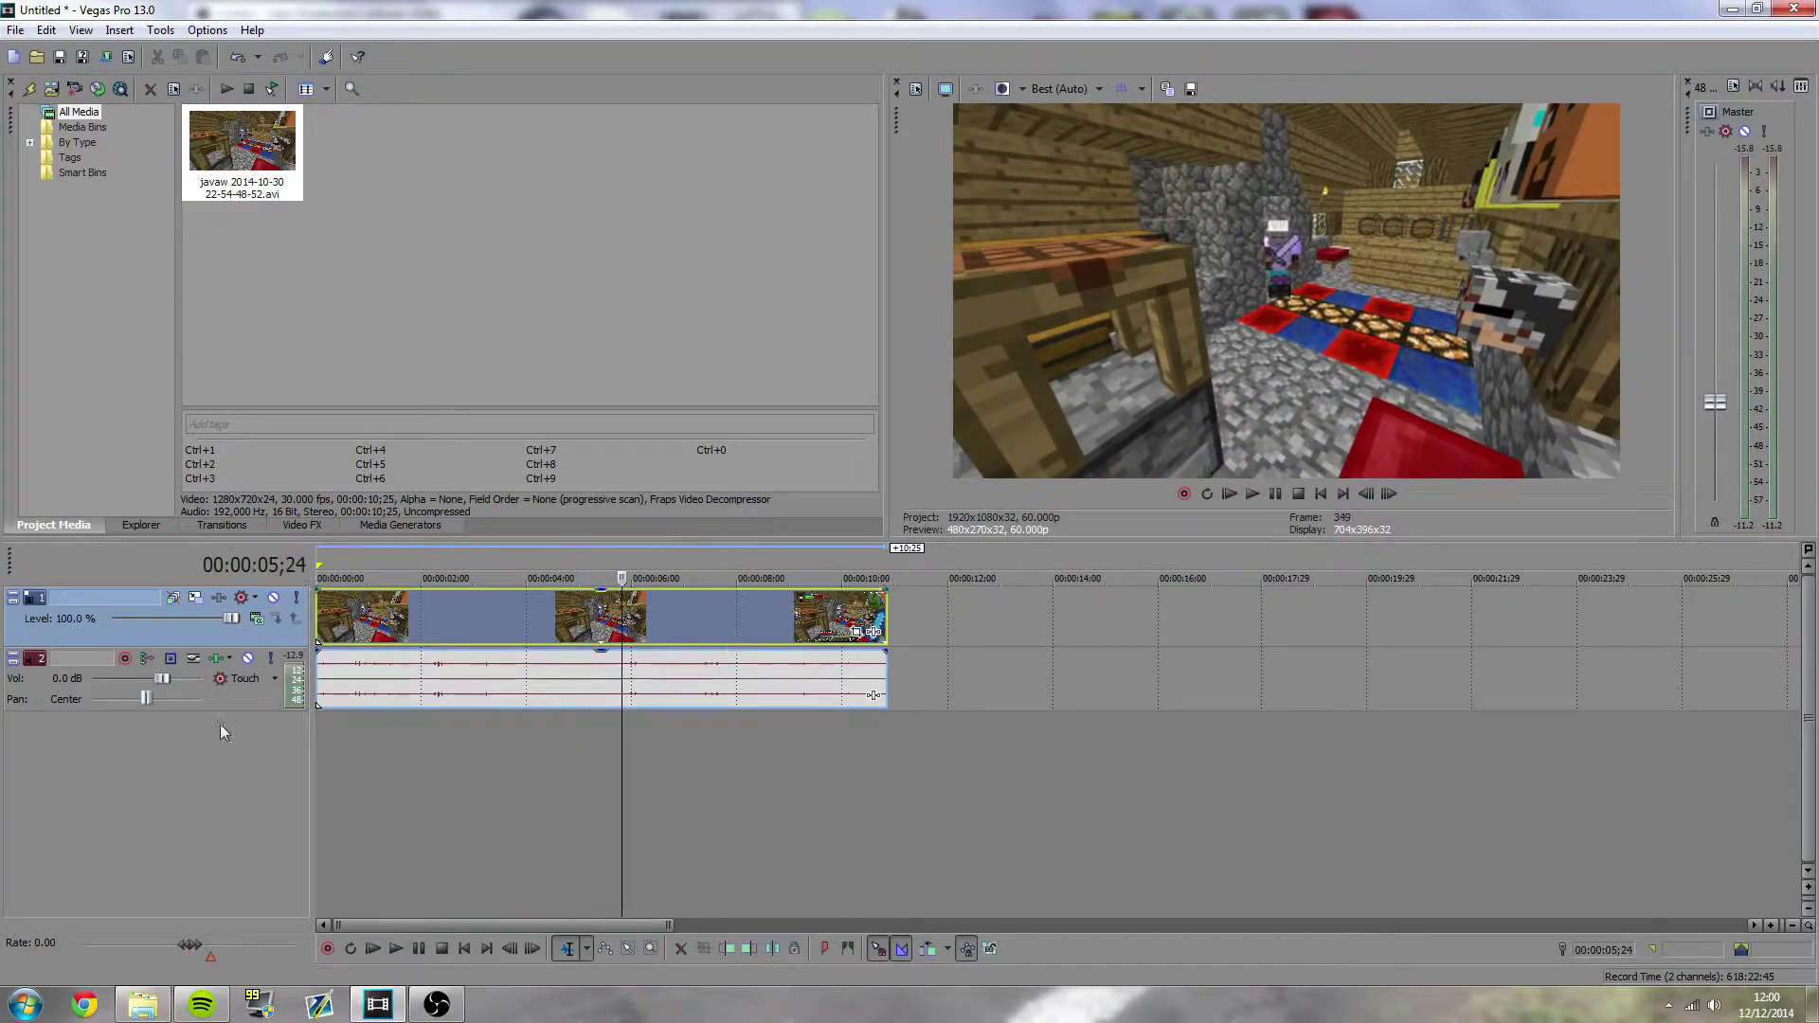
Mark the loop region over the whole clip and open the Render As settings
left_click_drag(885, 550, 305, 547)
left_click(15, 30)
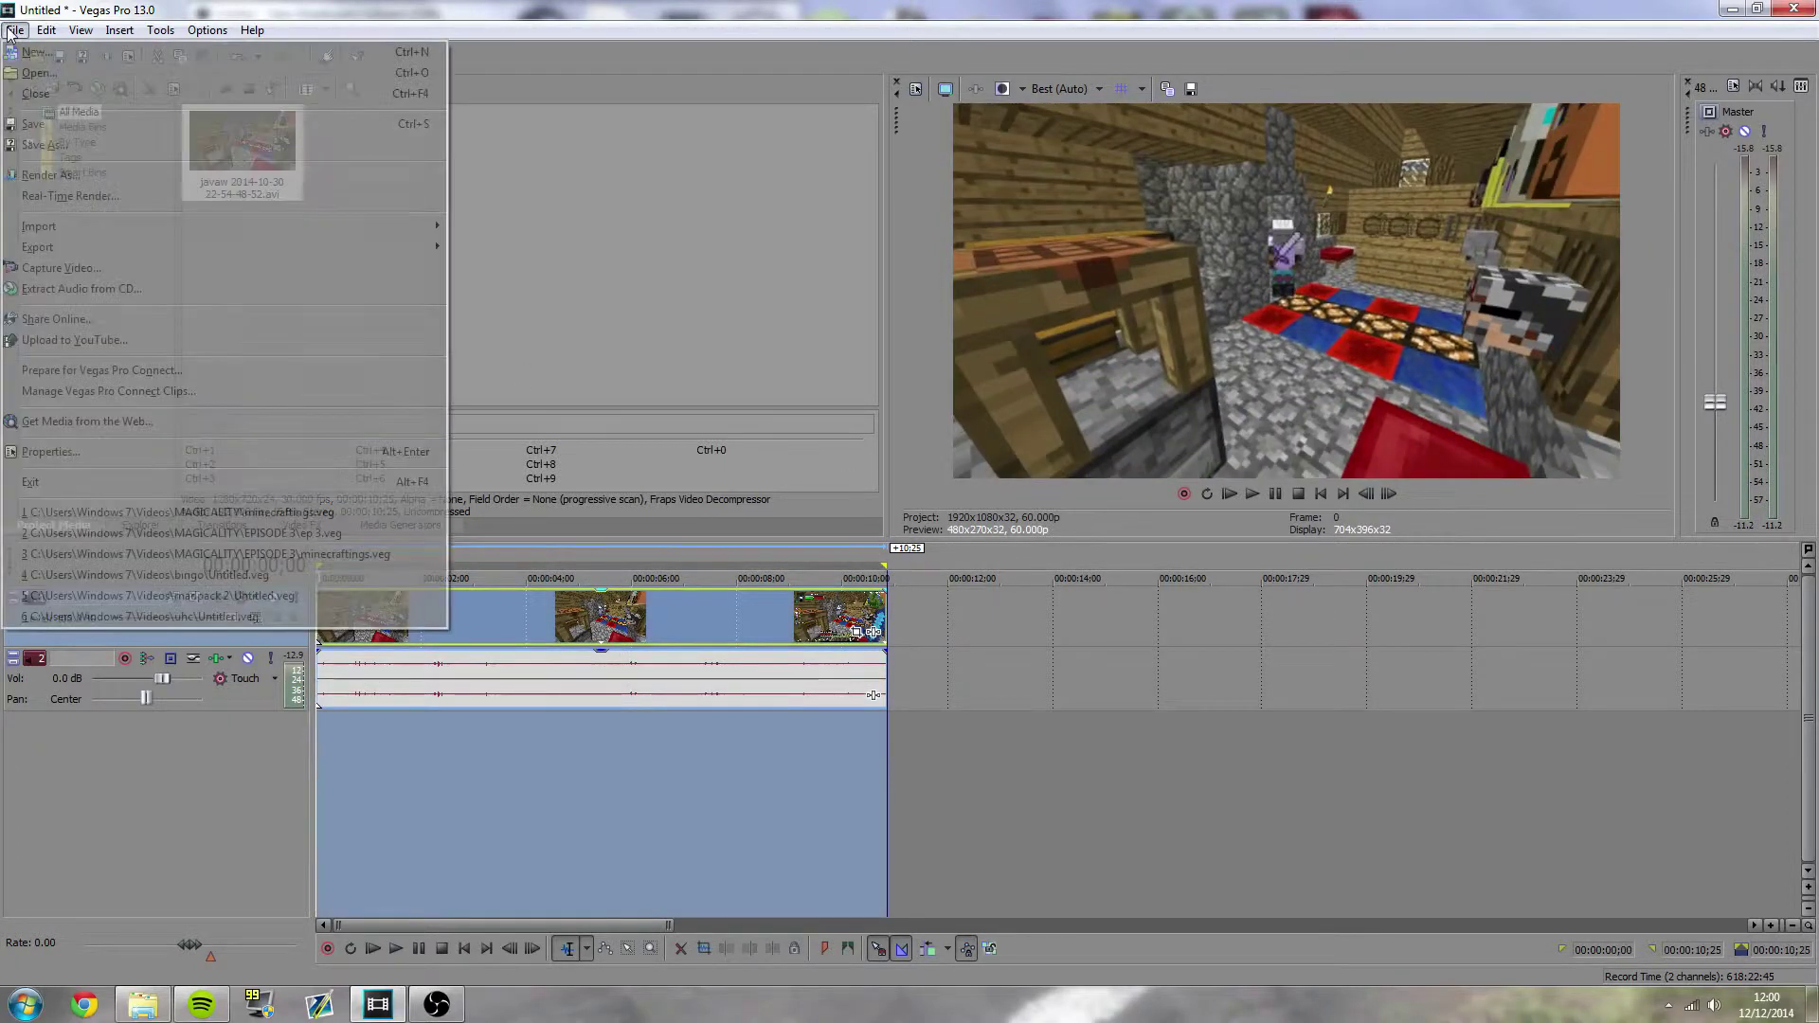
left_click(31, 176)
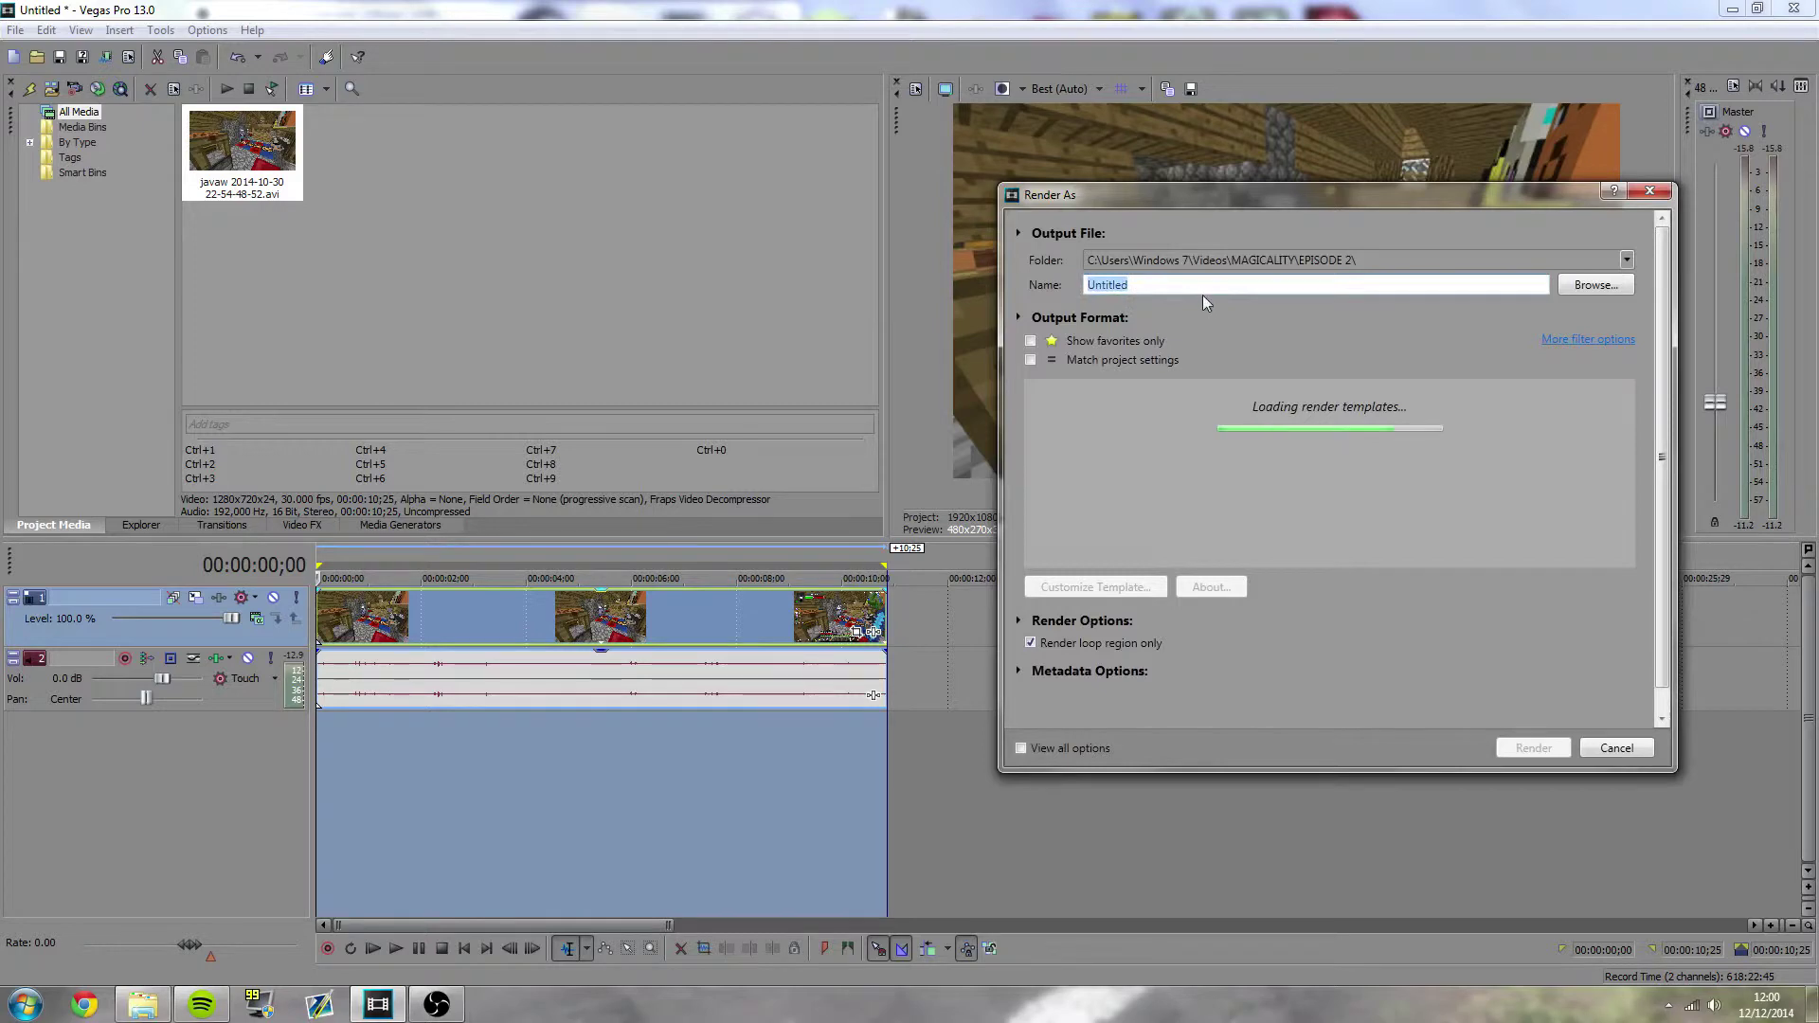
Set the render output to the Videos folder as Untitled.mp4 in the MainConcept AVC/AAC file type
left_click(1595, 285)
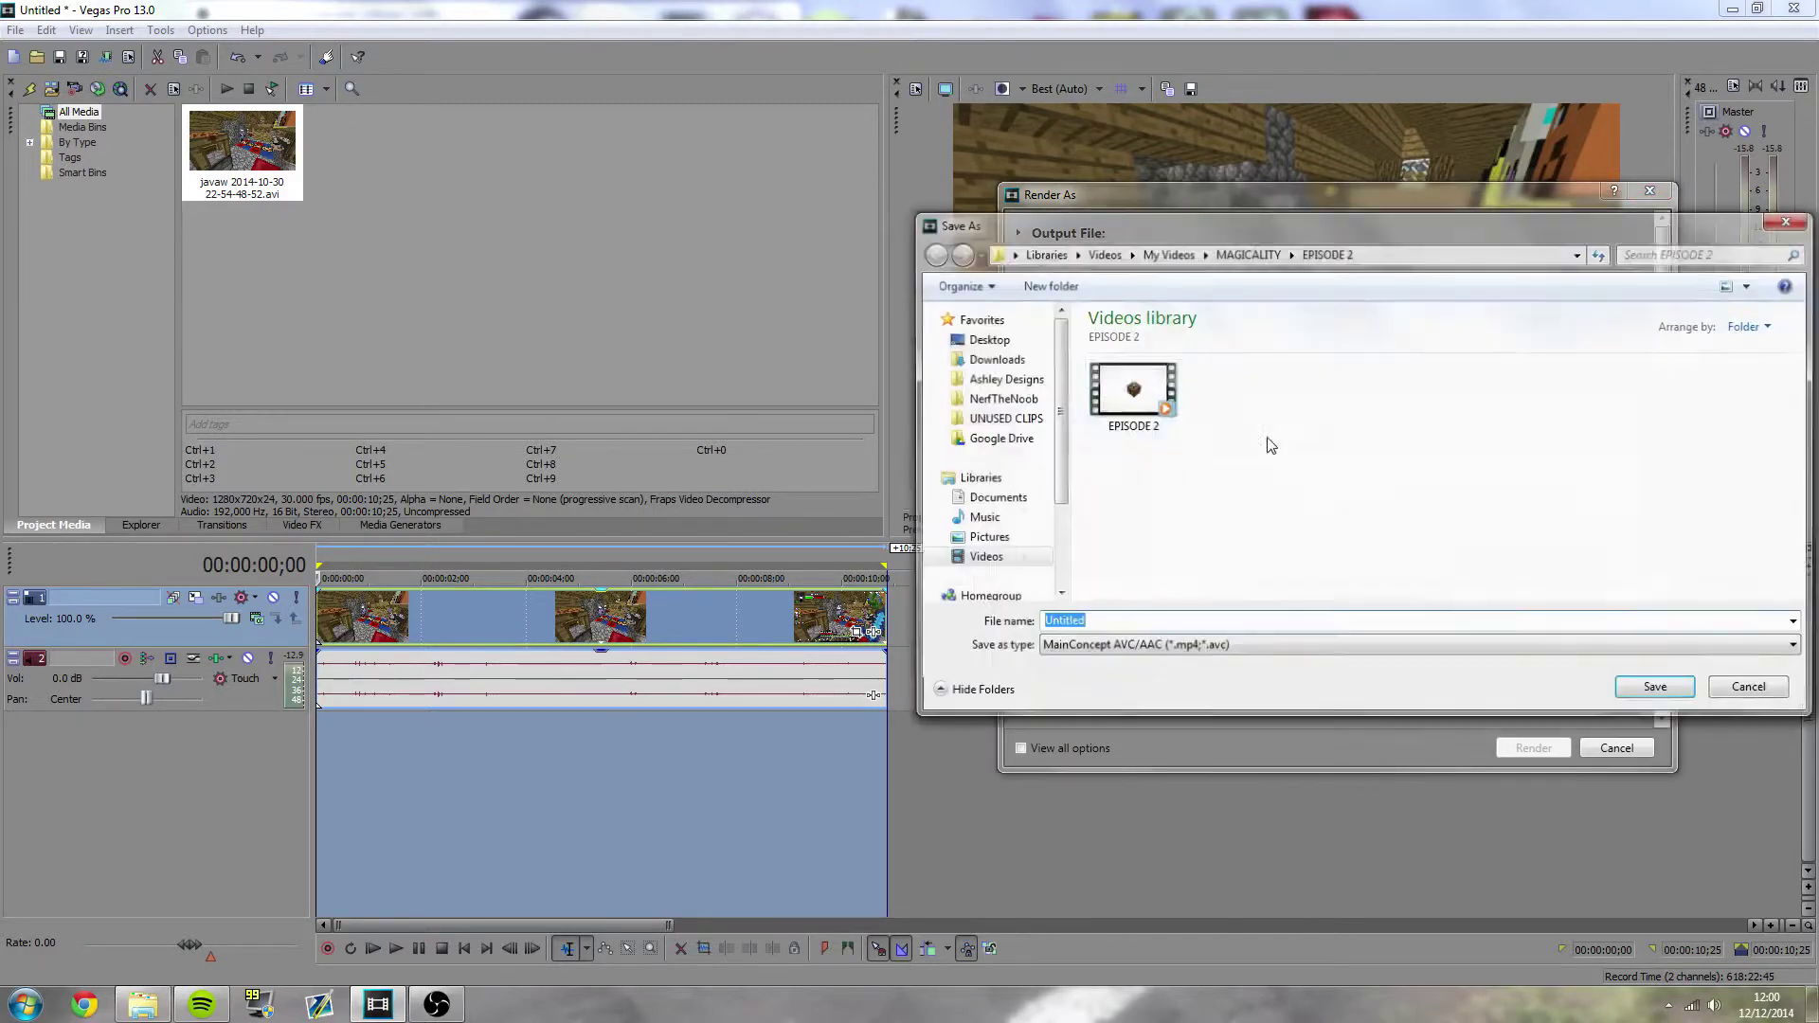
left_click(1023, 558)
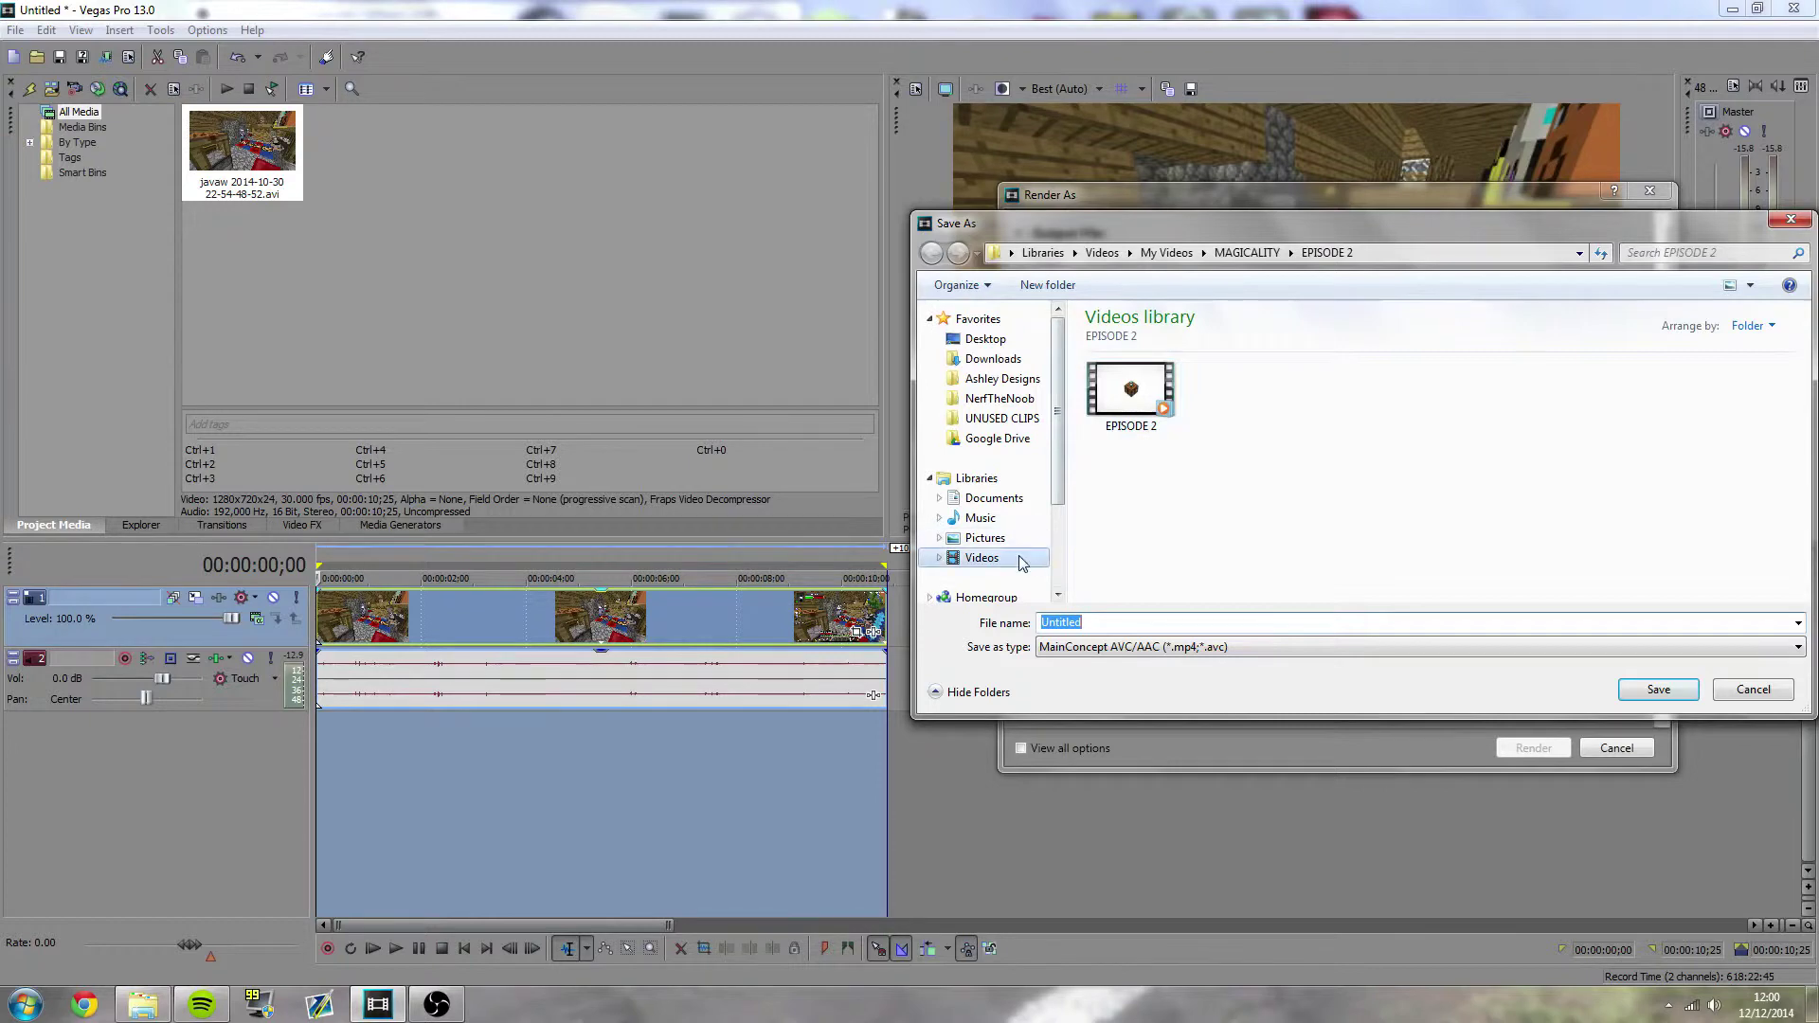
left_click(1622, 690)
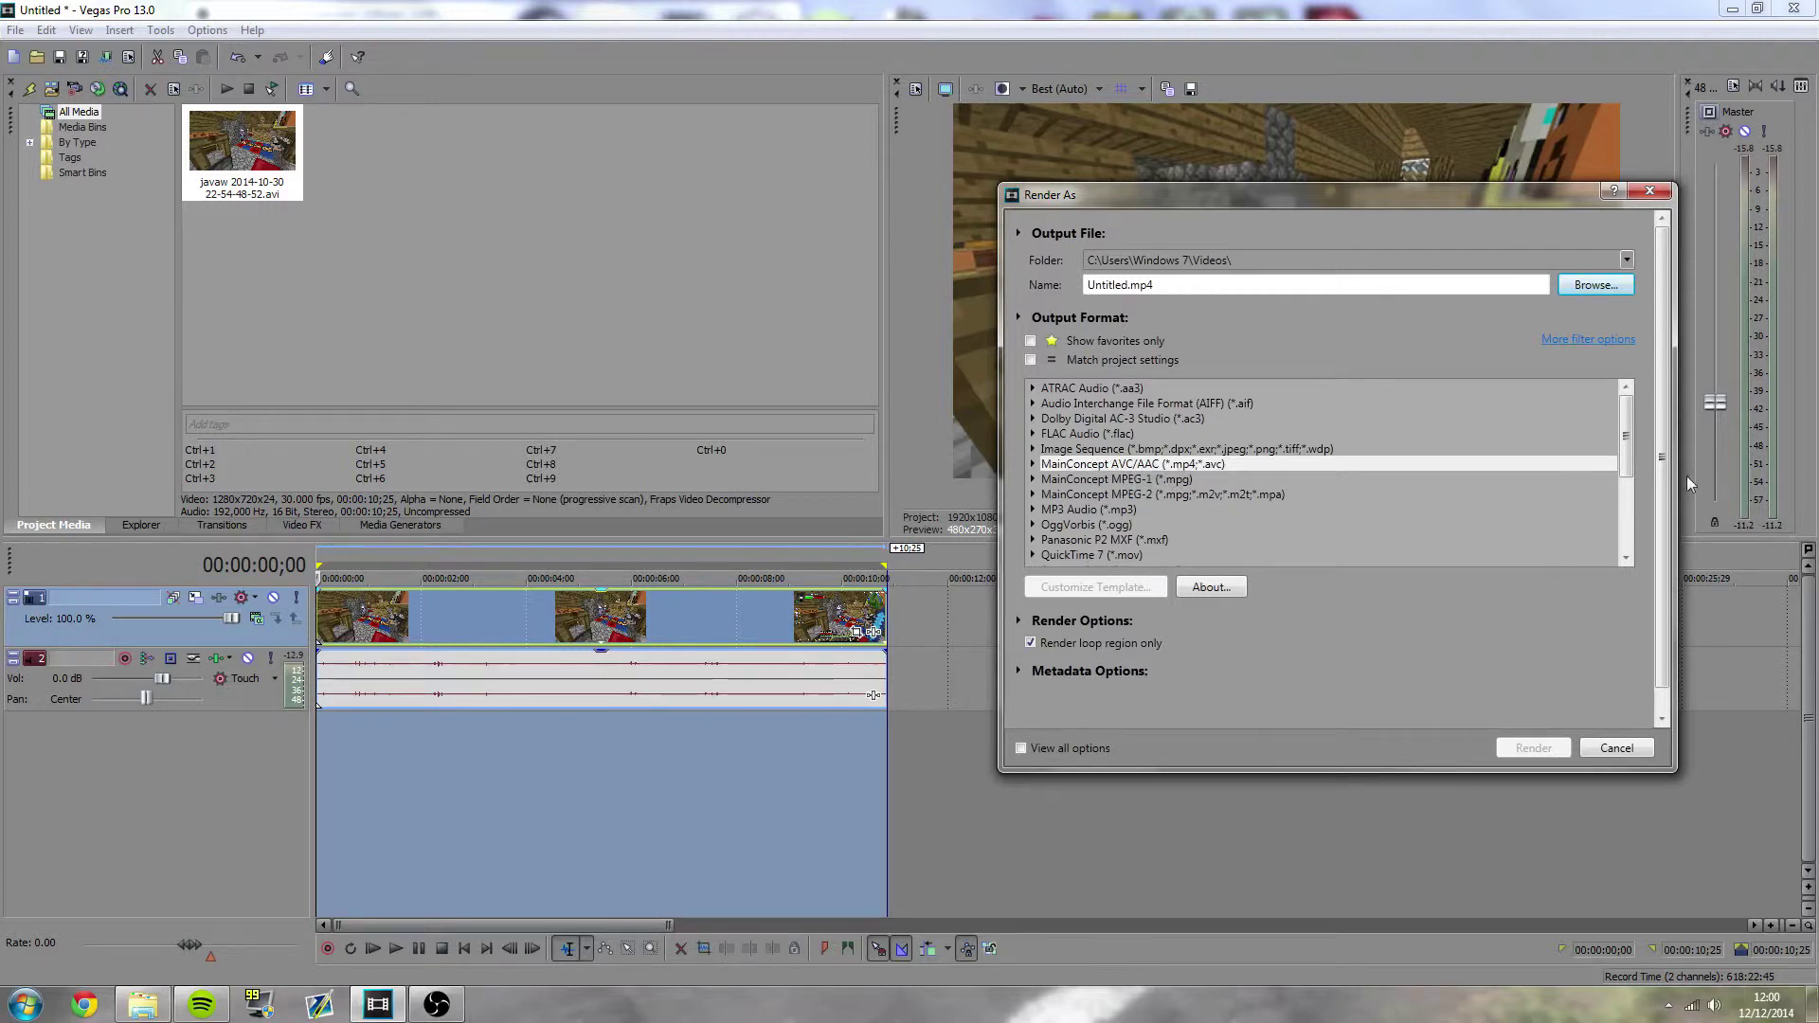
Expand the Windows Media Video V11 templates in the output format list
left_click_drag(1630, 474, 1630, 557)
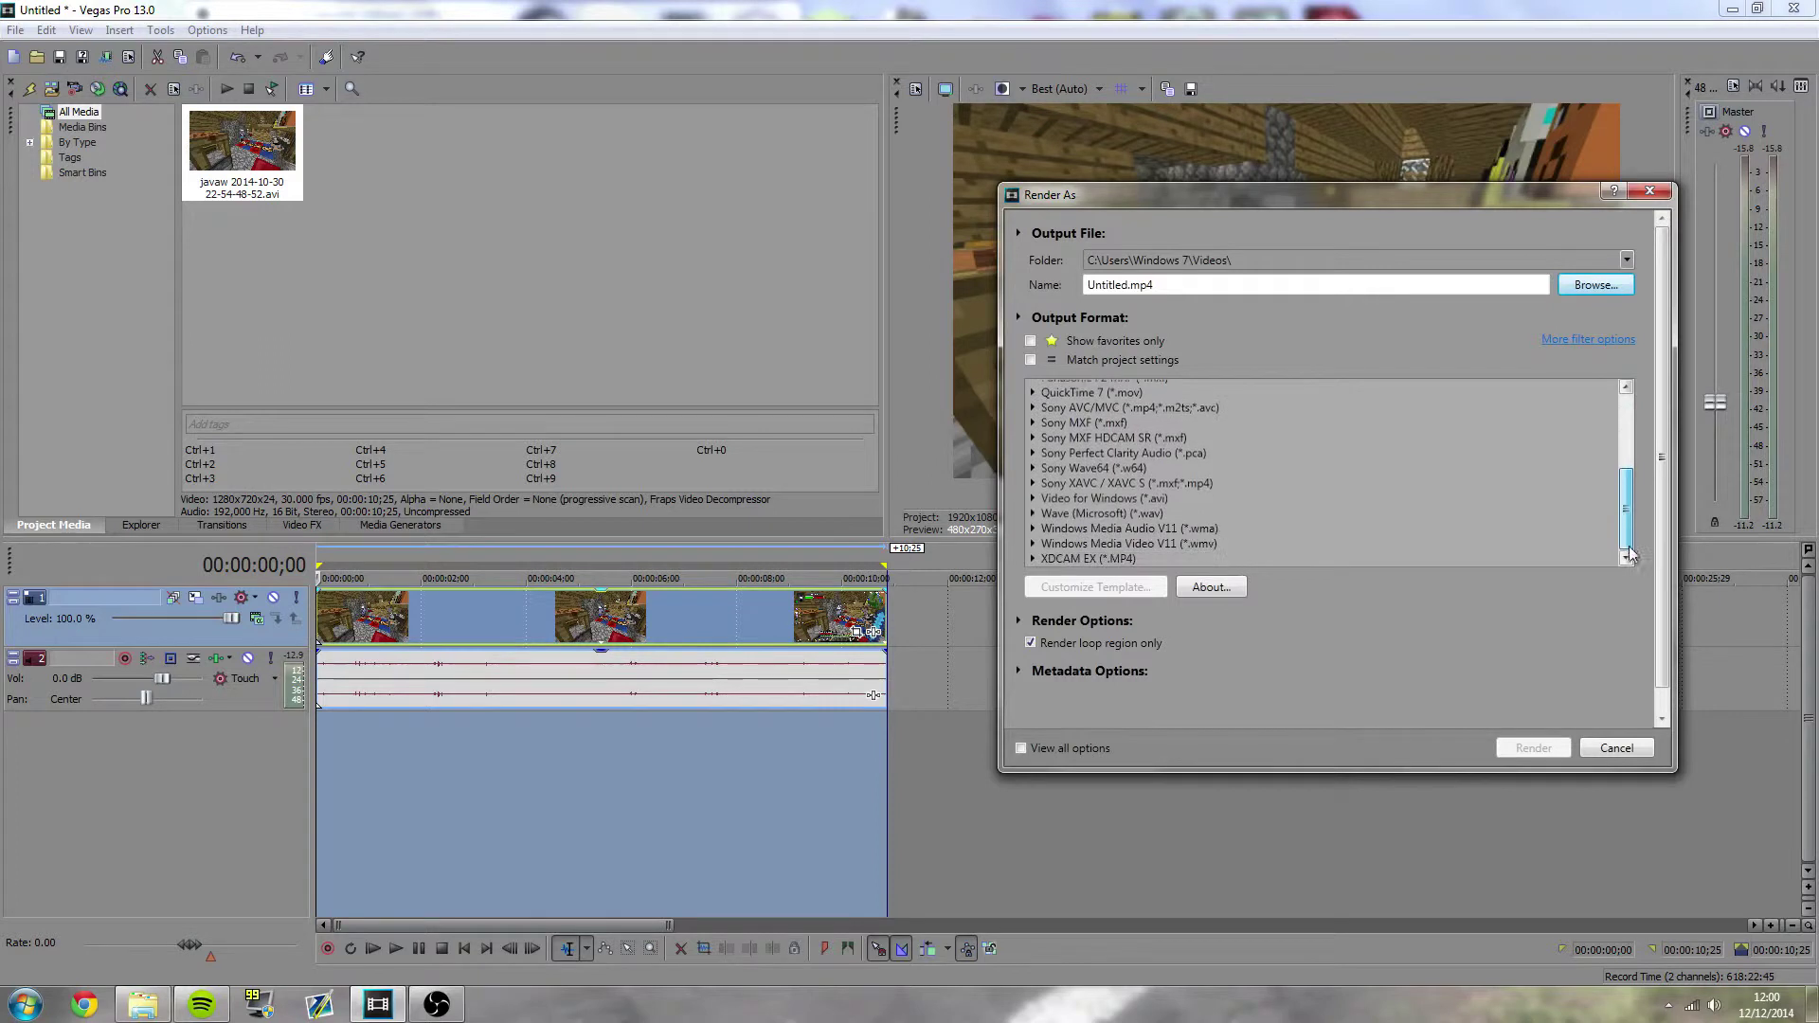
left_click(1035, 545)
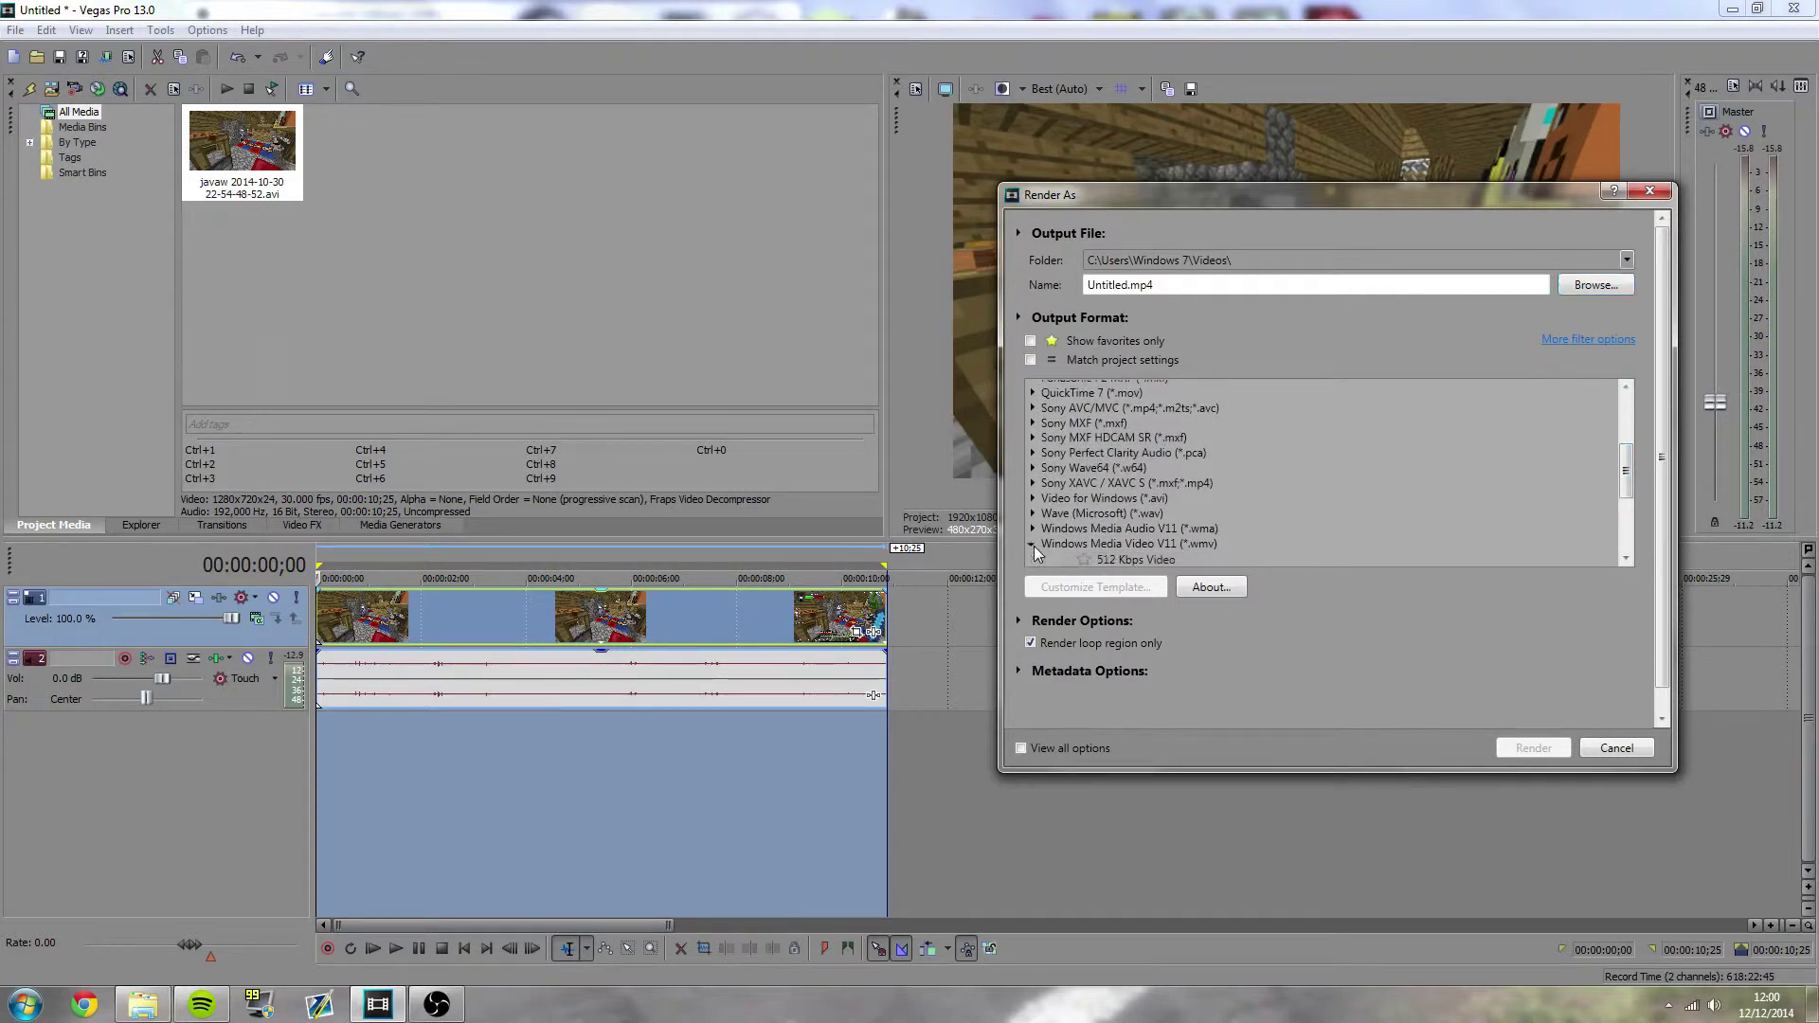
left_click_drag(1629, 469, 1633, 417)
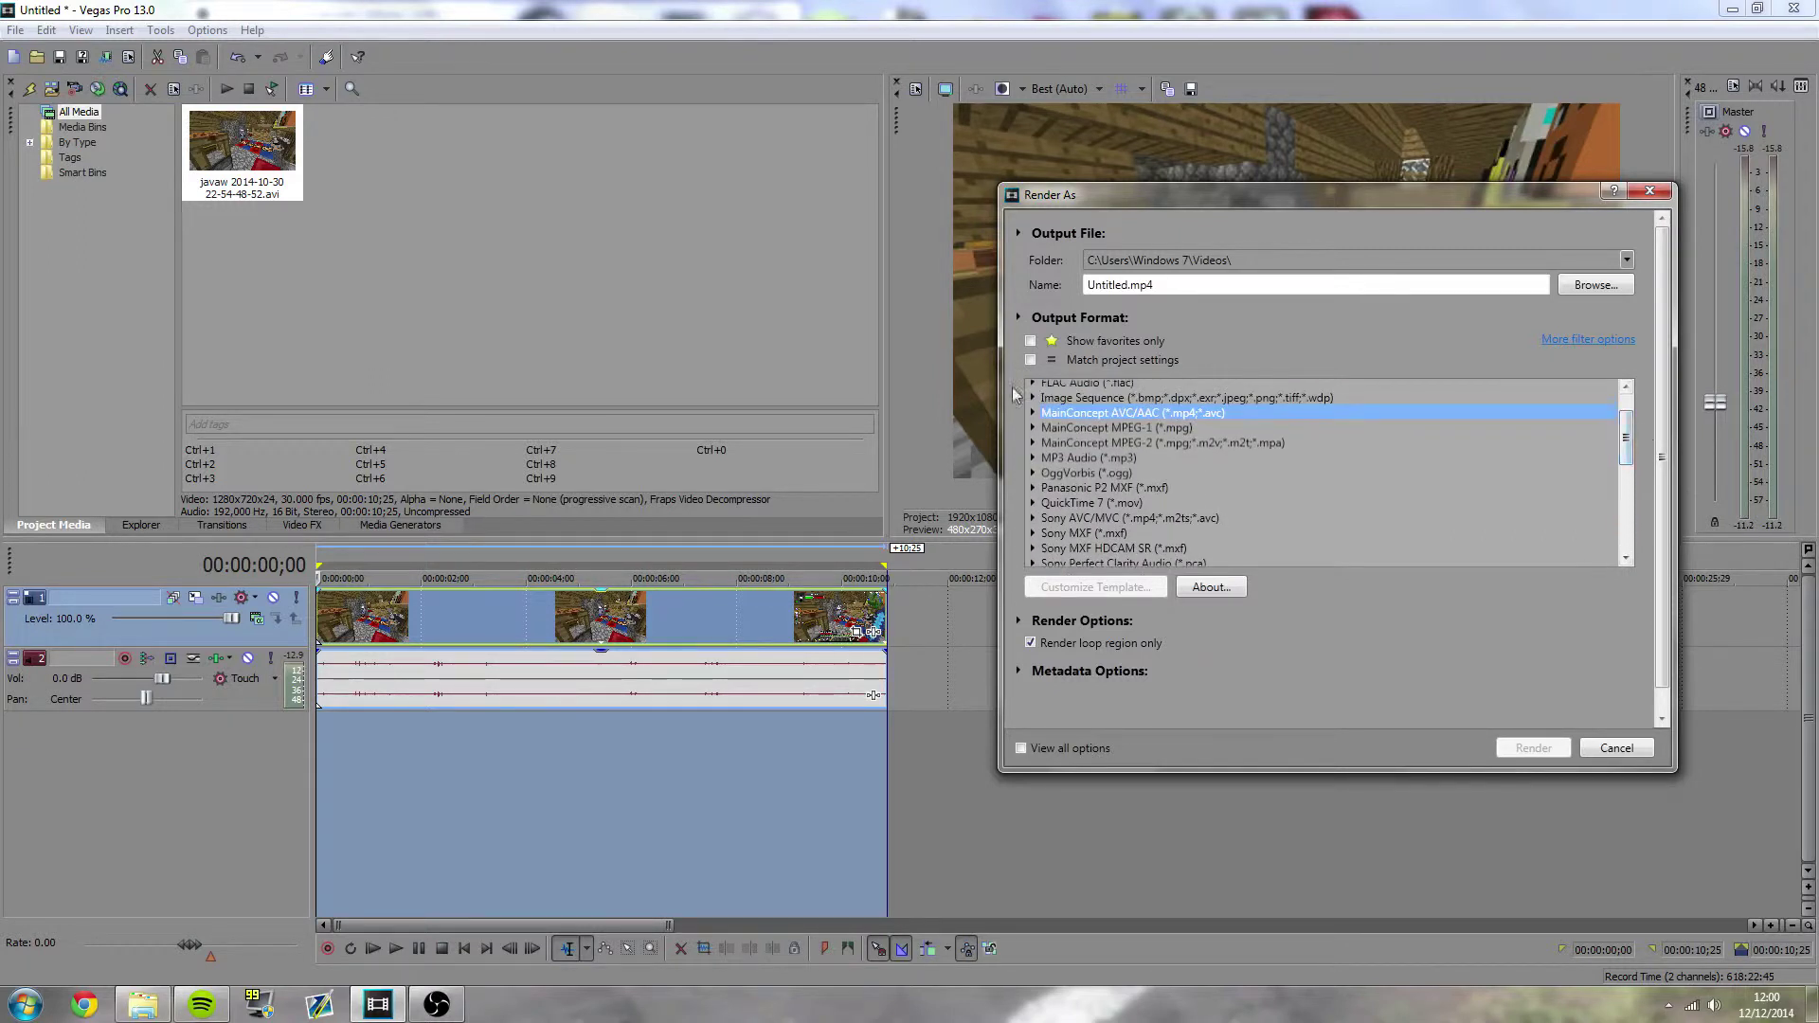
Choose the Internet HD 1080p template under MainConcept AVC/AAC and open its custom settings
left_click(1031, 413)
left_click_drag(1624, 432, 1625, 443)
left_click(1169, 482)
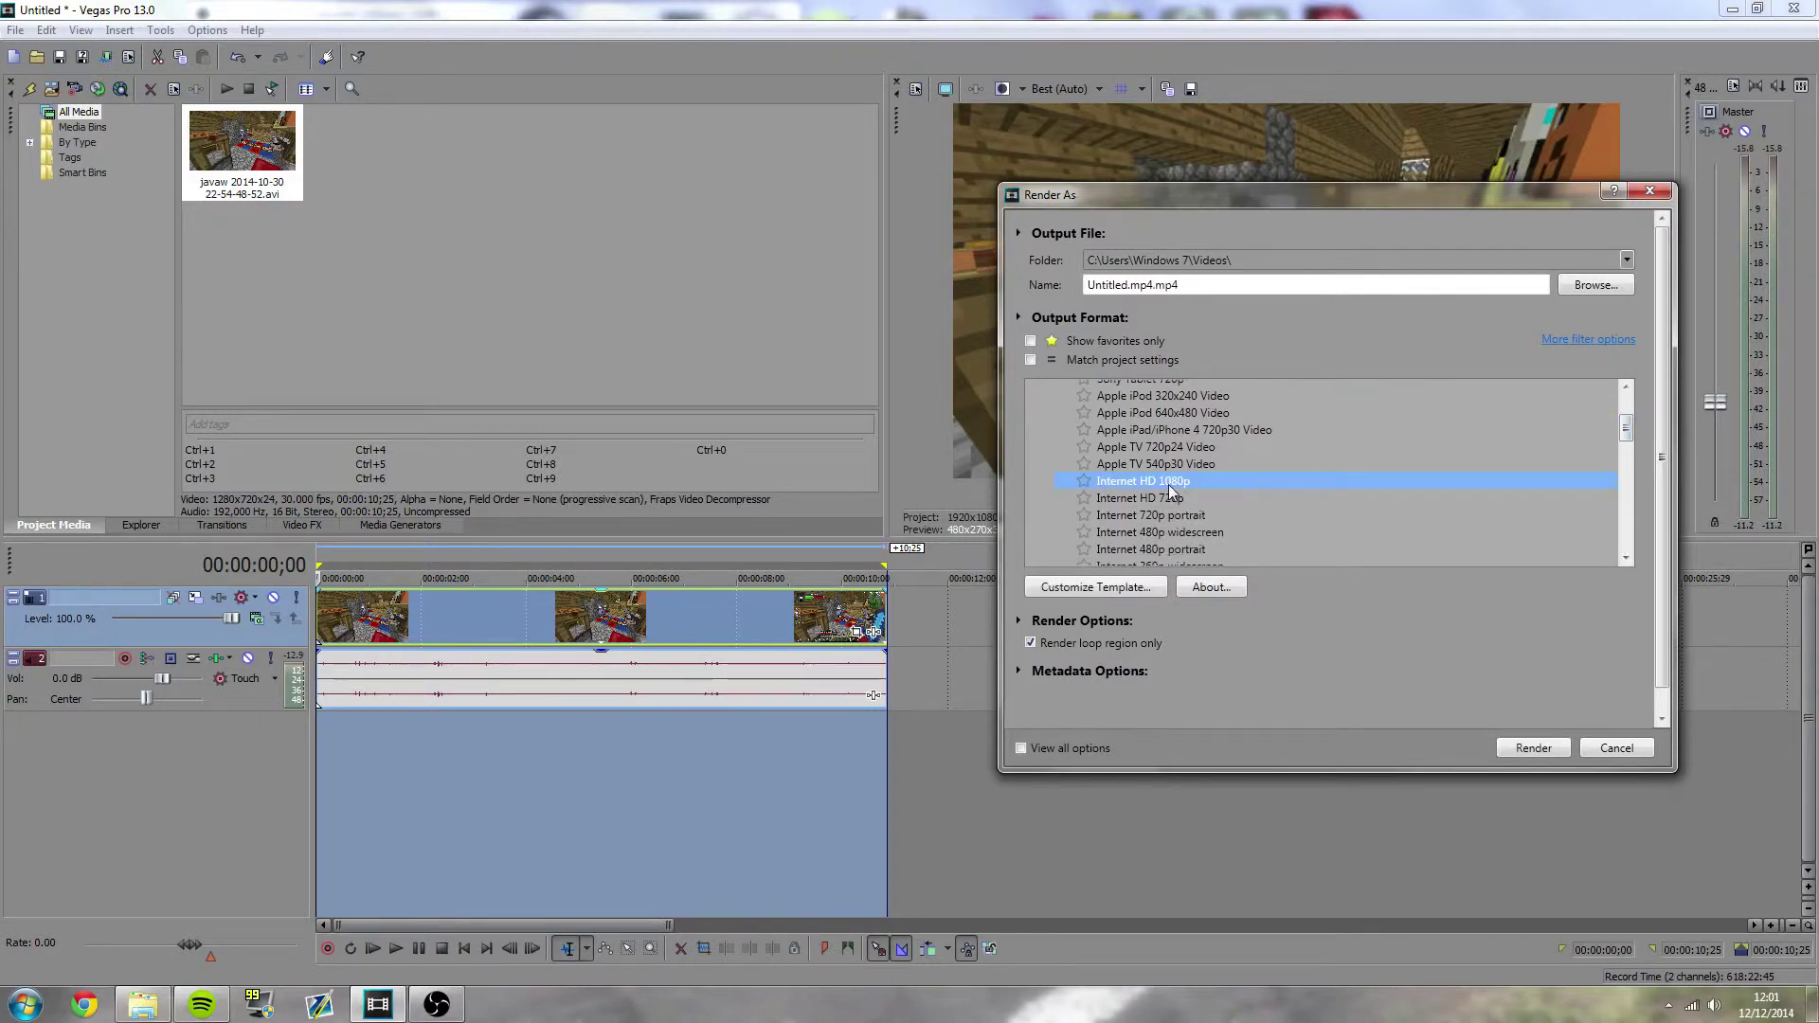
left_click(1172, 494)
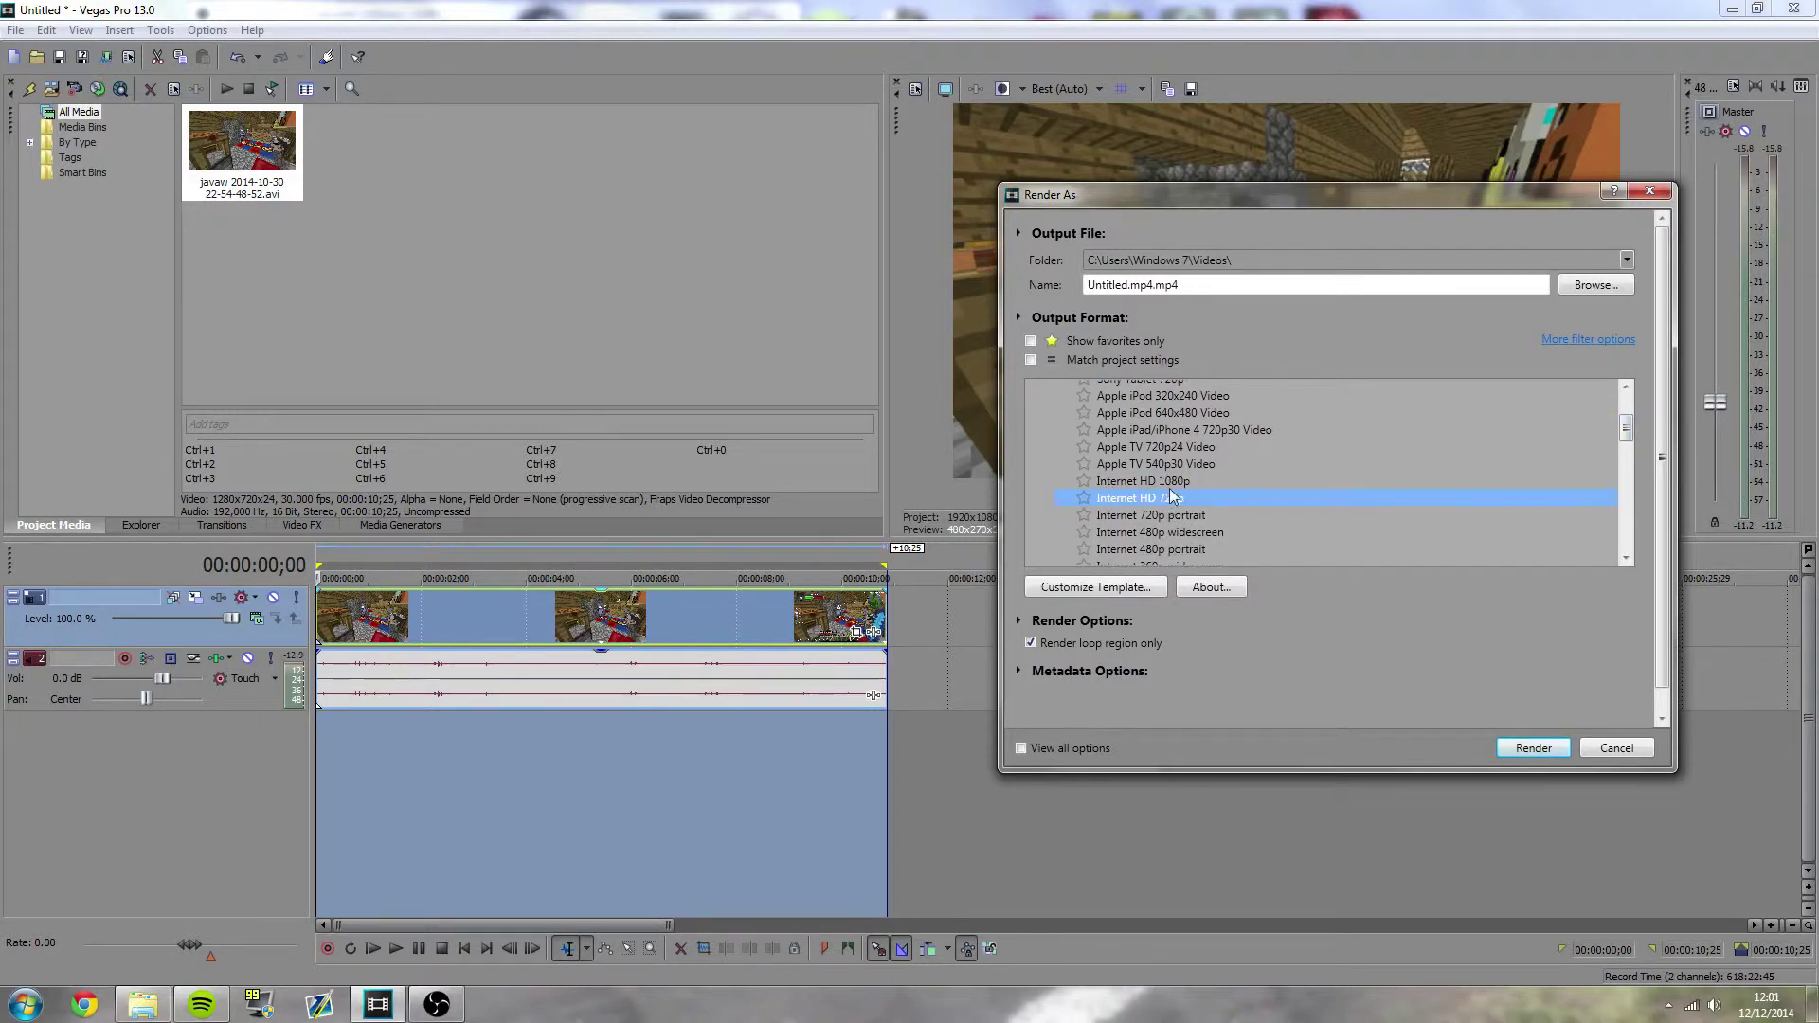
left_click(1132, 592)
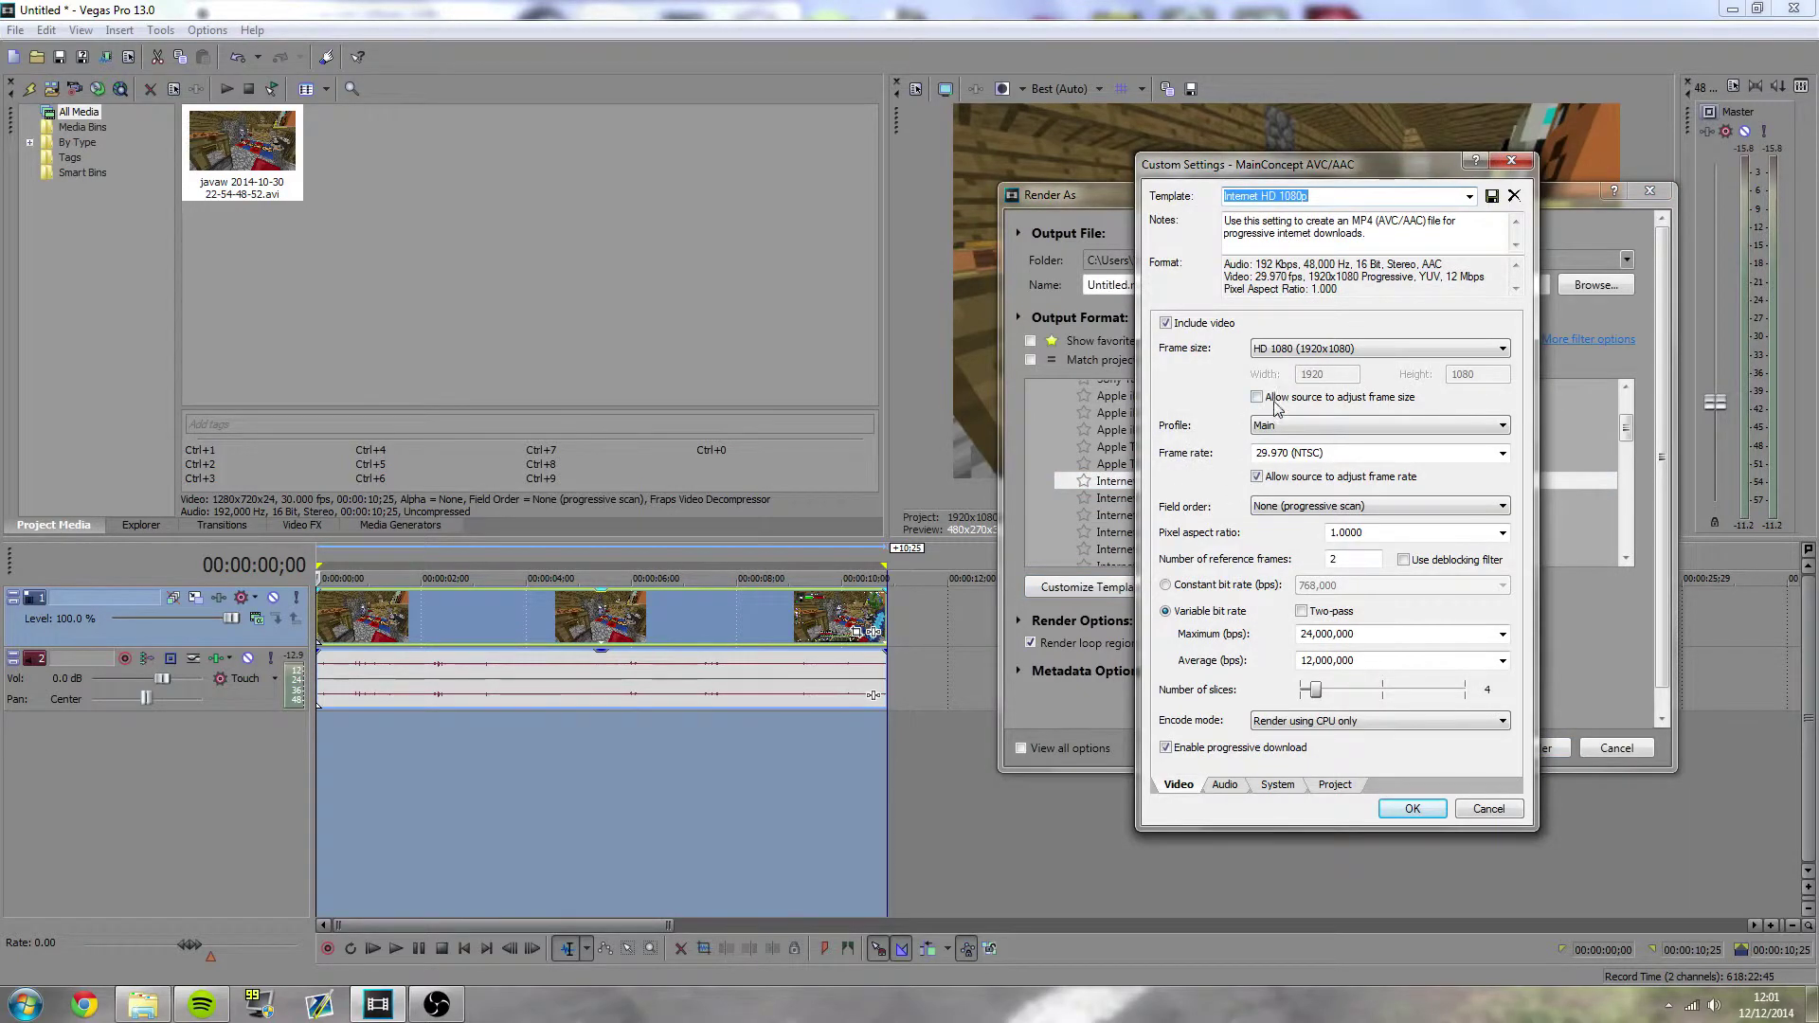
Set the video profile to High and the frame rate to 60 fps, leaving the field order on None (progressive scan)
left_click(1274, 427)
left_click(1280, 470)
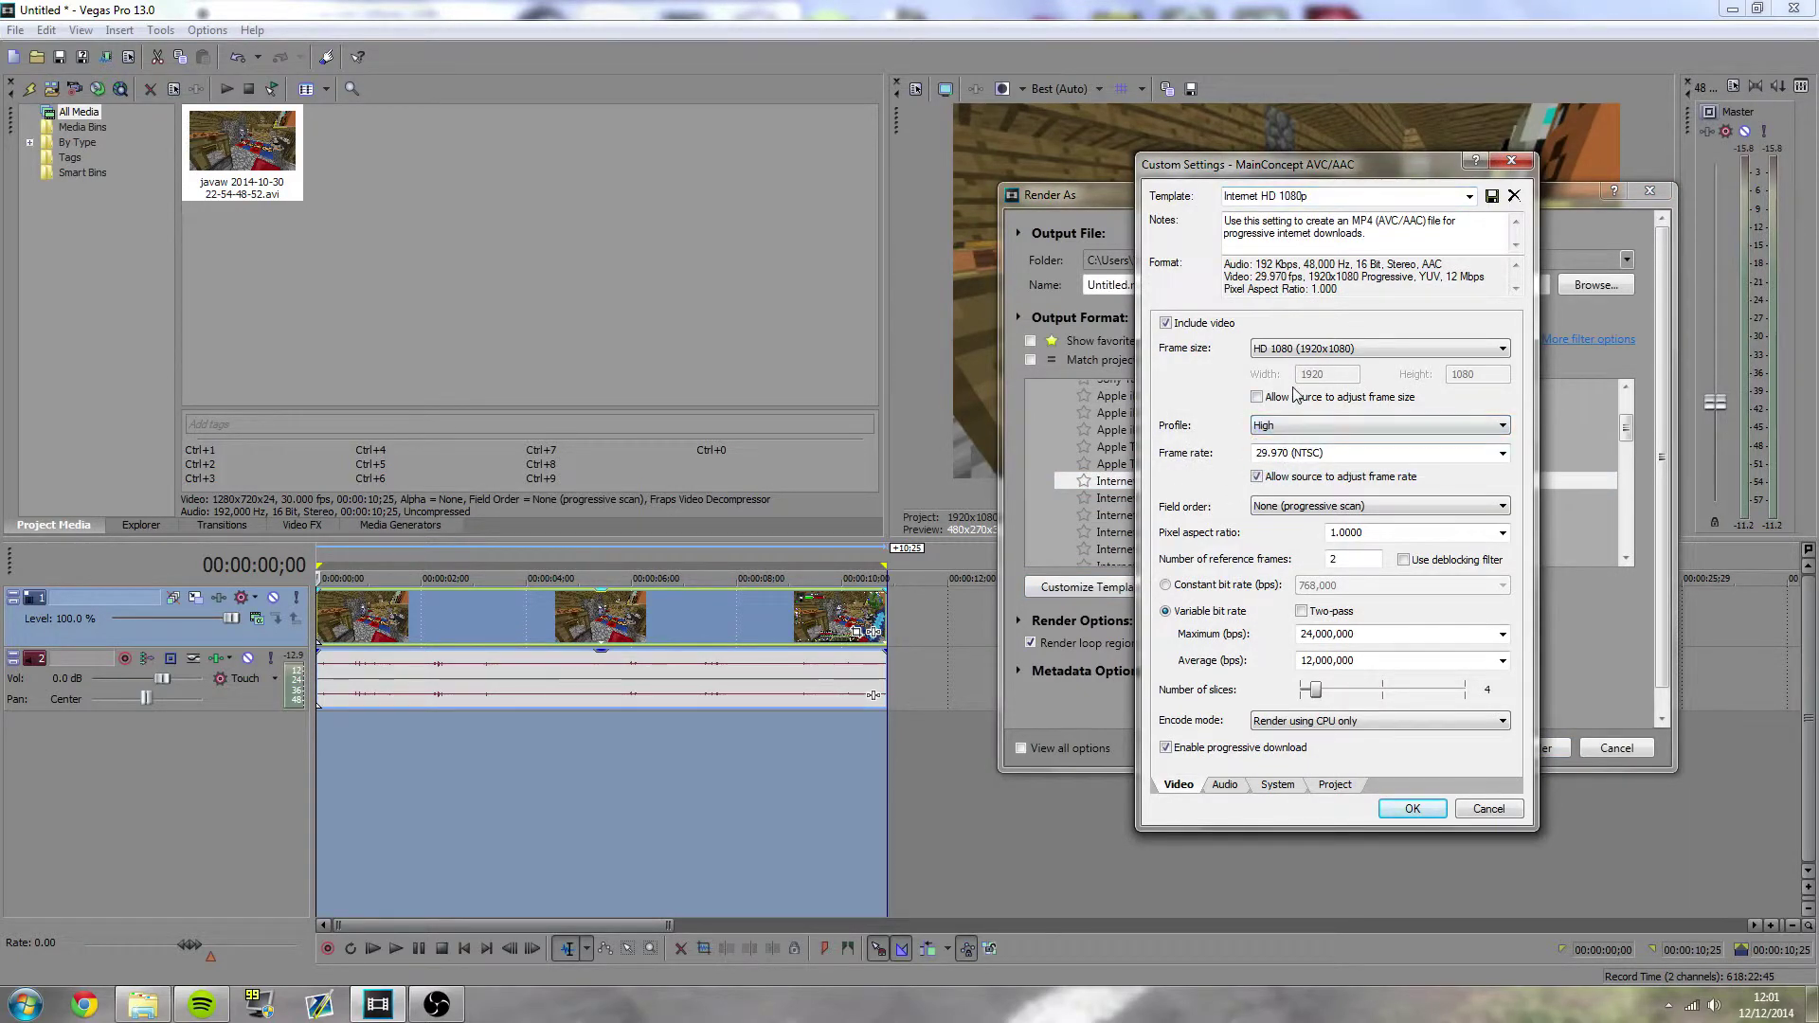
left_click(1501, 452)
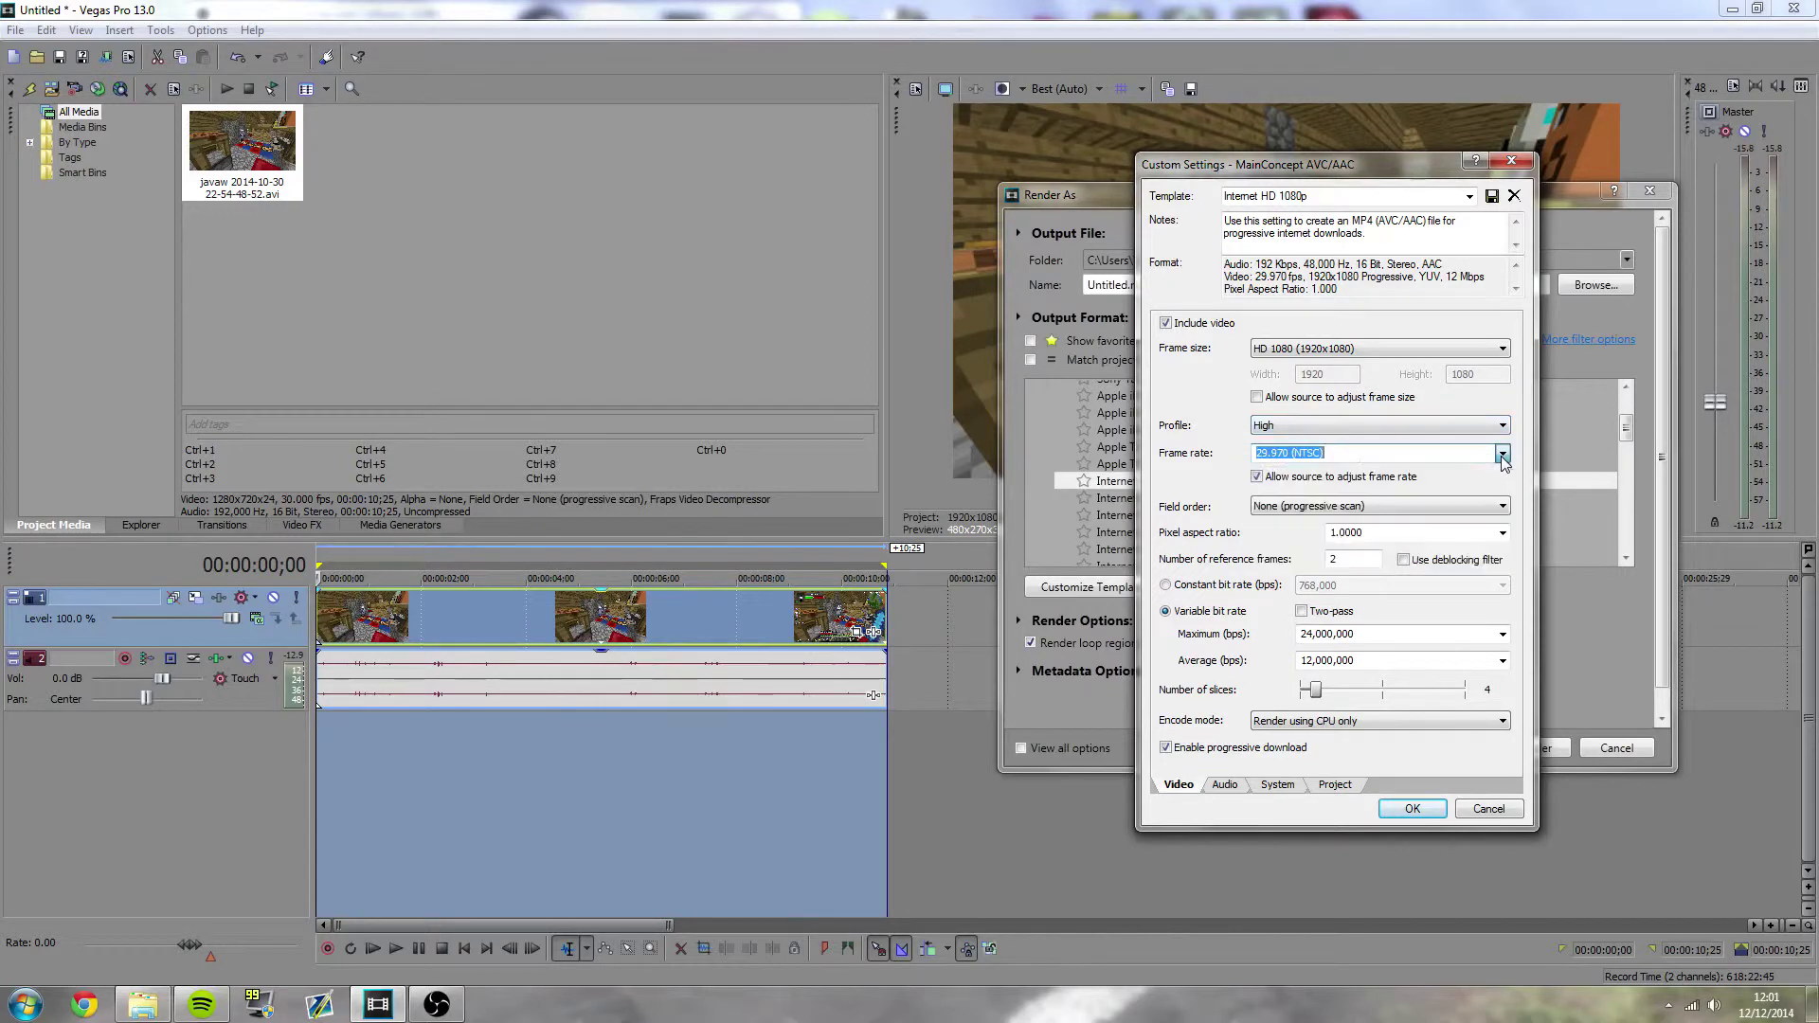
left_click(1436, 455)
left_click_drag(1436, 455, 1134, 460)
type("60")
left_click(1323, 509)
left_click(1323, 512)
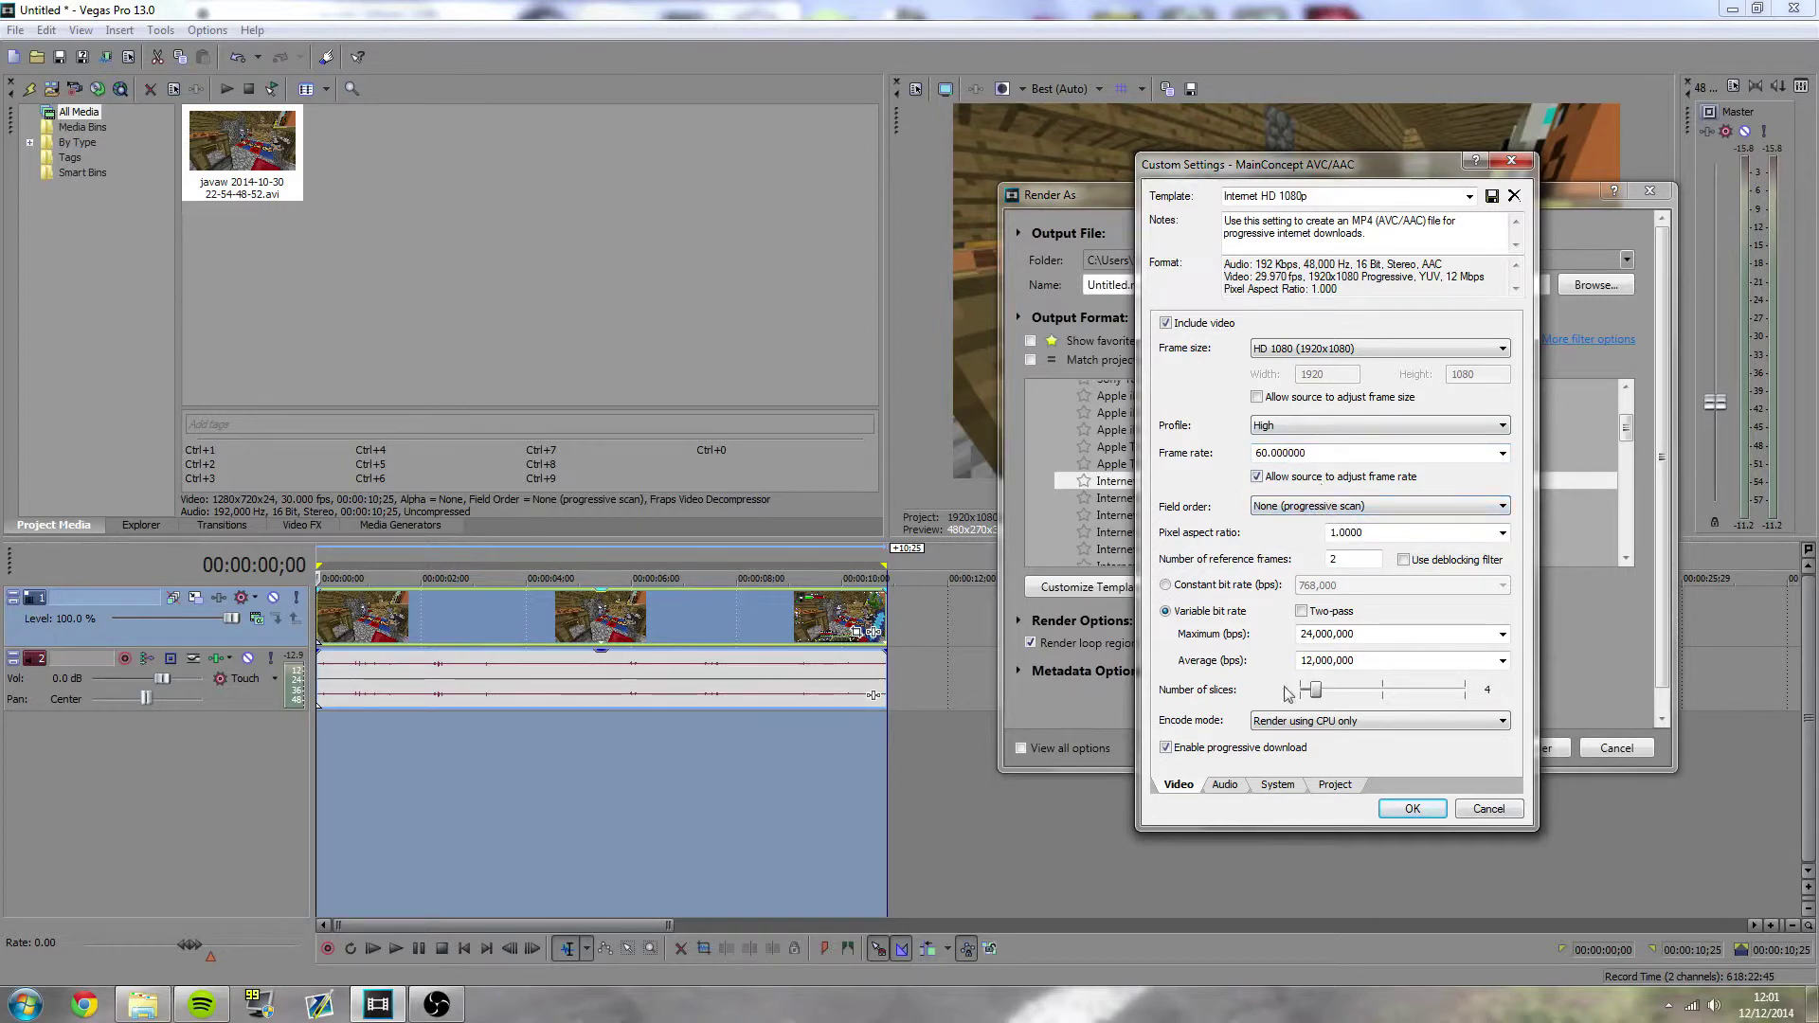
Set the maximum variable bit rate to 50,000,000 bps
double_click(1368, 634)
left_click(1368, 633)
left_click(1314, 634)
key("BackSpace")
key("BackSpace")
key("BackSpace")
type("50")
Set the average variable bit rate to 40,000,000 bps
double_click(1315, 660)
left_click(1315, 660)
key("BackSpace")
key("BackSpace")
key("BackSpace")
type("1.")
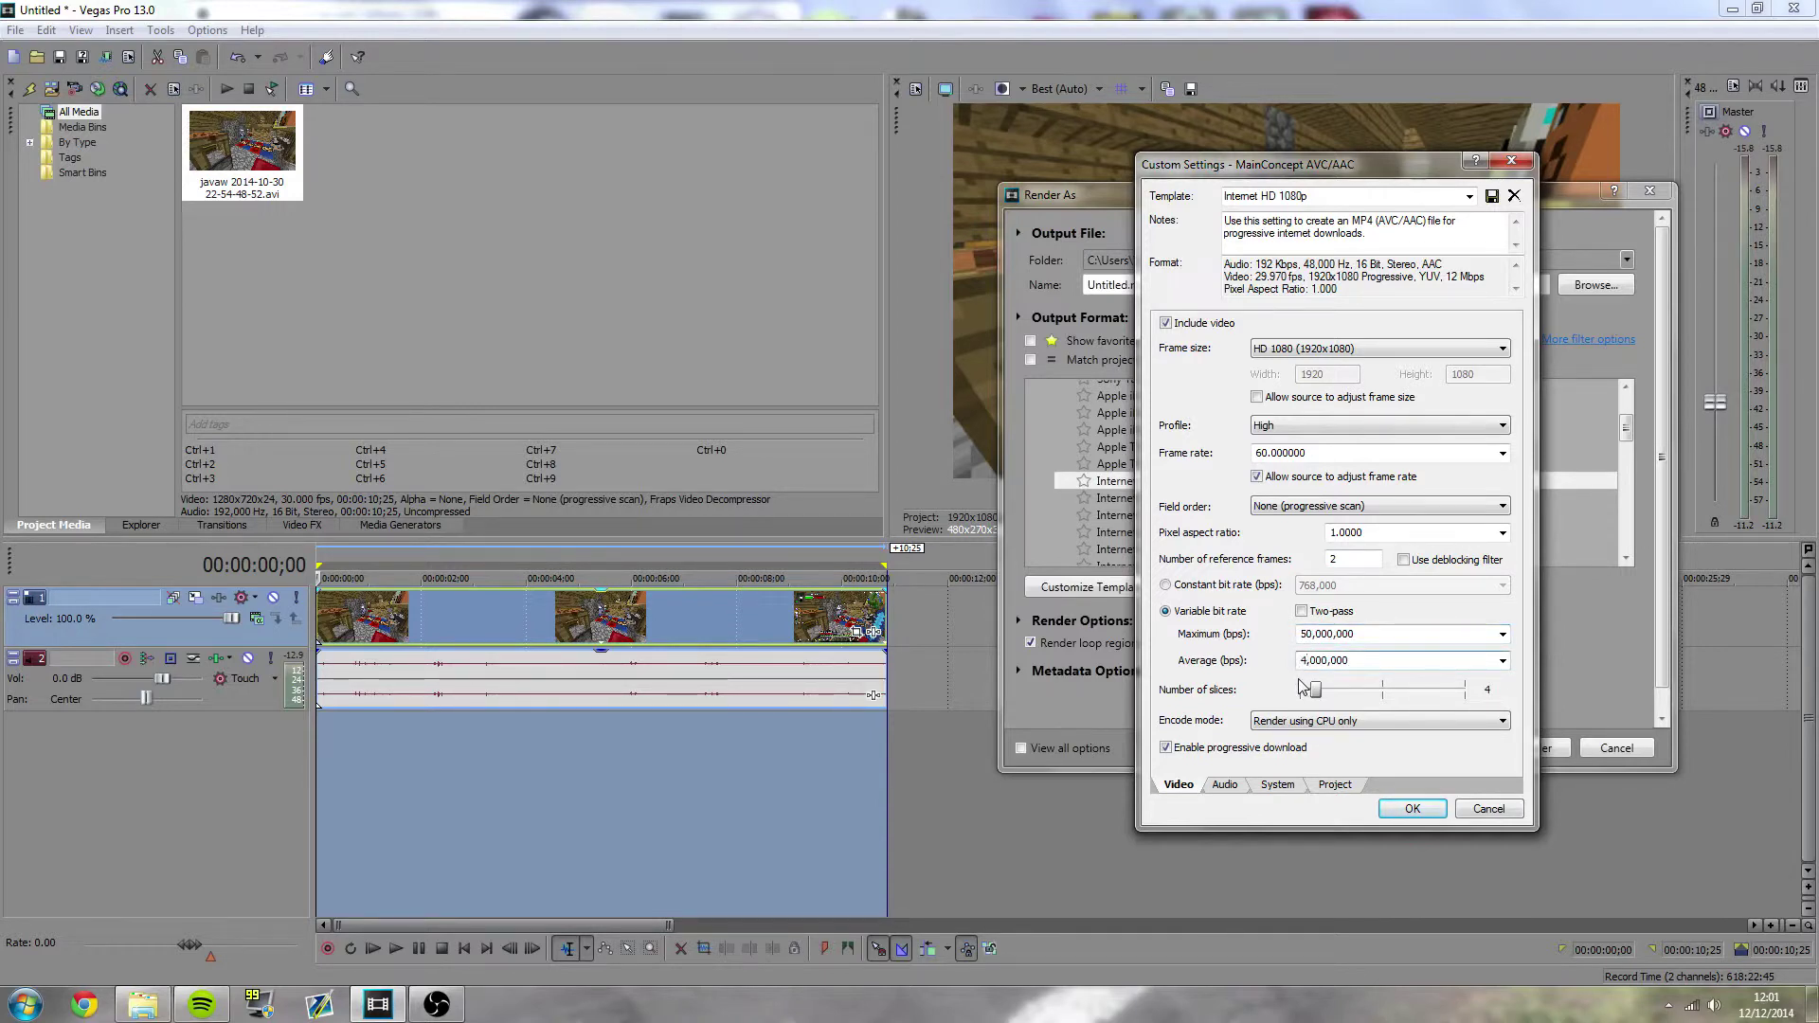
type("0")
double_click(1303, 634)
left_click(1303, 637)
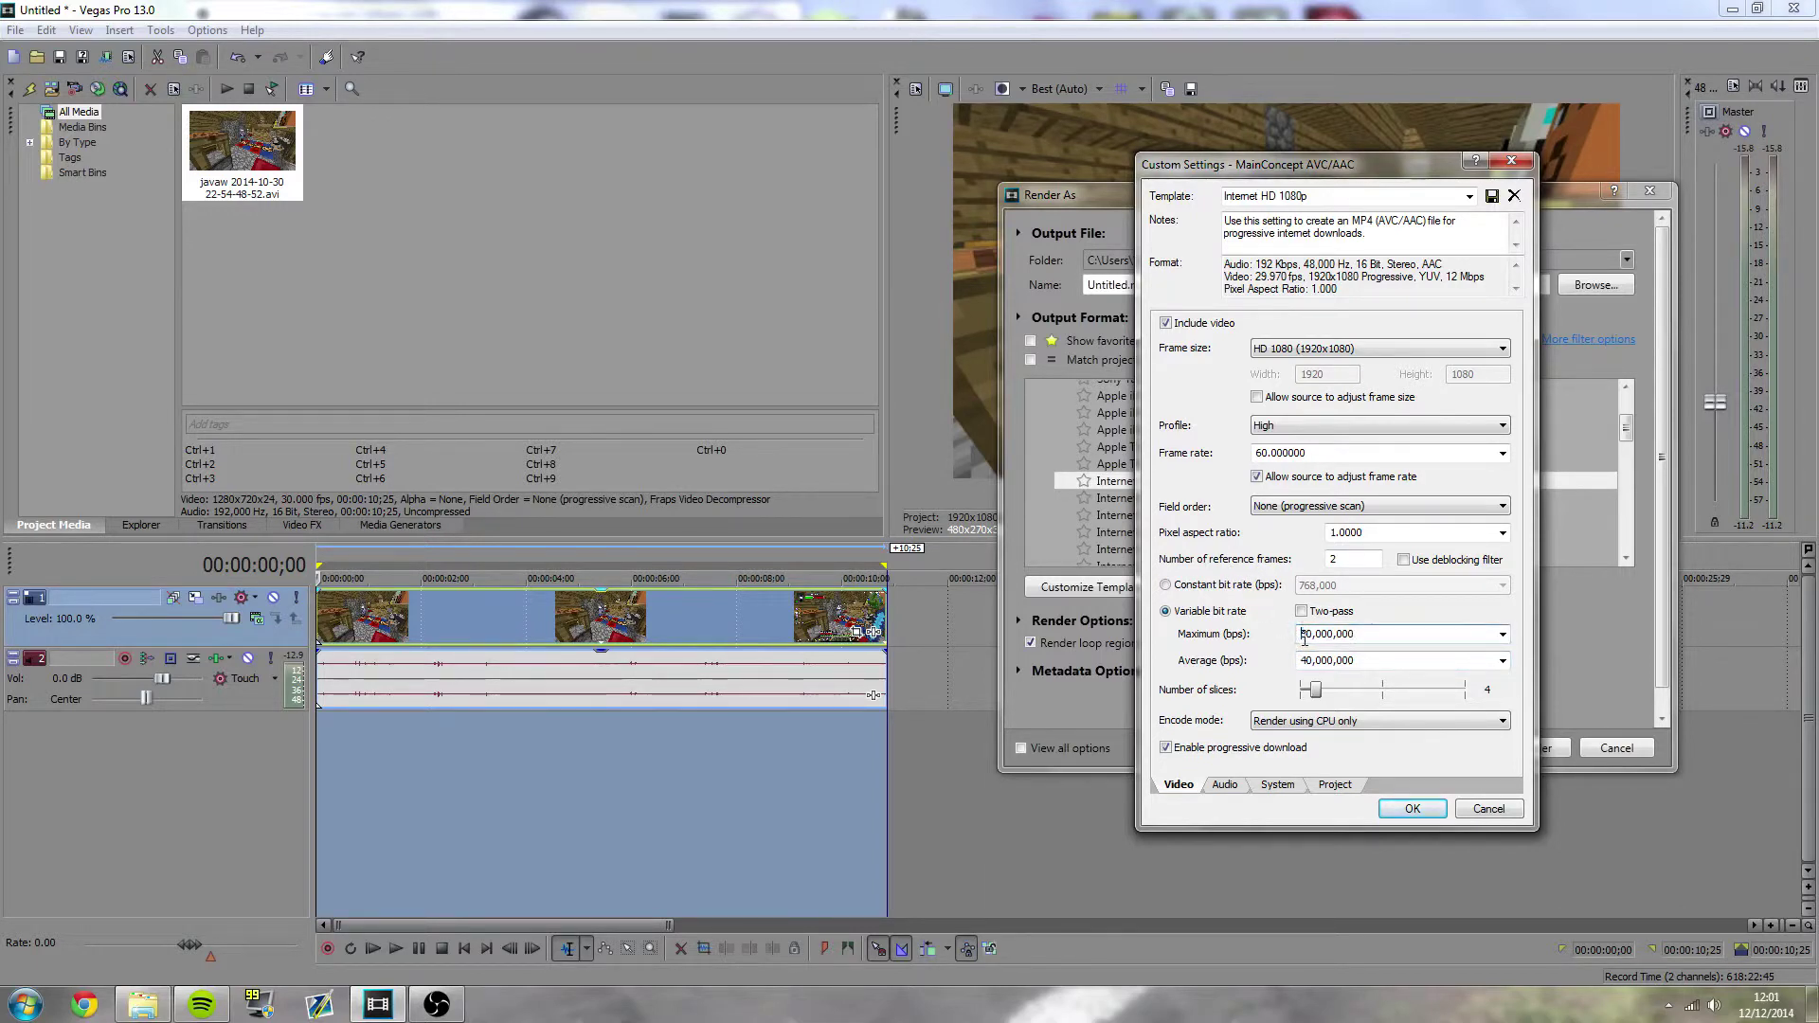
double_click(1307, 661)
left_click(1309, 663)
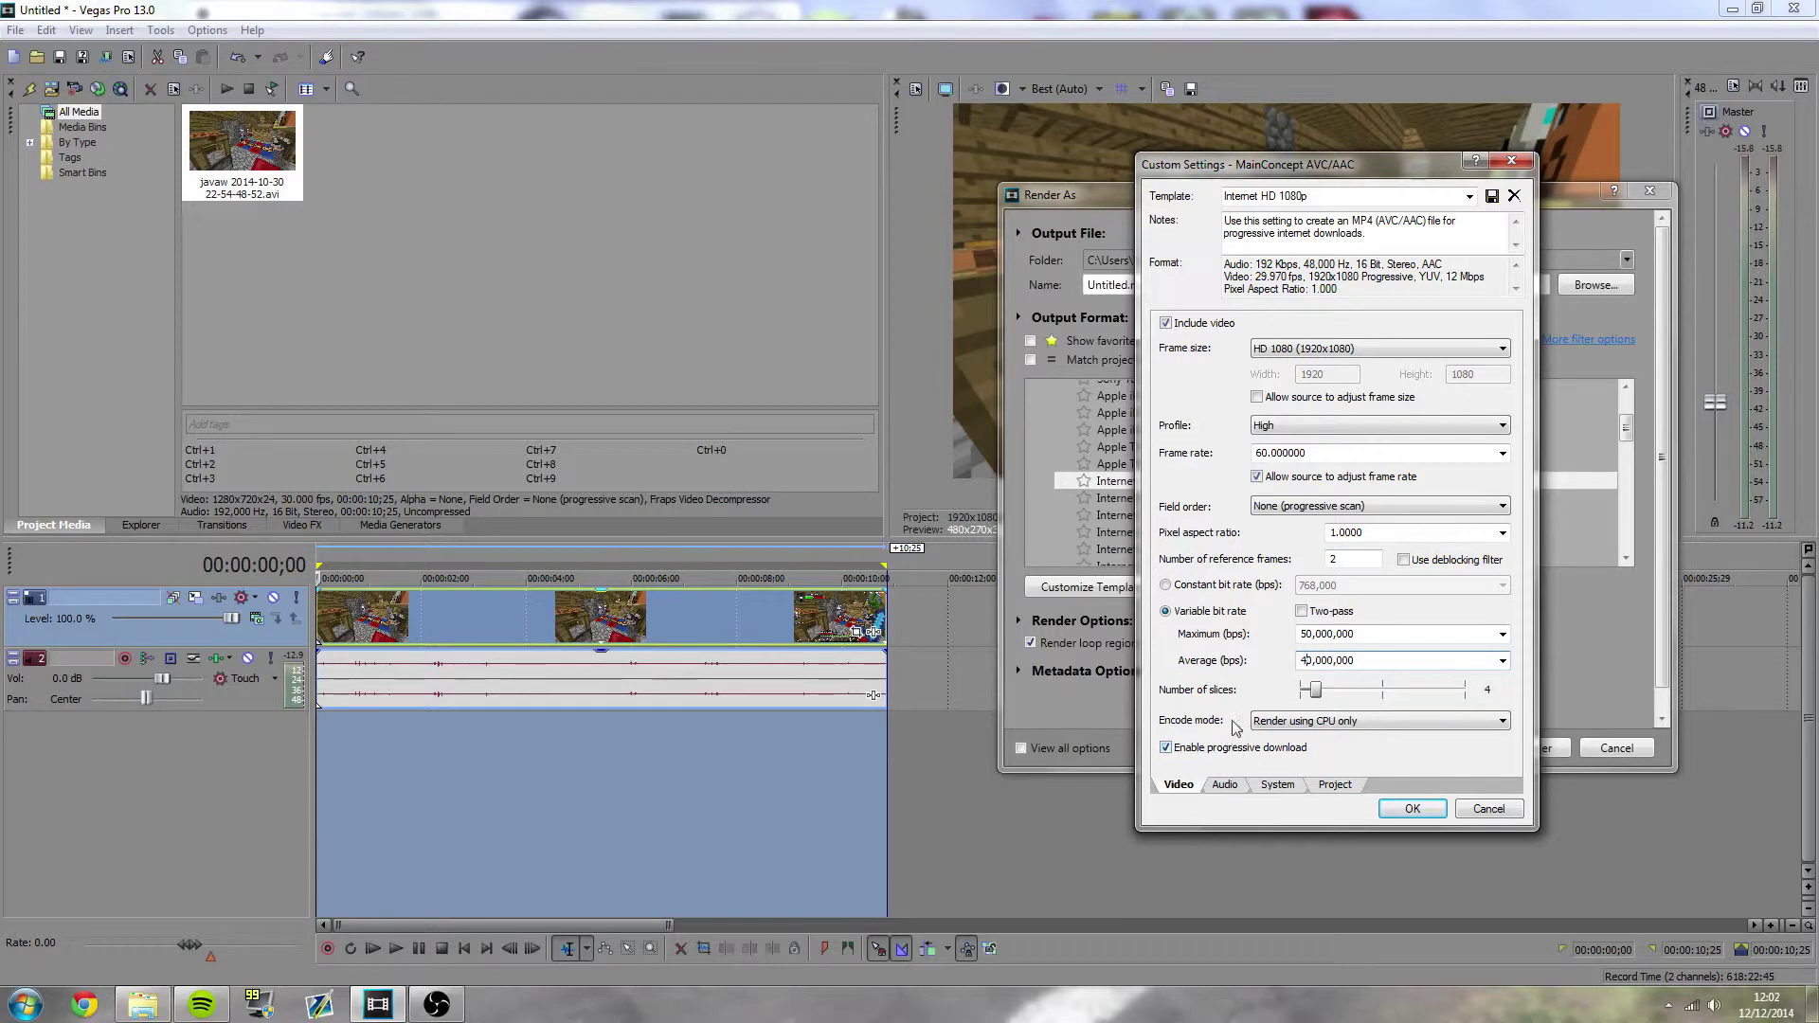
Examine the encode modes offered for rendering the video
left_click(1290, 721)
left_click(1292, 721)
left_click(1294, 722)
left_click(1298, 750)
left_click(1292, 722)
left_click(1290, 739)
left_click(1296, 721)
left_click(1300, 738)
Check the system's GPU support and set the encode mode to Render using OpenCL if available
left_click(1330, 786)
left_click(1288, 788)
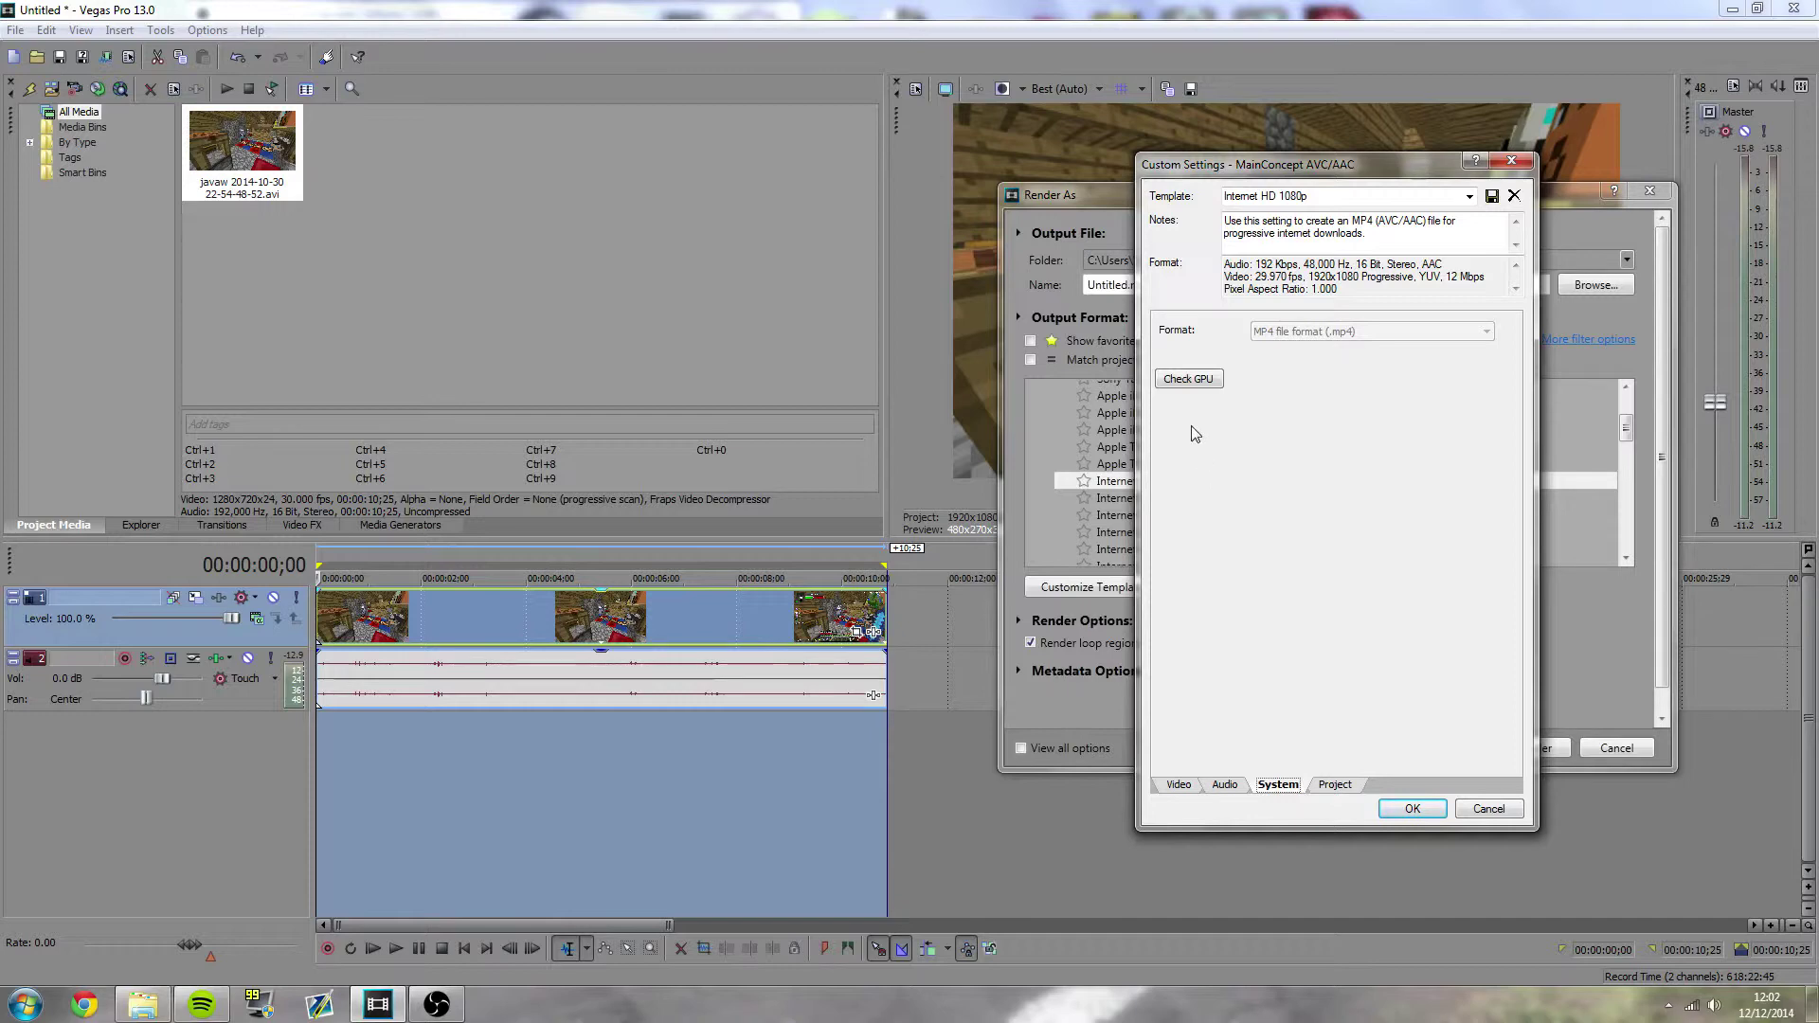
left_click(1207, 381)
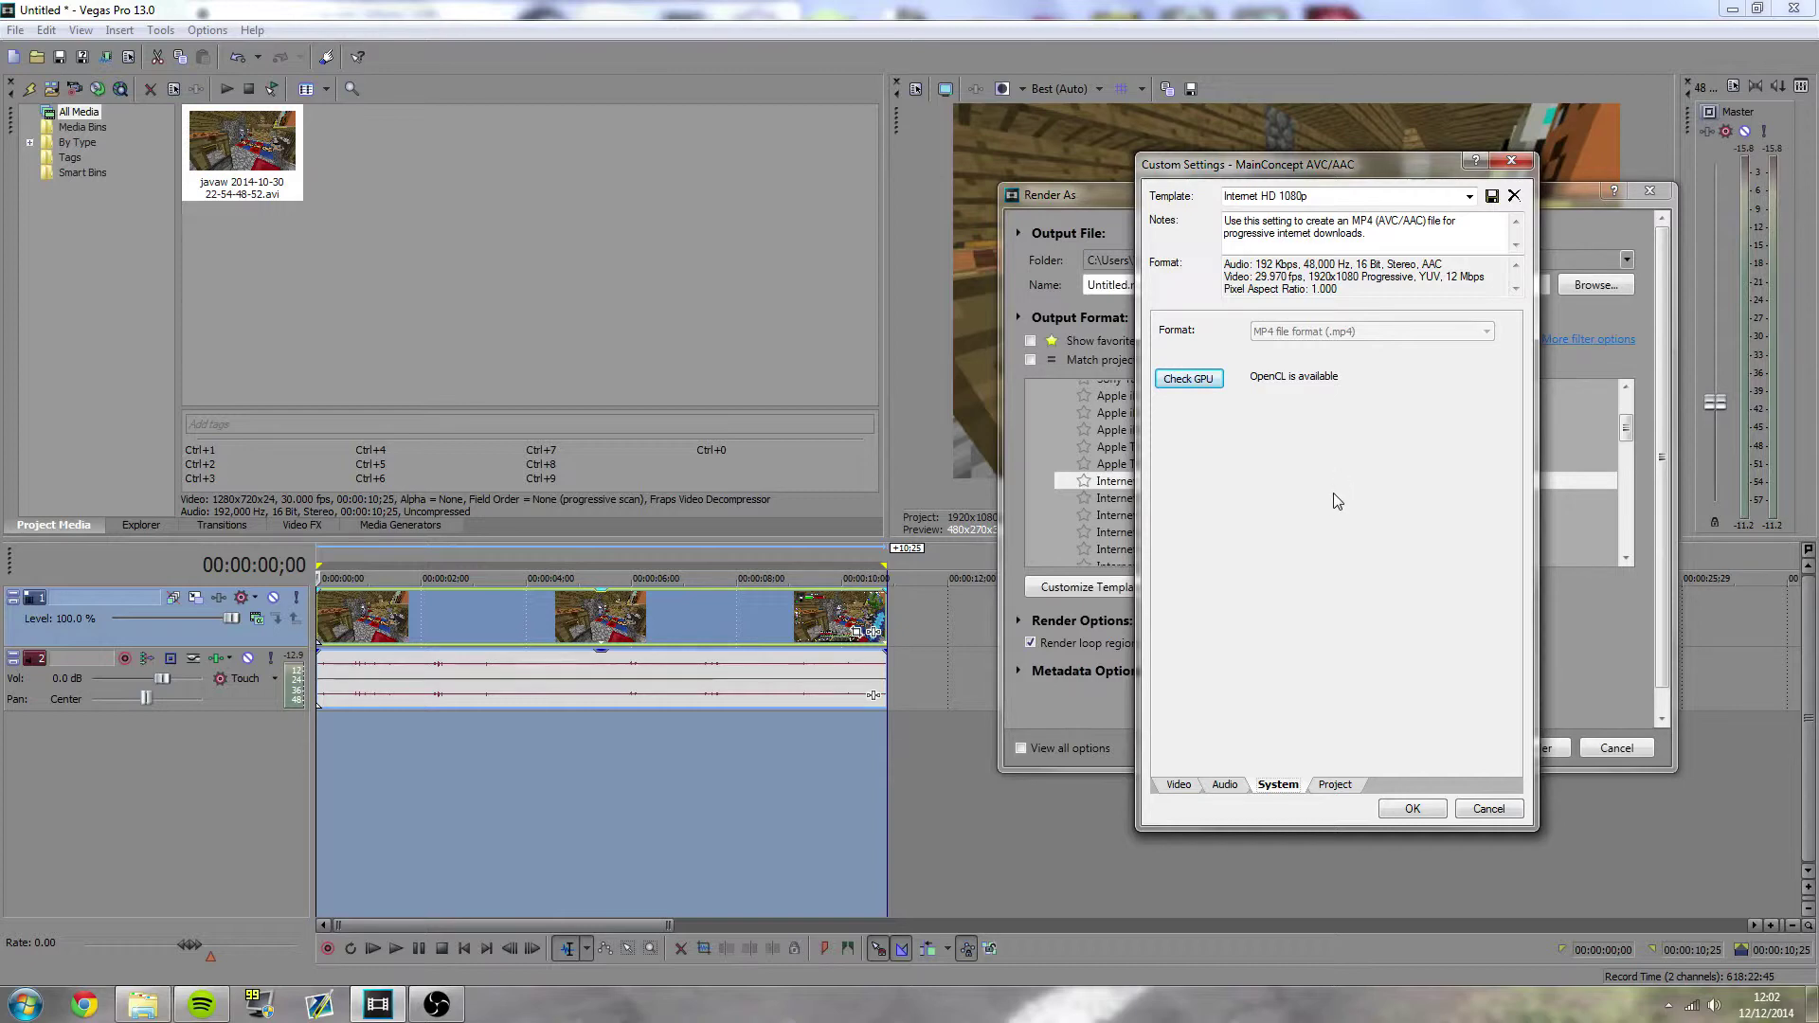
left_click(1179, 783)
left_click(1267, 721)
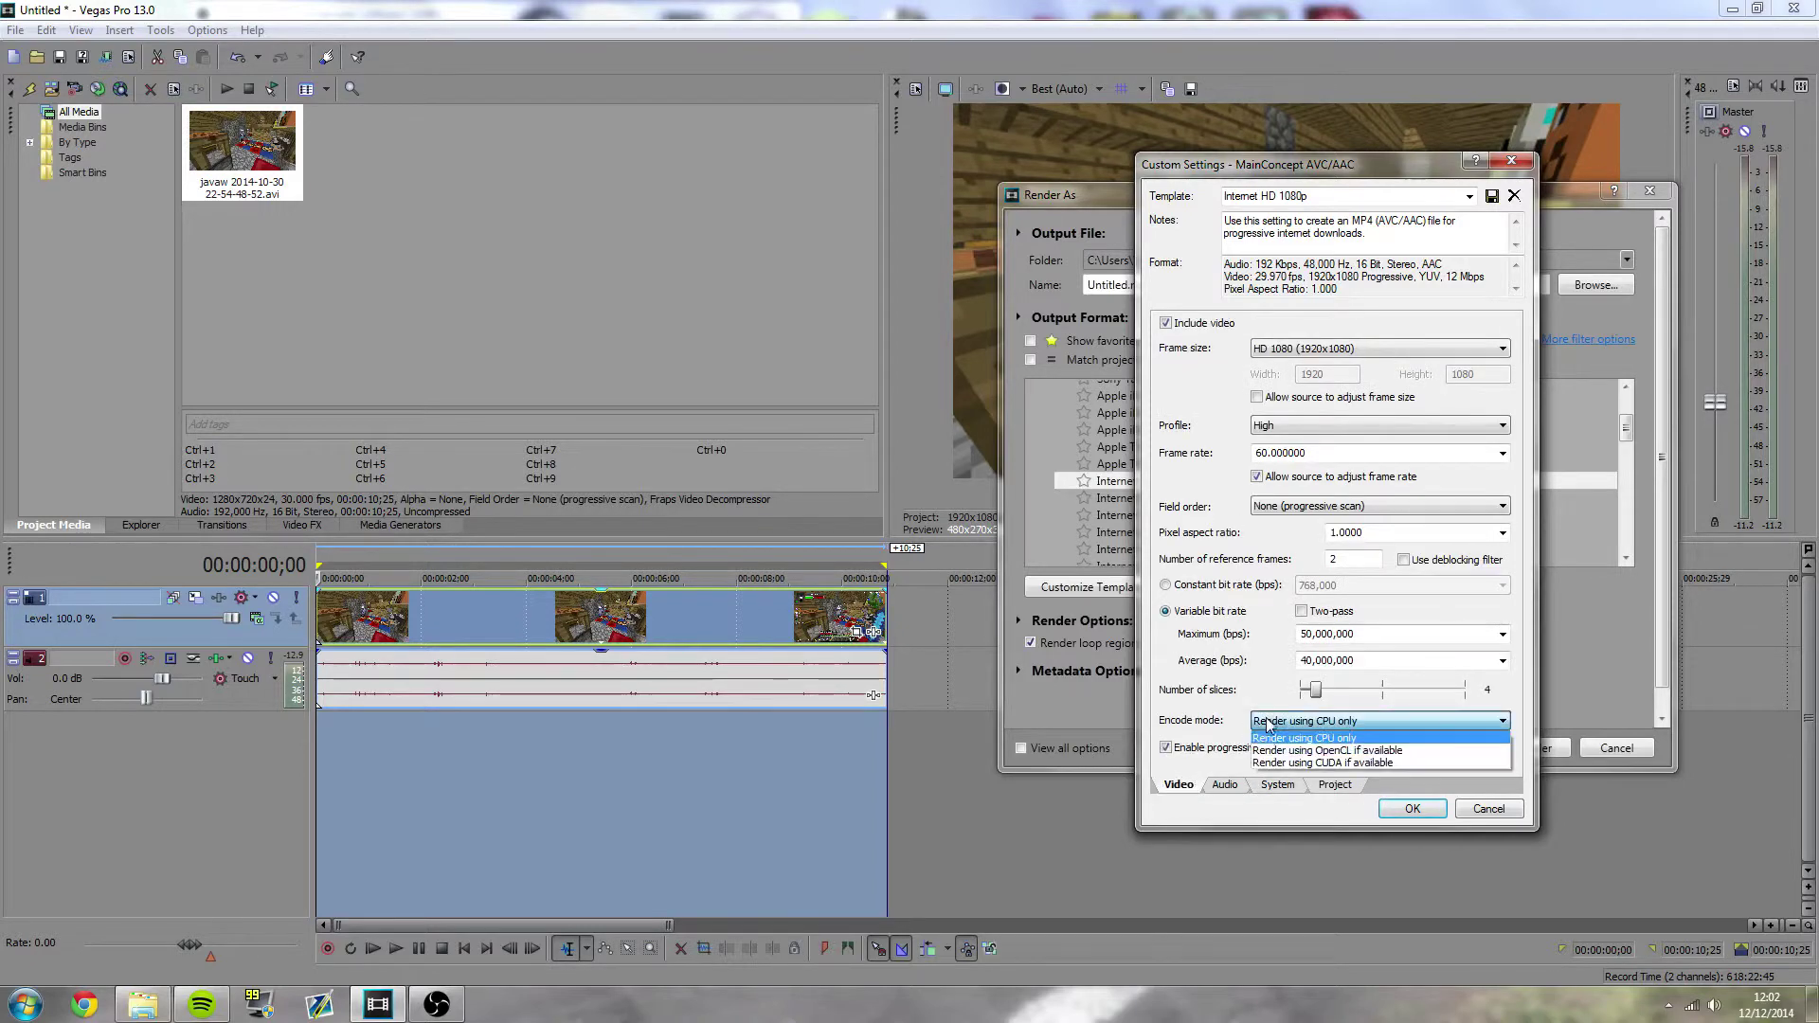
left_click(1265, 750)
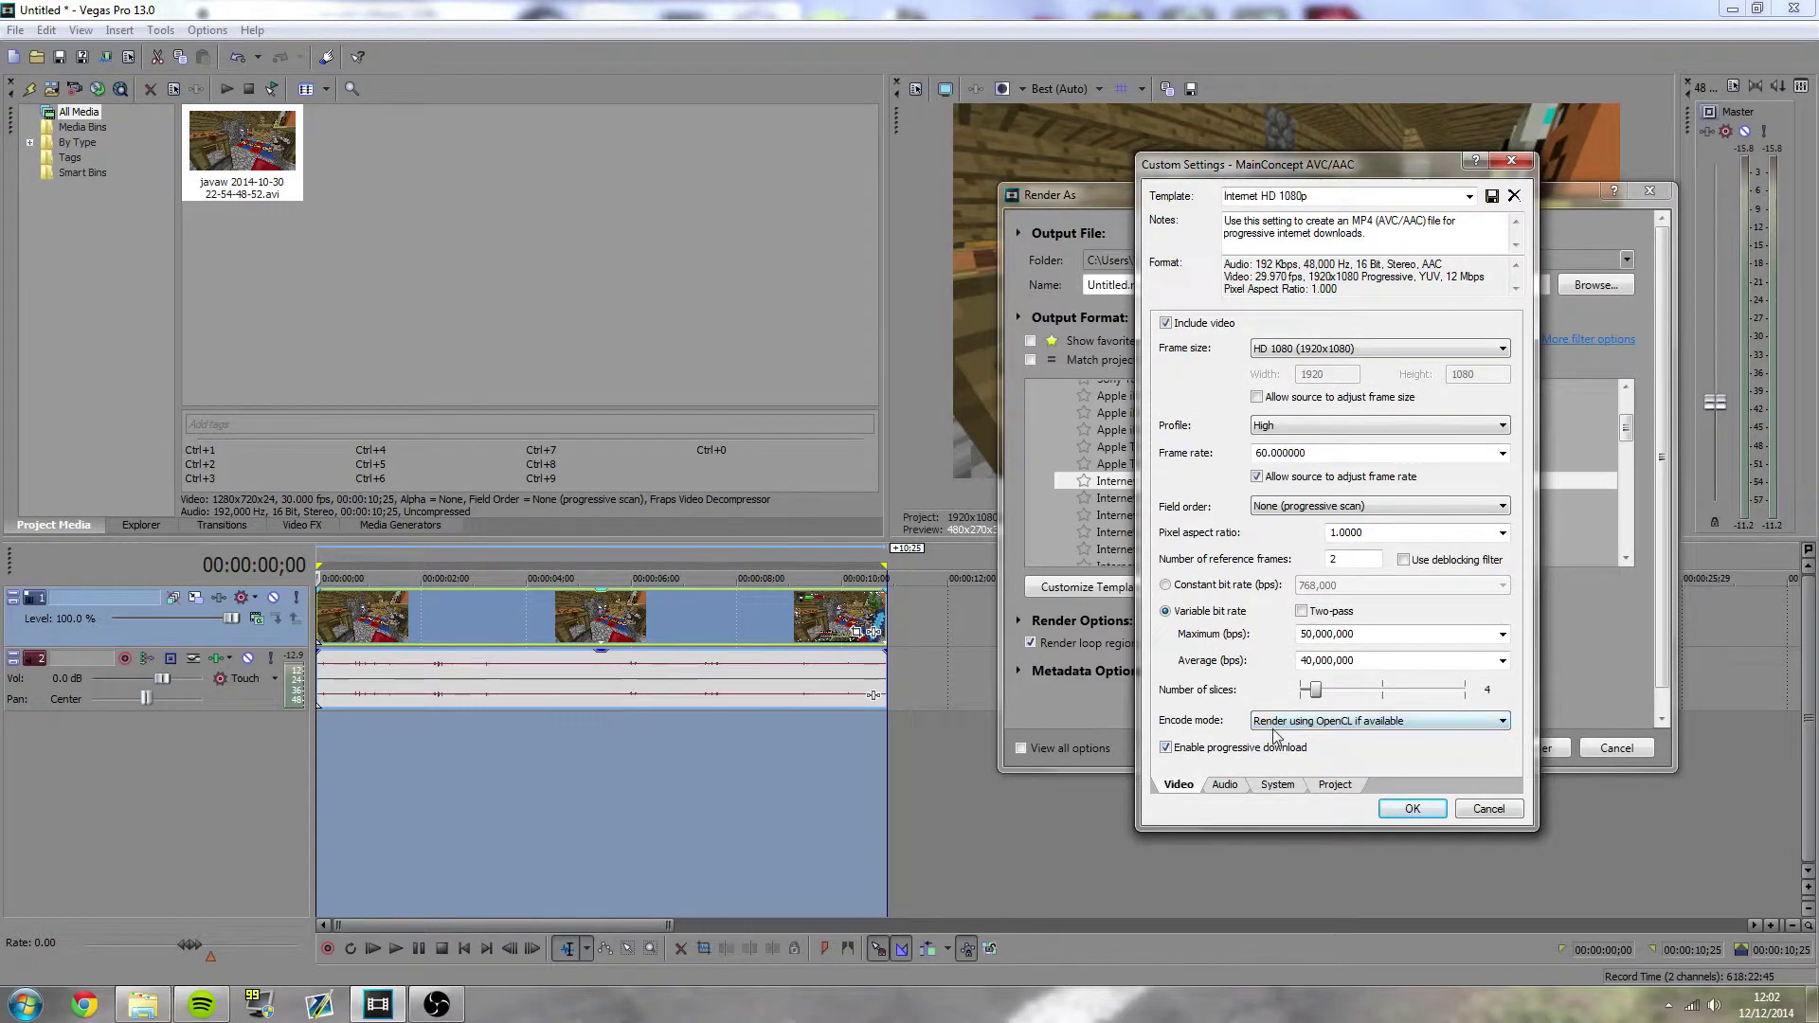
Review the audio and system settings, and set the video rendering quality to Best
left_click(1227, 785)
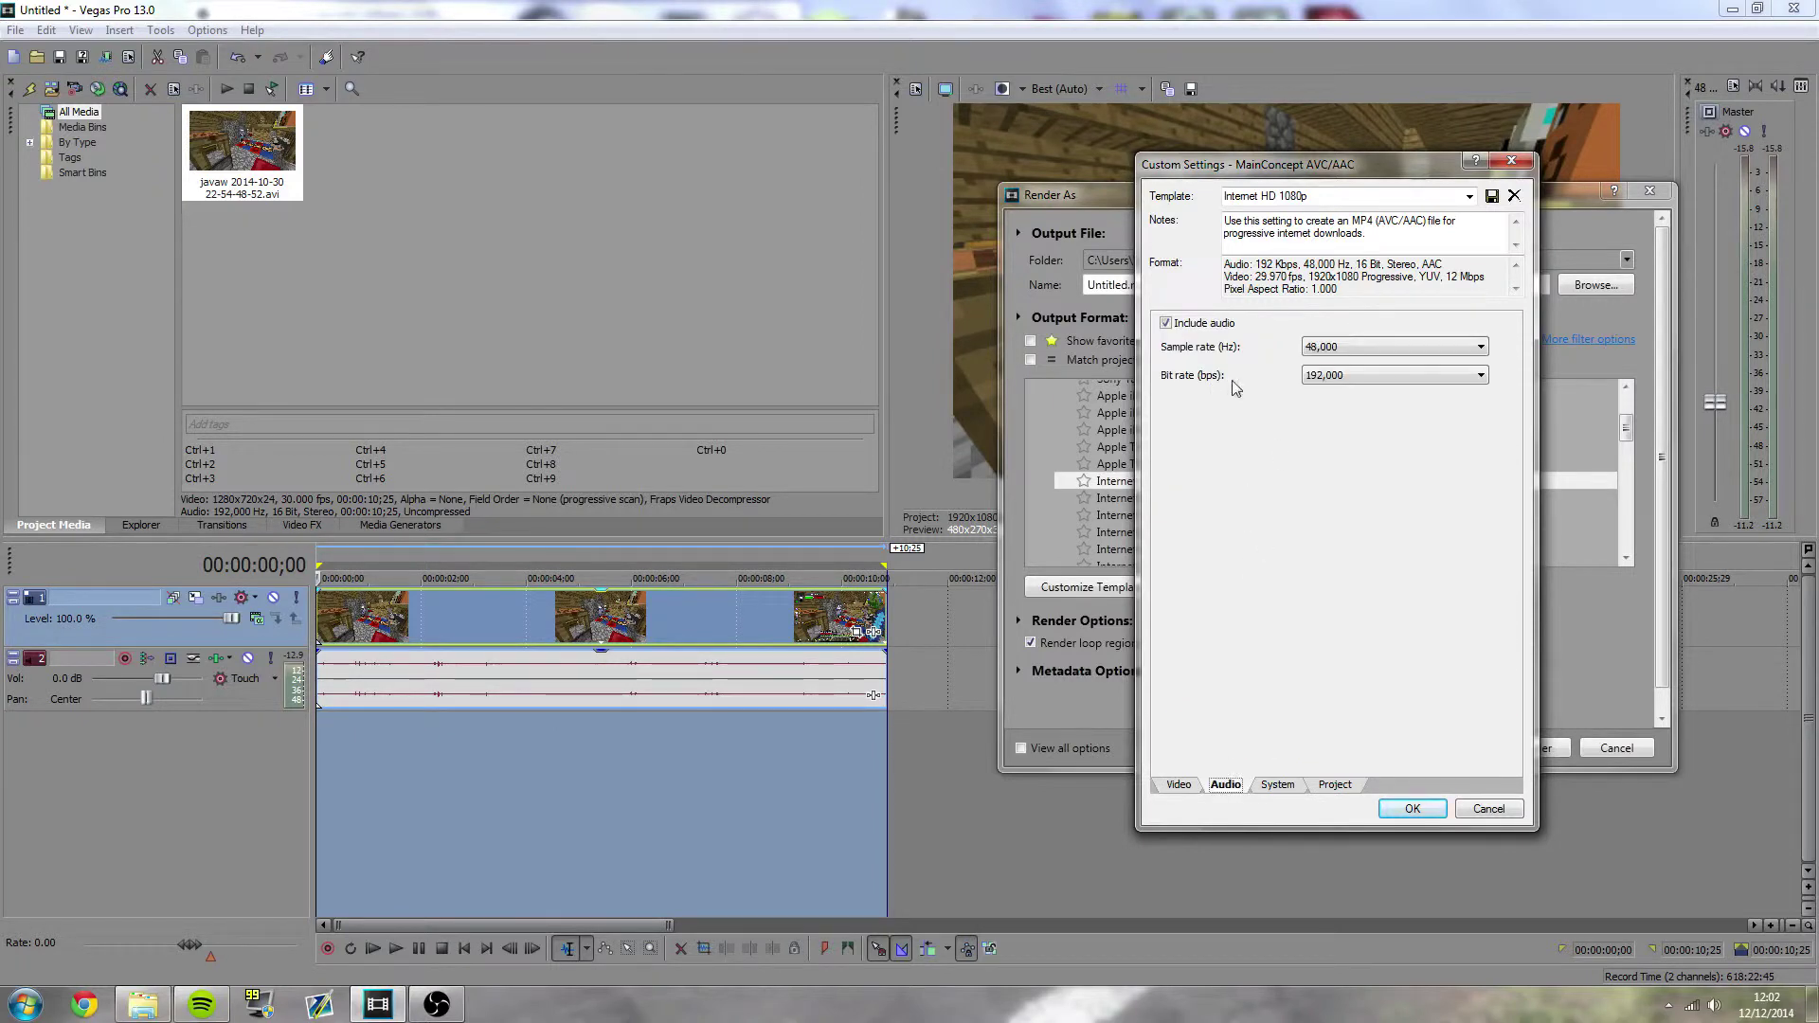
left_click(1275, 790)
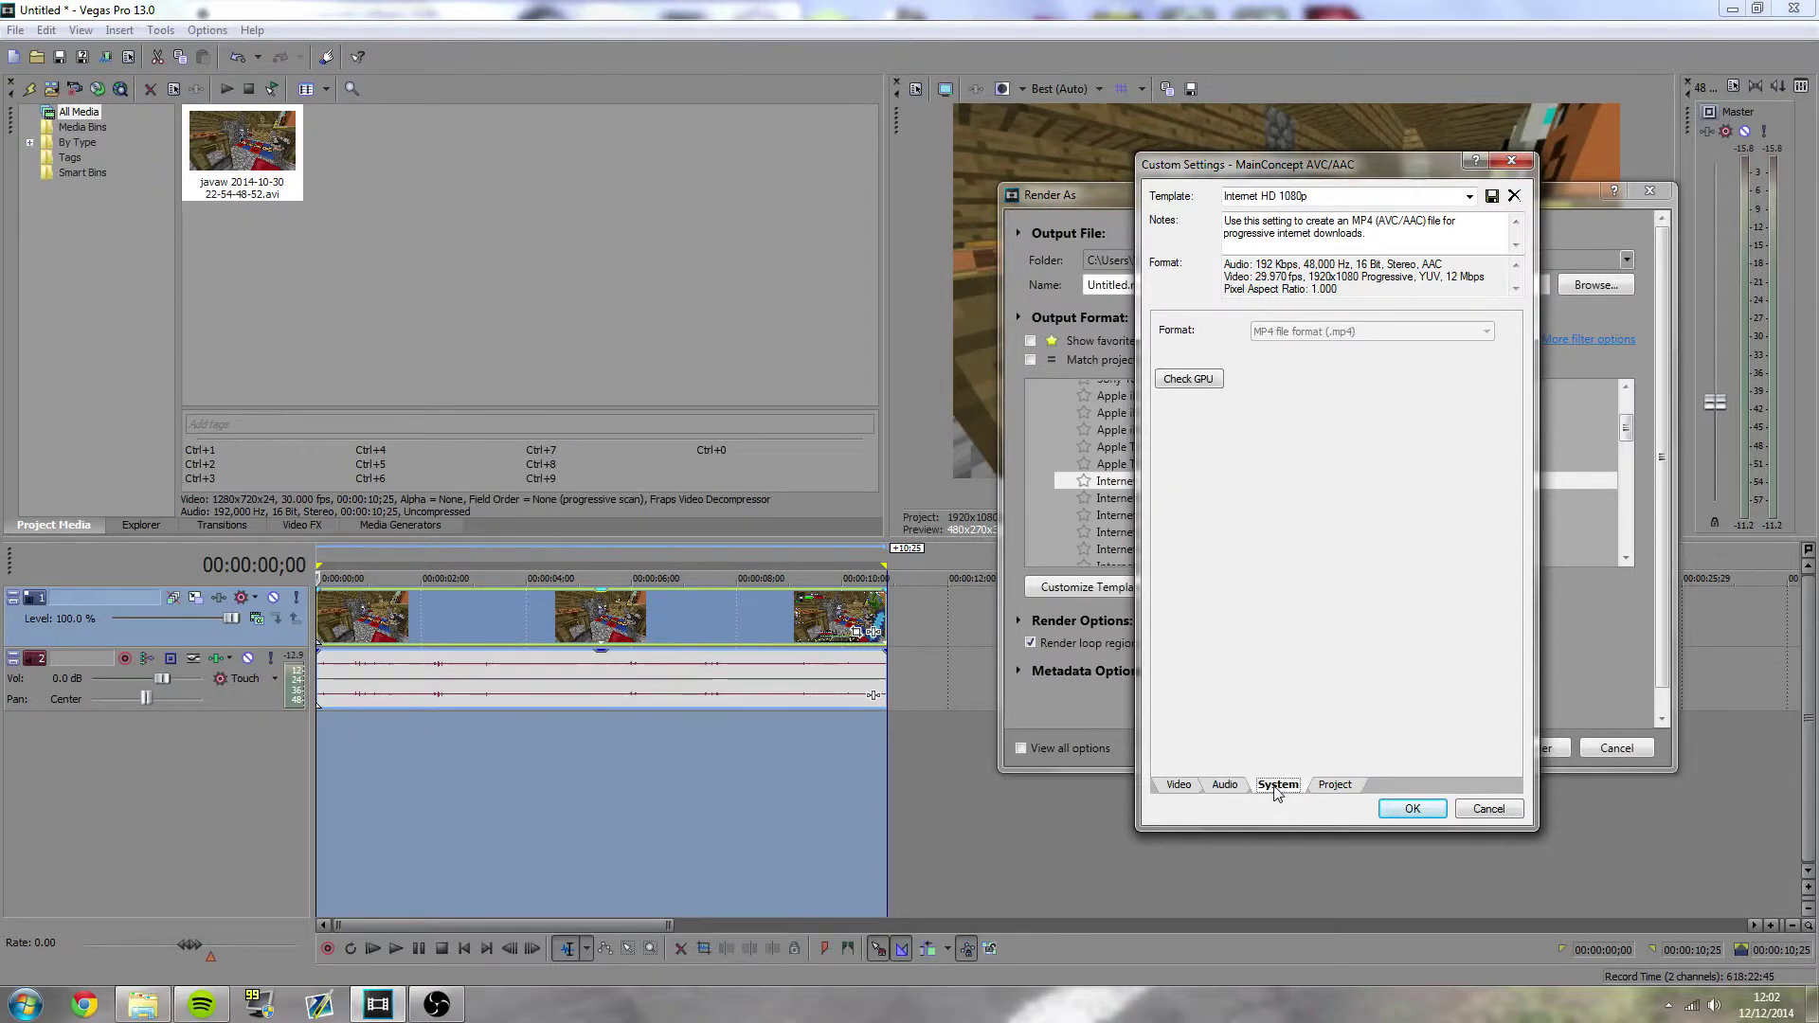
left_click(1328, 786)
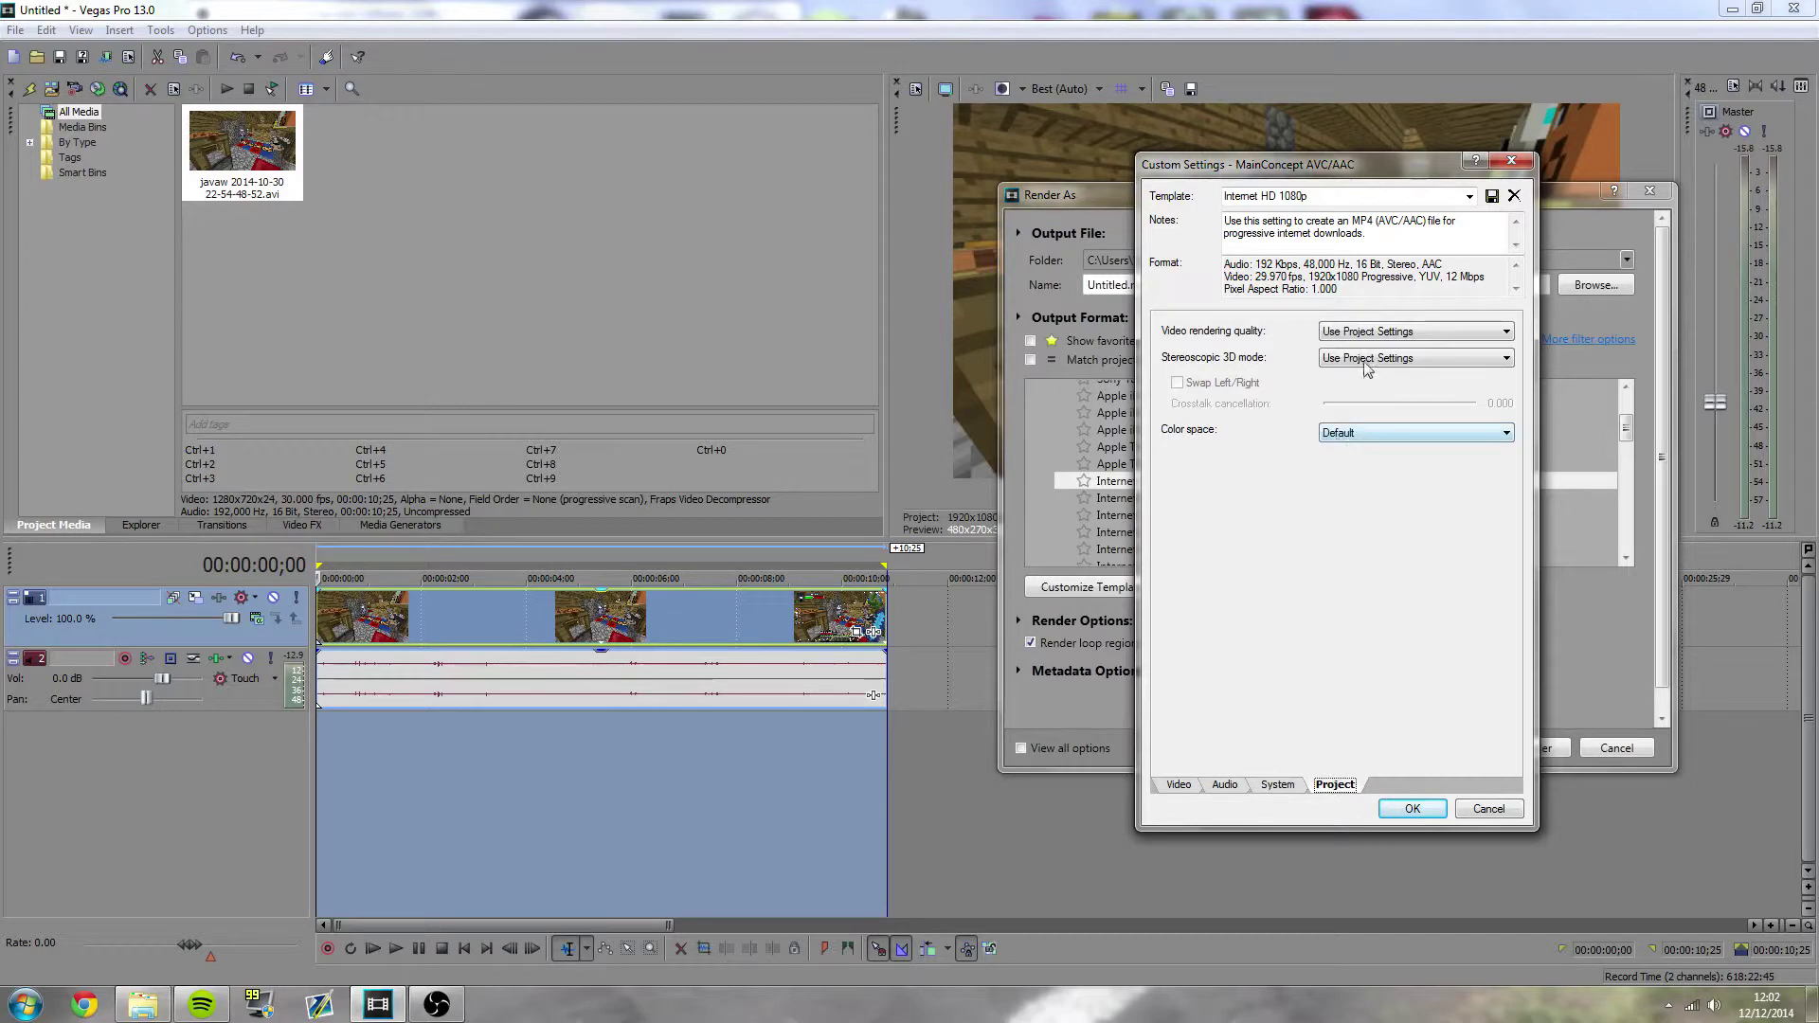
left_click(1368, 337)
left_click(1356, 397)
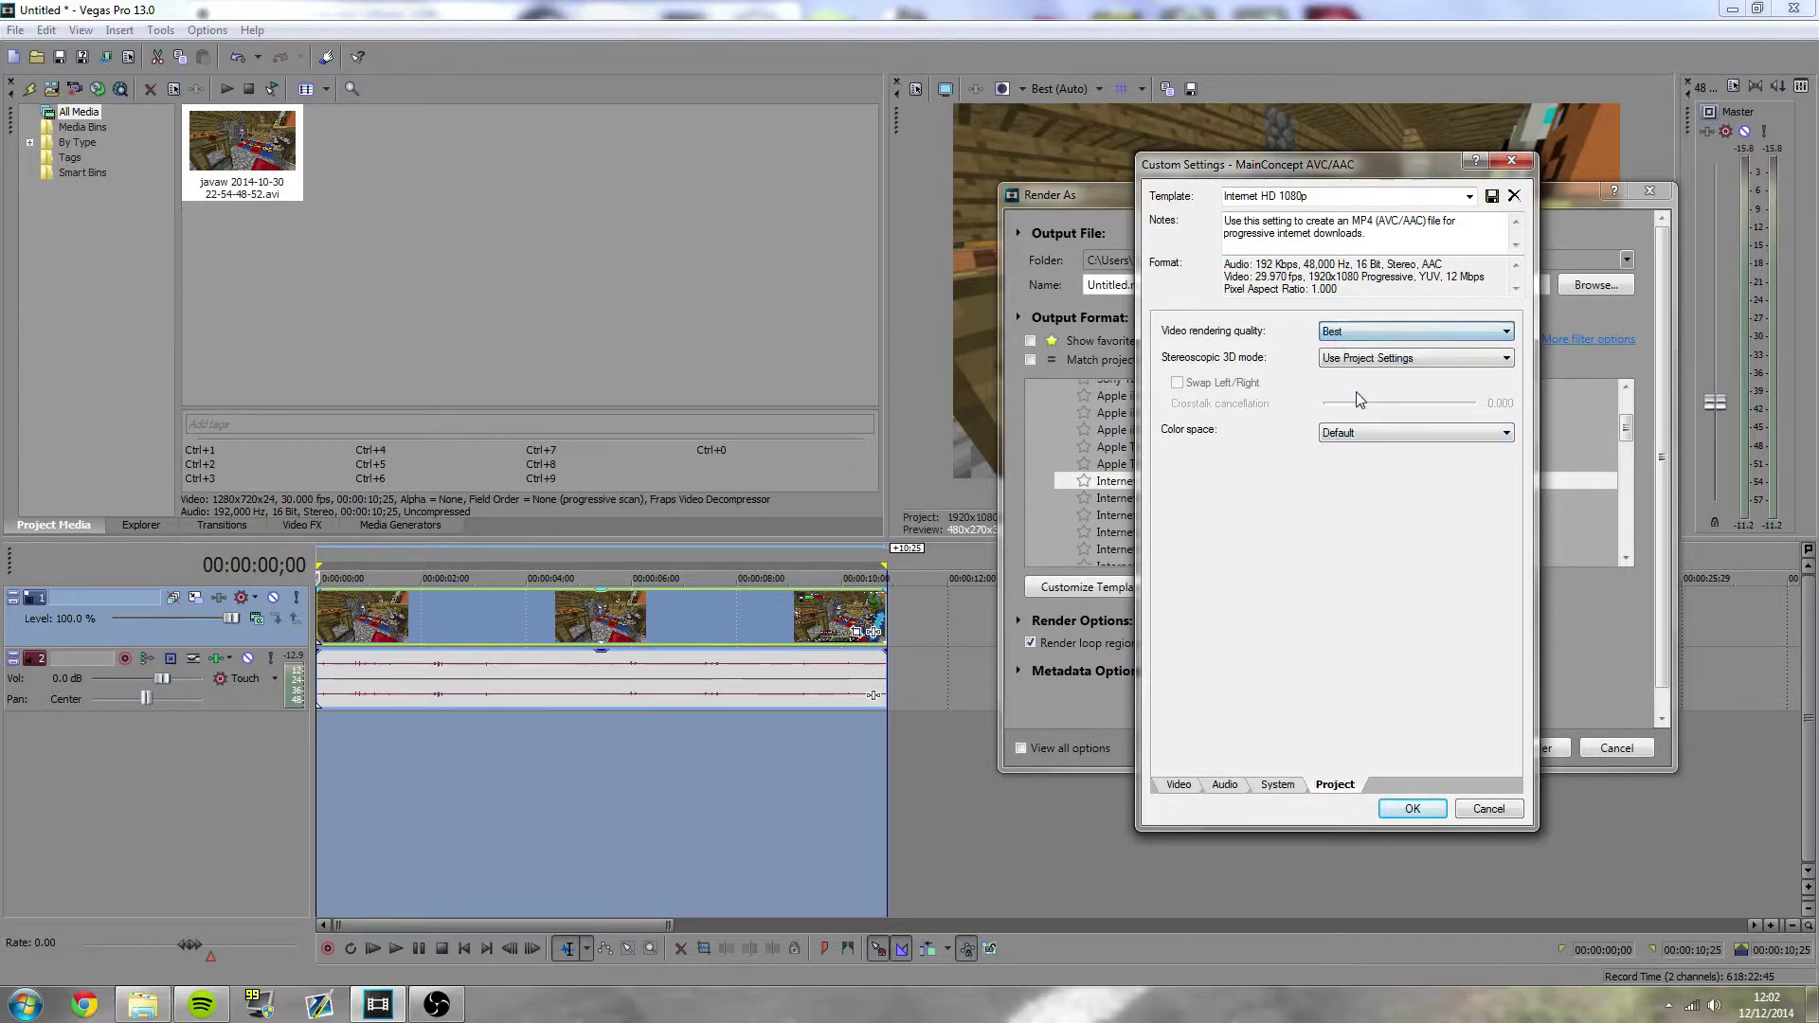
left_click(1341, 439)
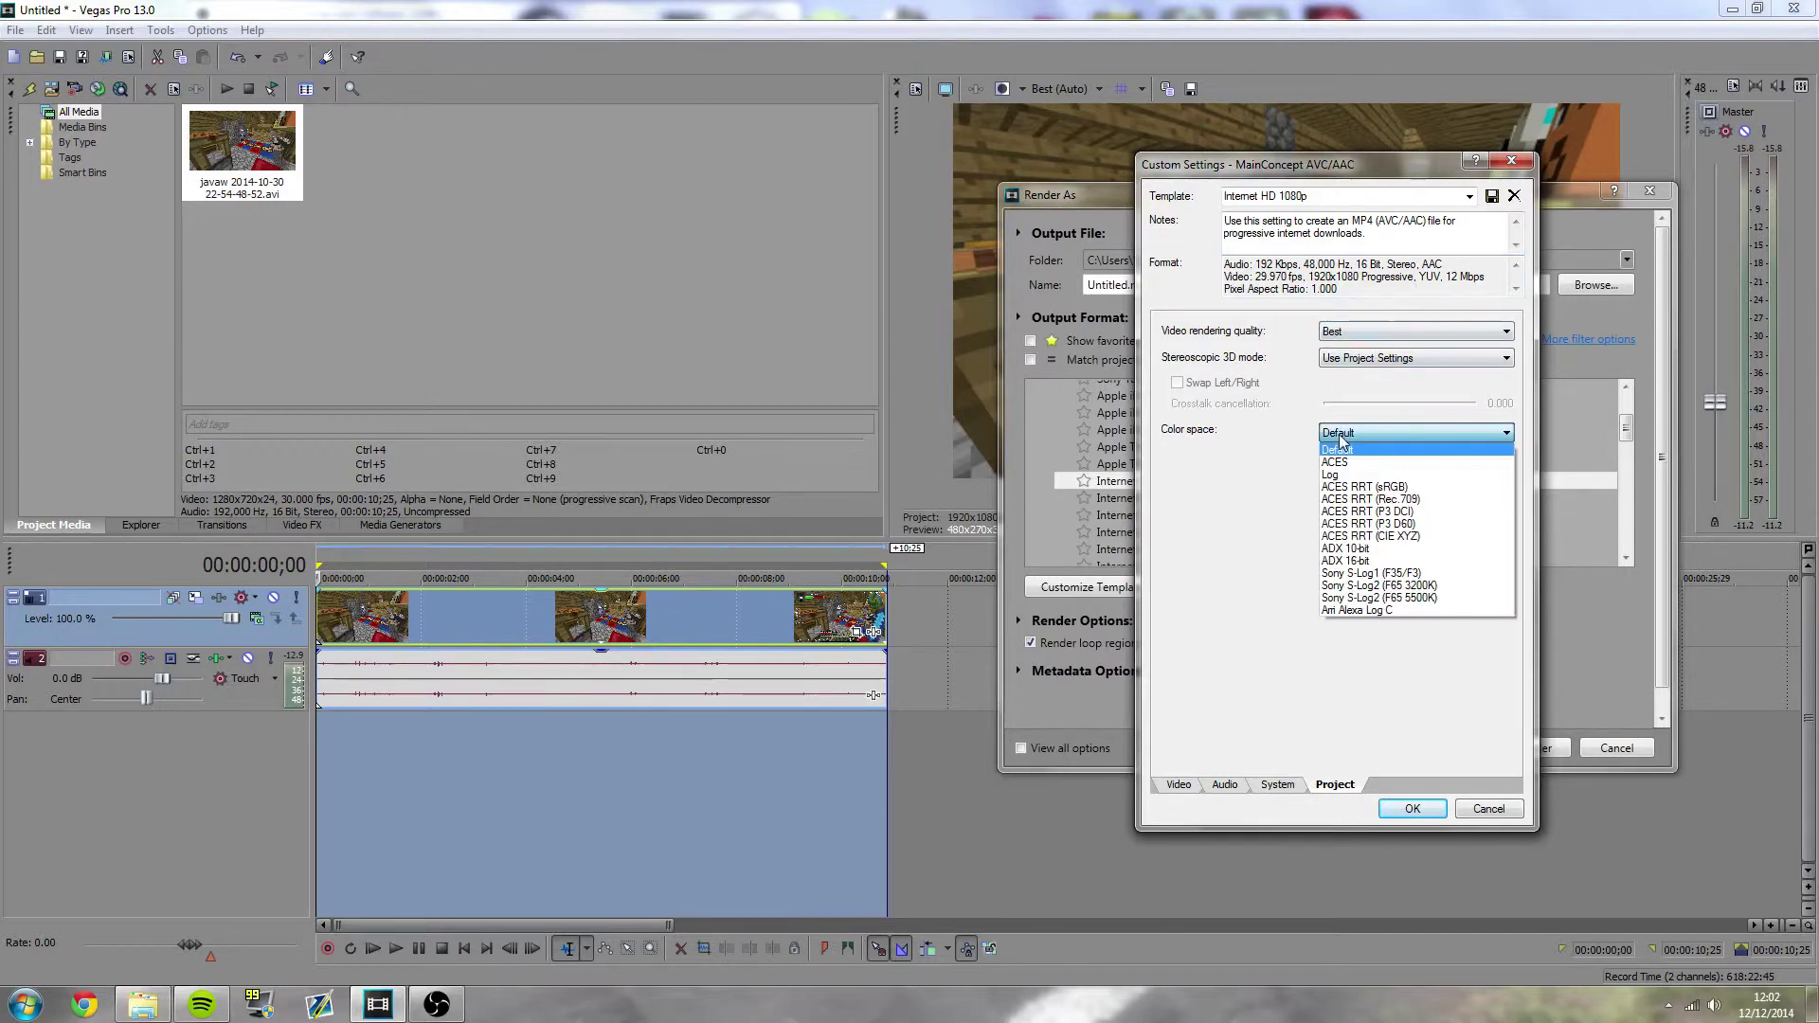
left_click(1341, 435)
Name the template Minecraft, cancel overwriting the existing template of that name, and accept the custom settings
left_click(1178, 784)
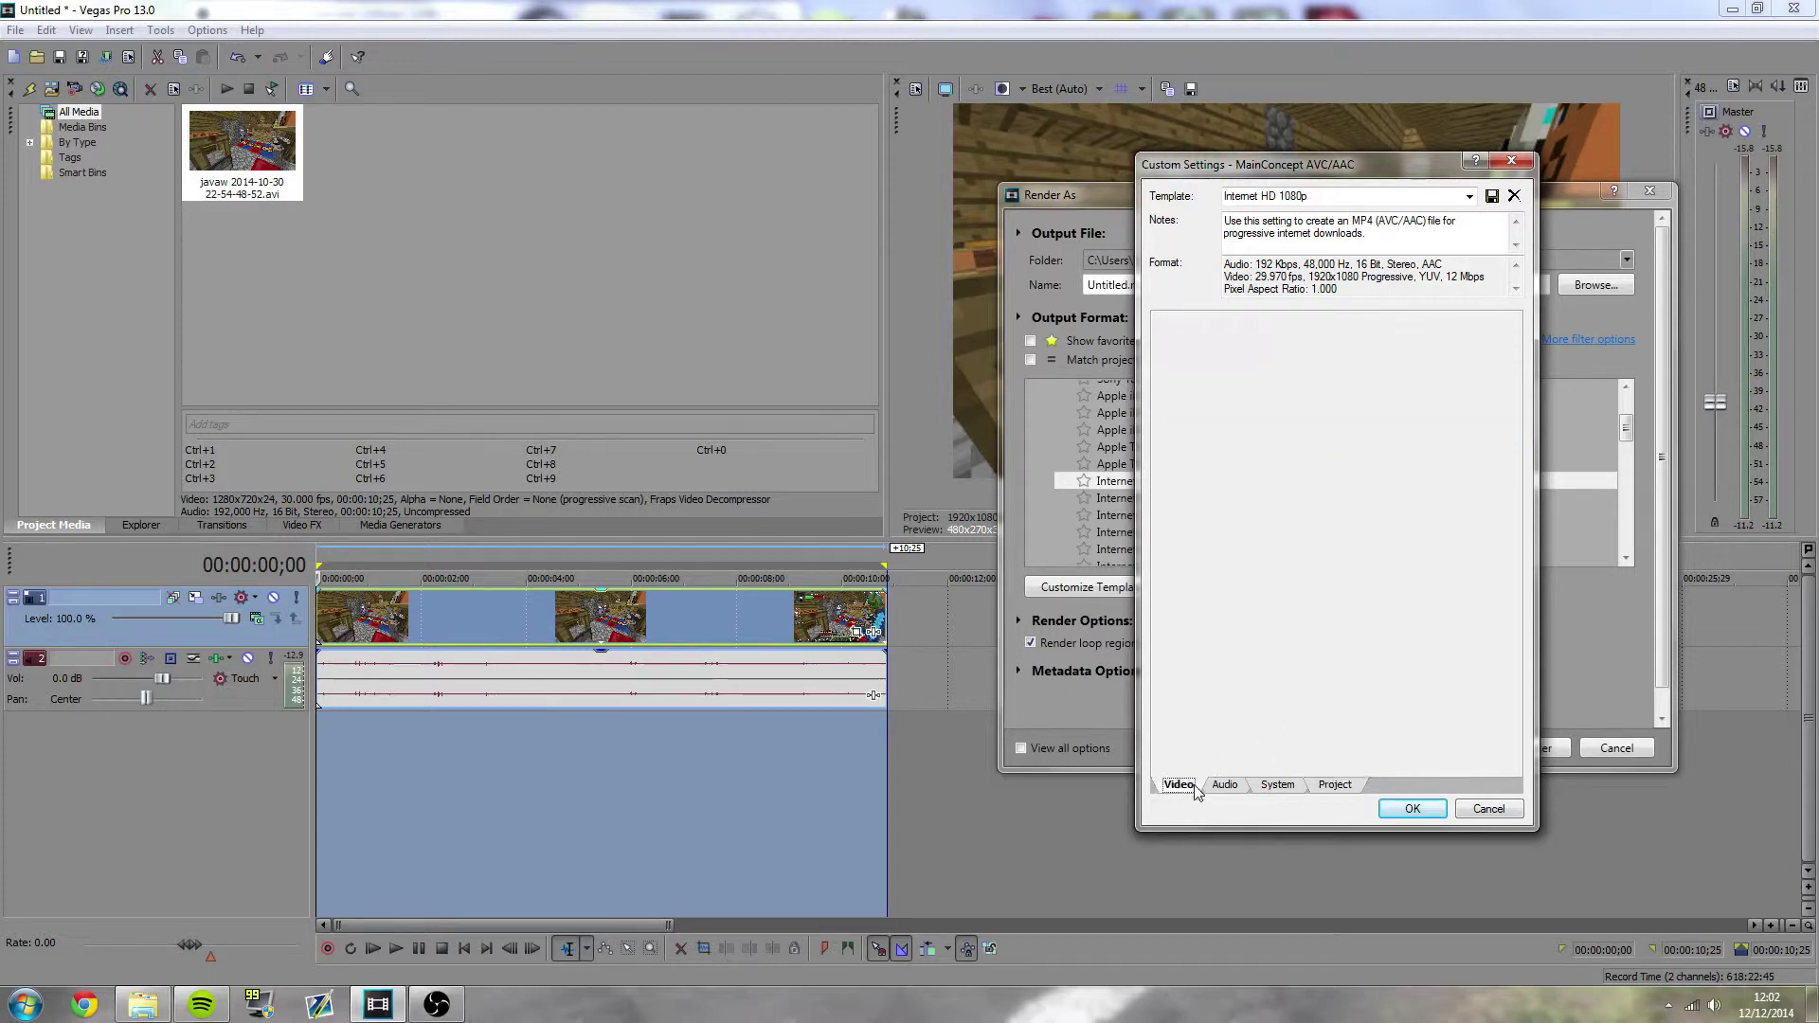
key("Tab")
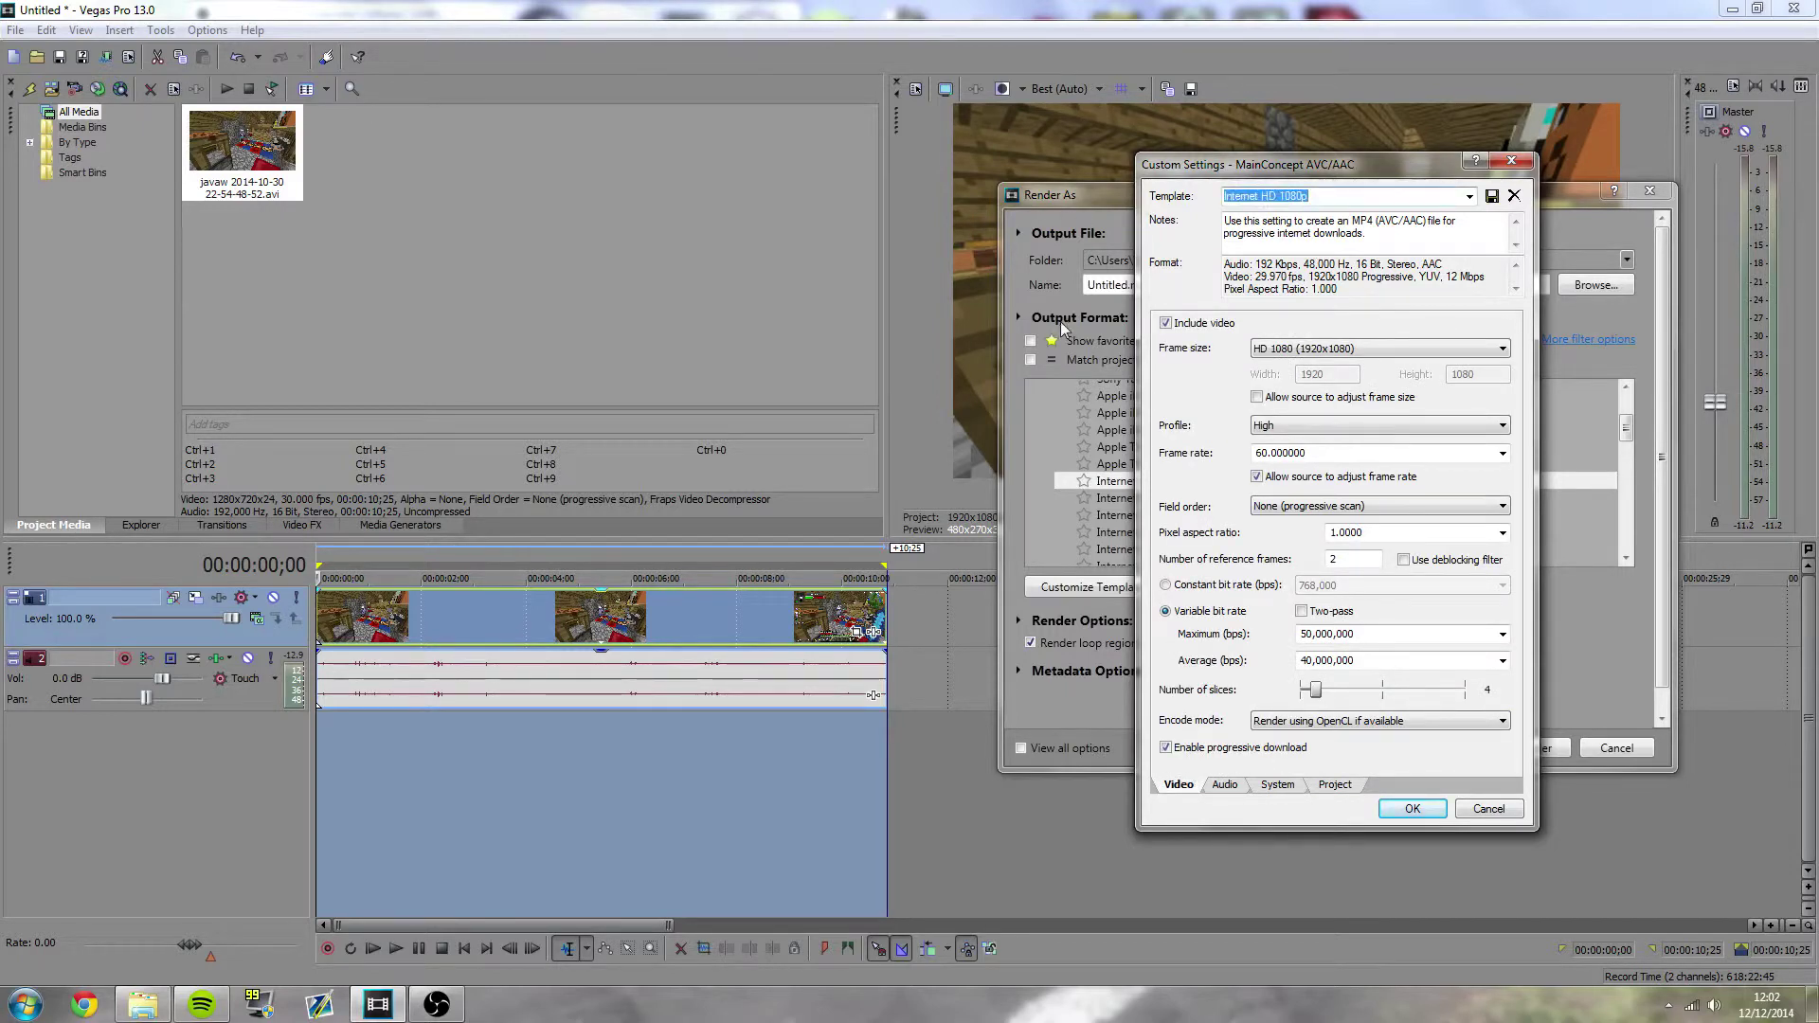
type("Minecraft")
left_click(1491, 196)
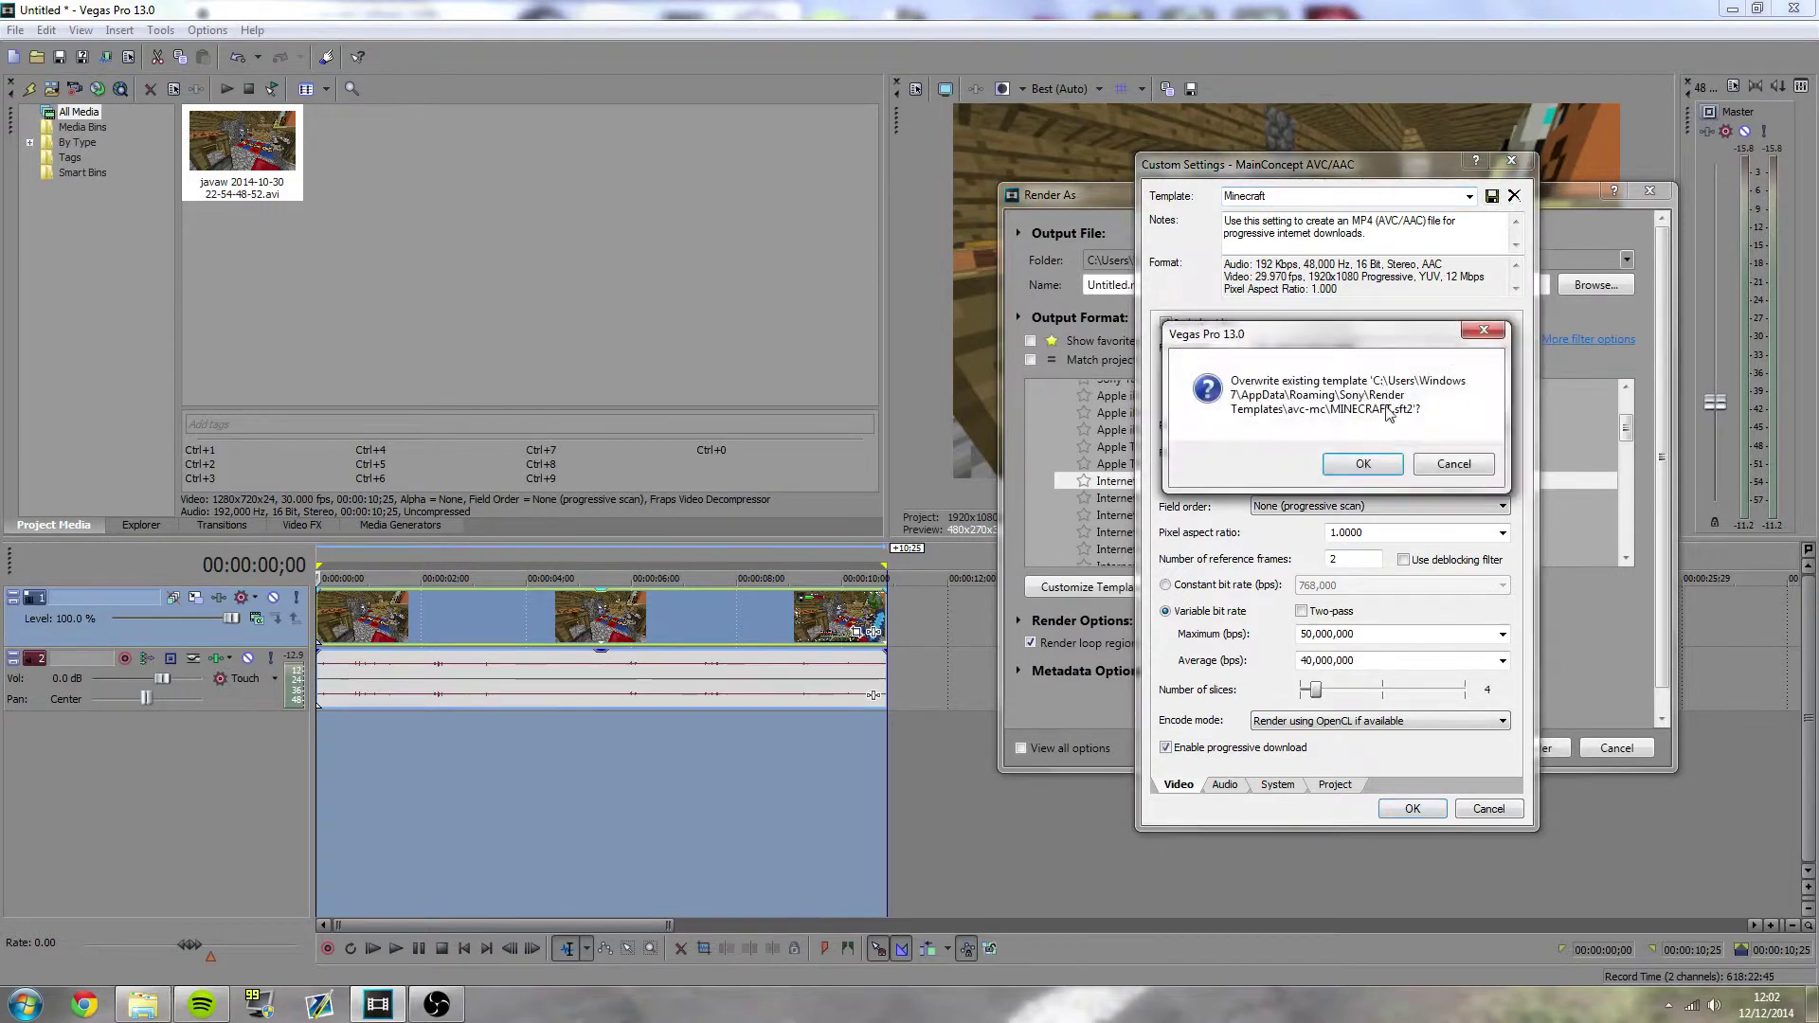
left_click(1437, 461)
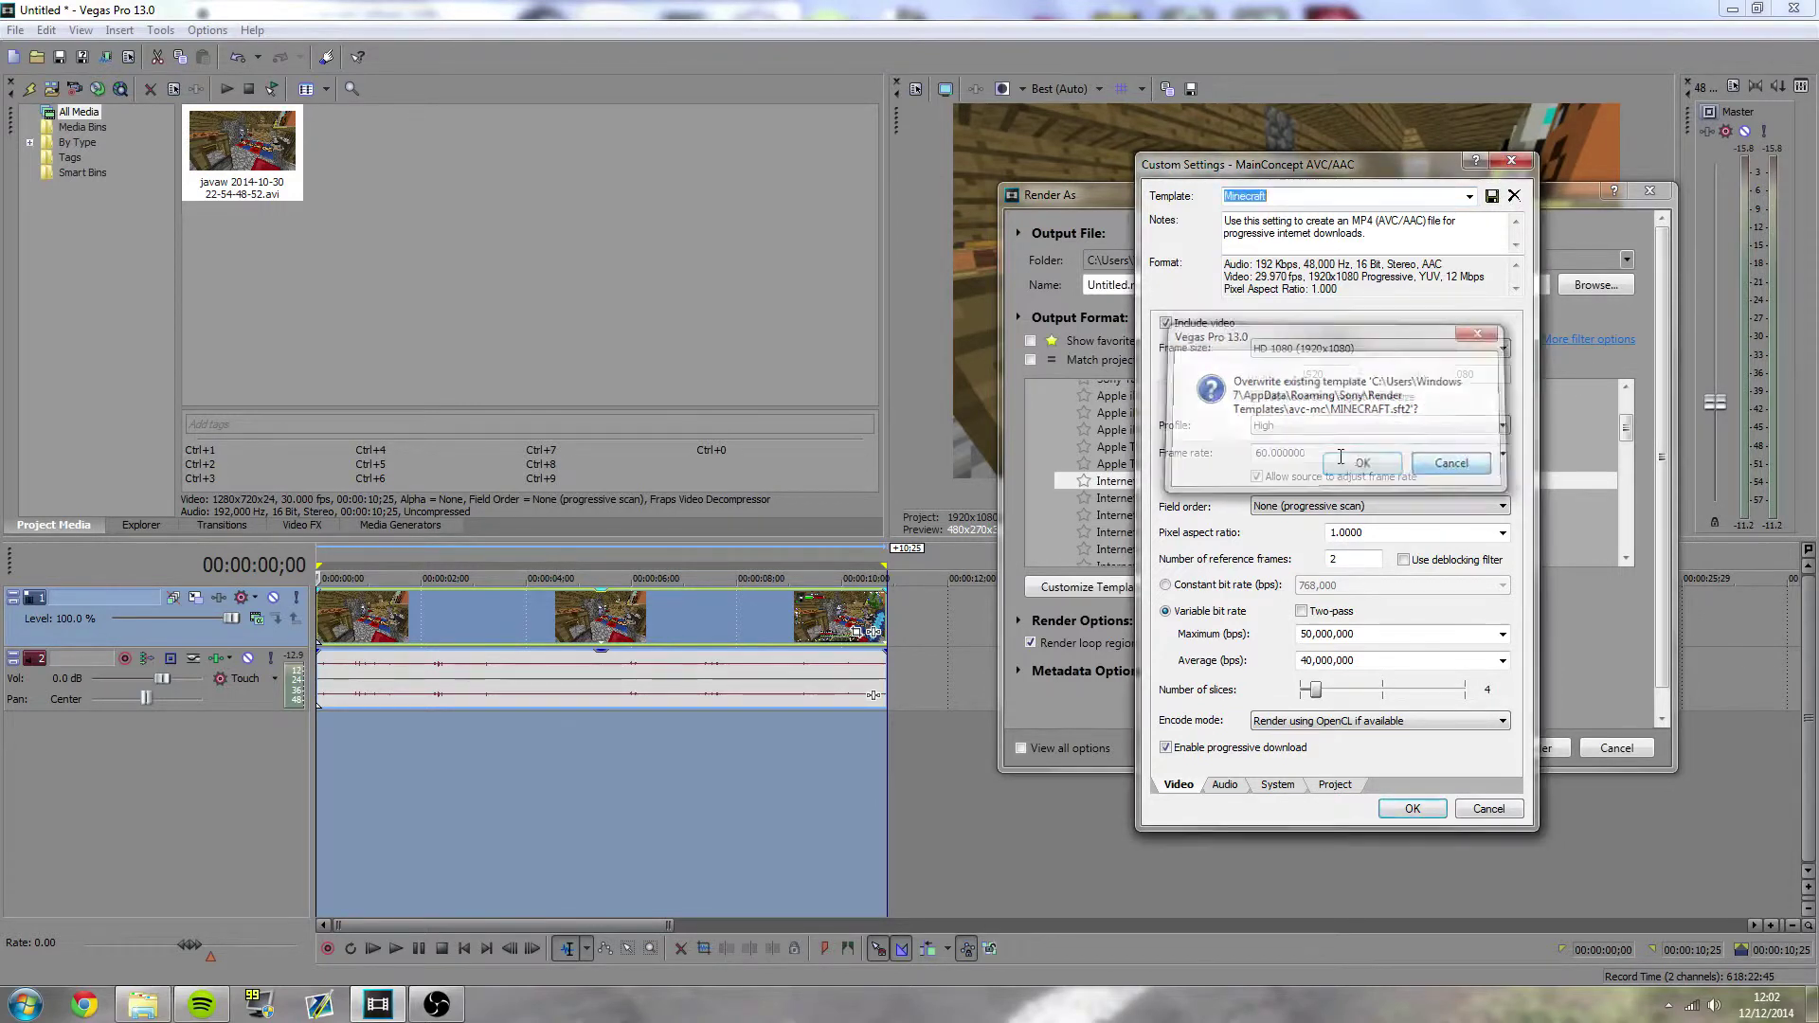
left_click(1406, 808)
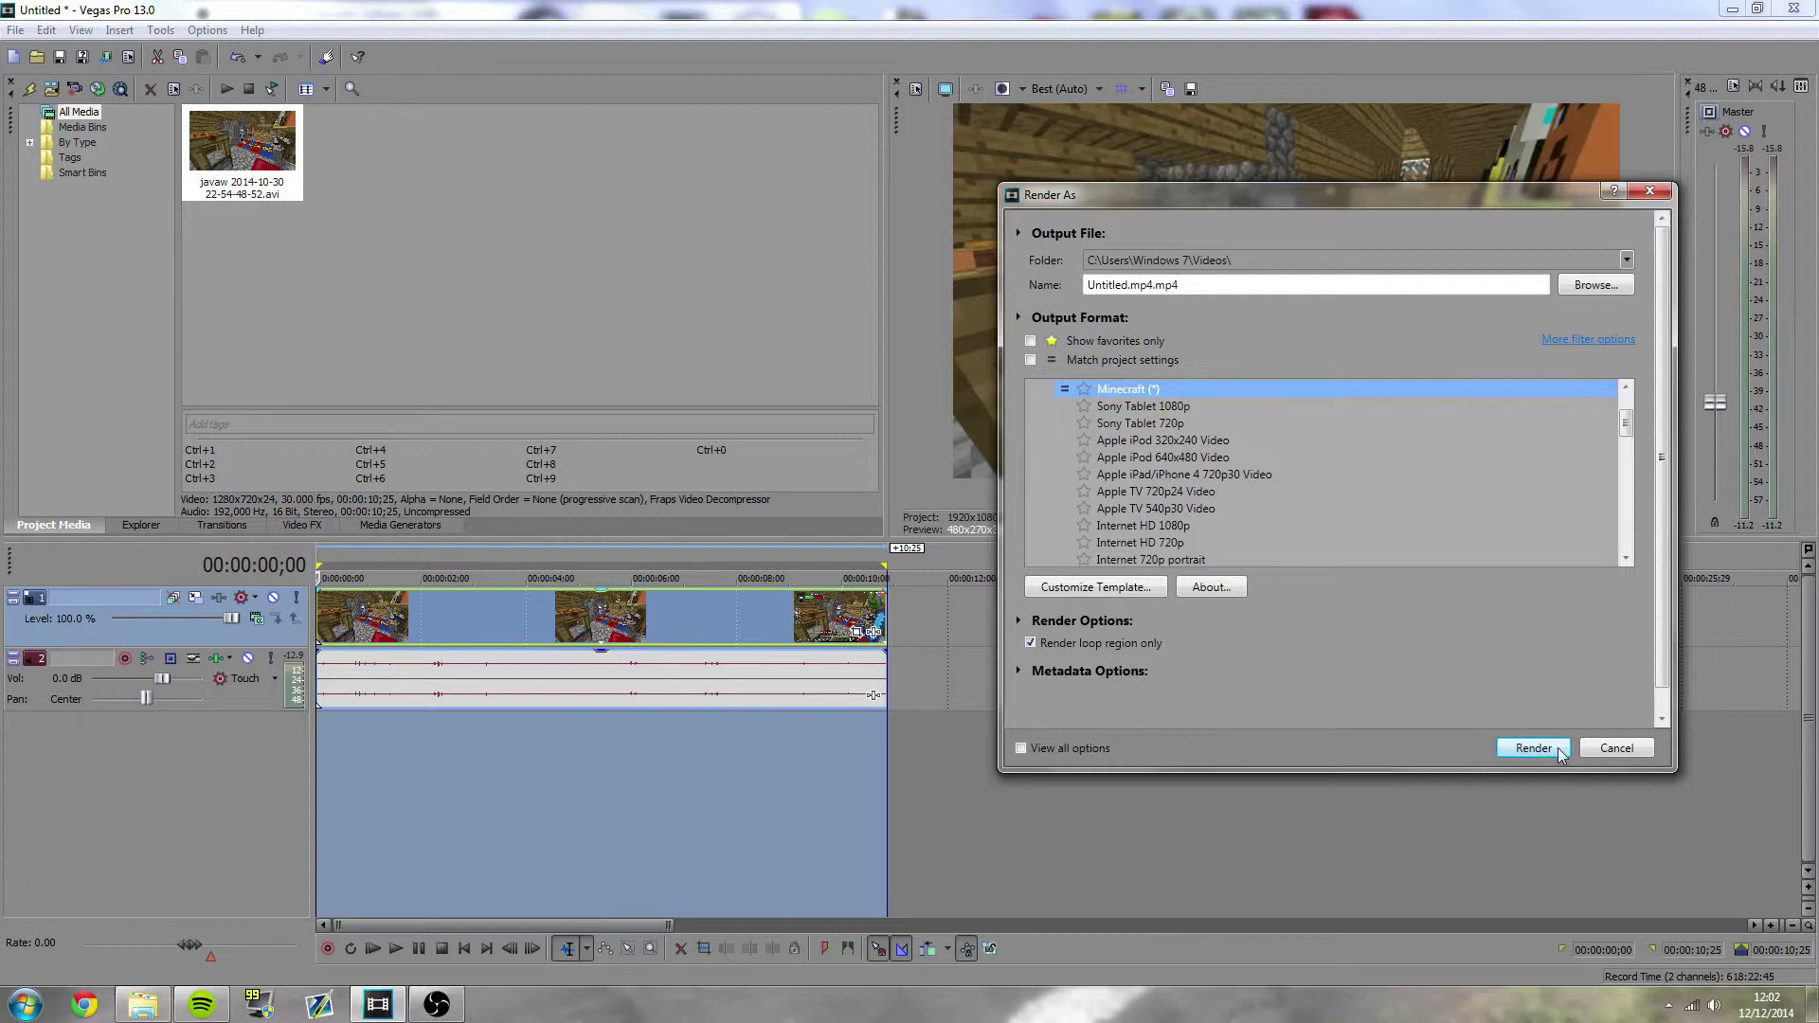
Choose the 8 Mbps HD 1080-30p Video template under Windows Media Video V11 and open its custom settings
left_click_drag(1628, 440, 1640, 533)
scroll(1215, 479, "down", 3)
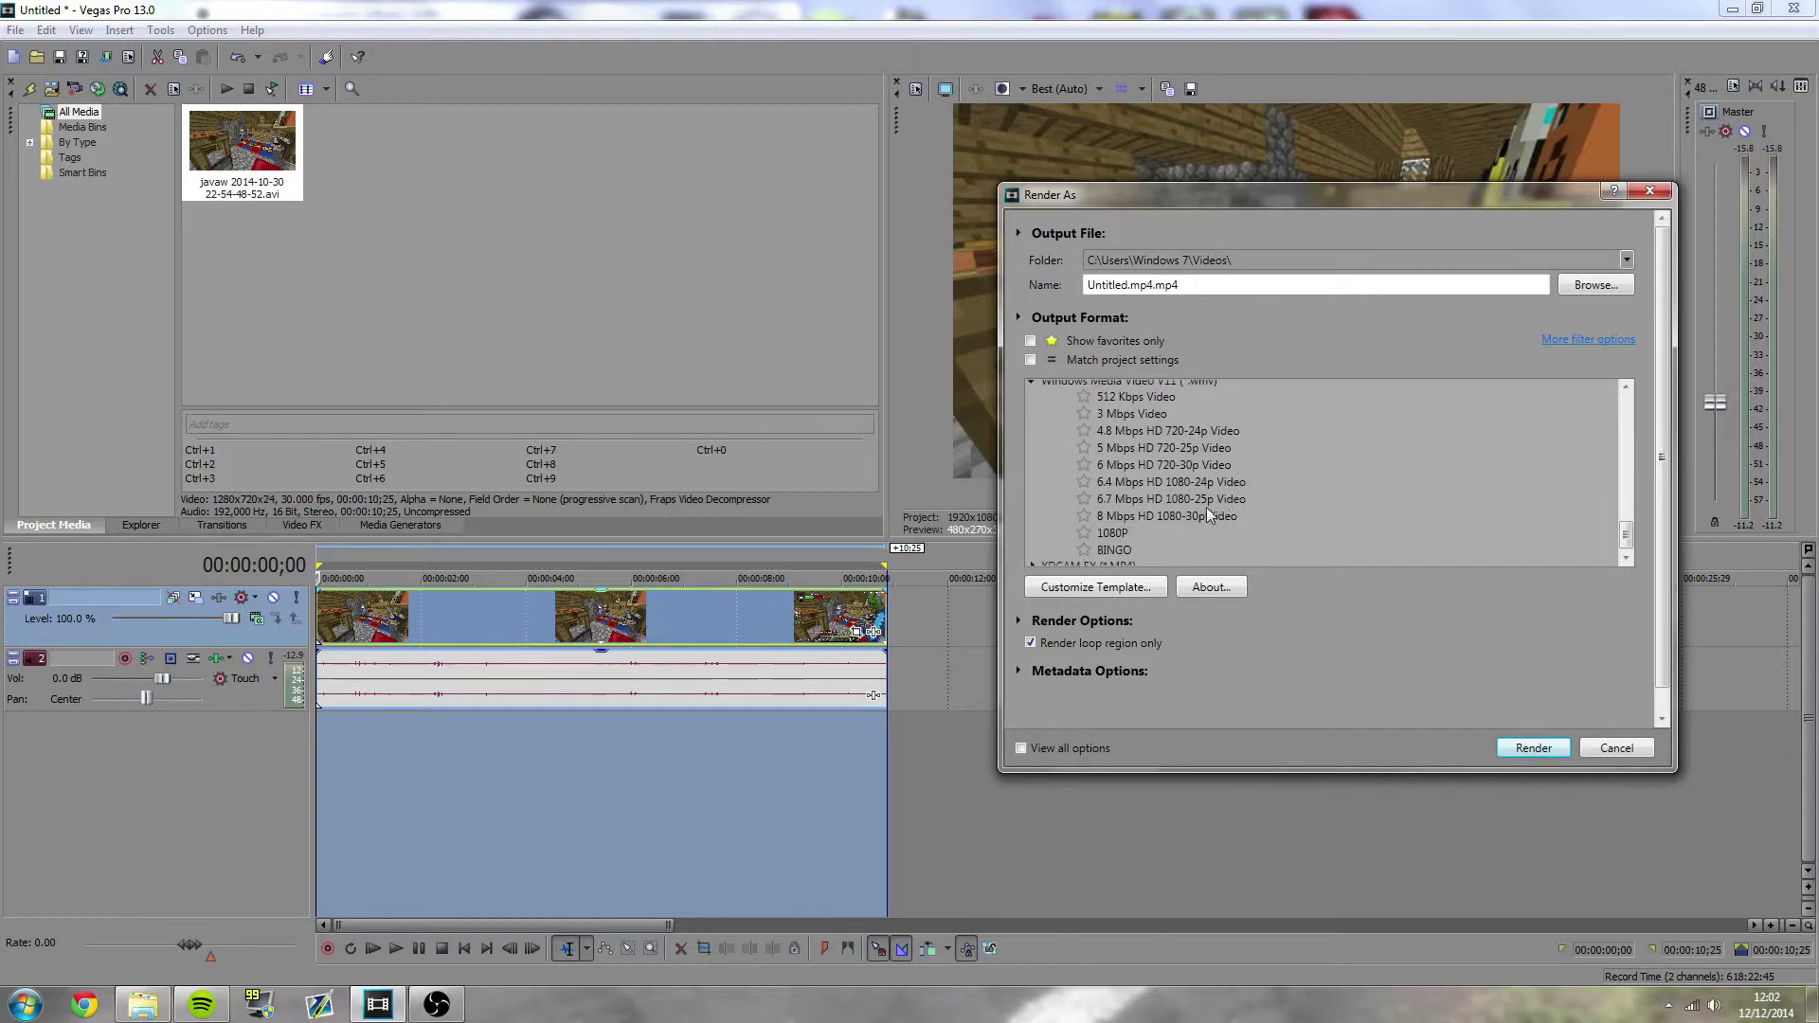
left_click(1213, 516)
left_click(1201, 466)
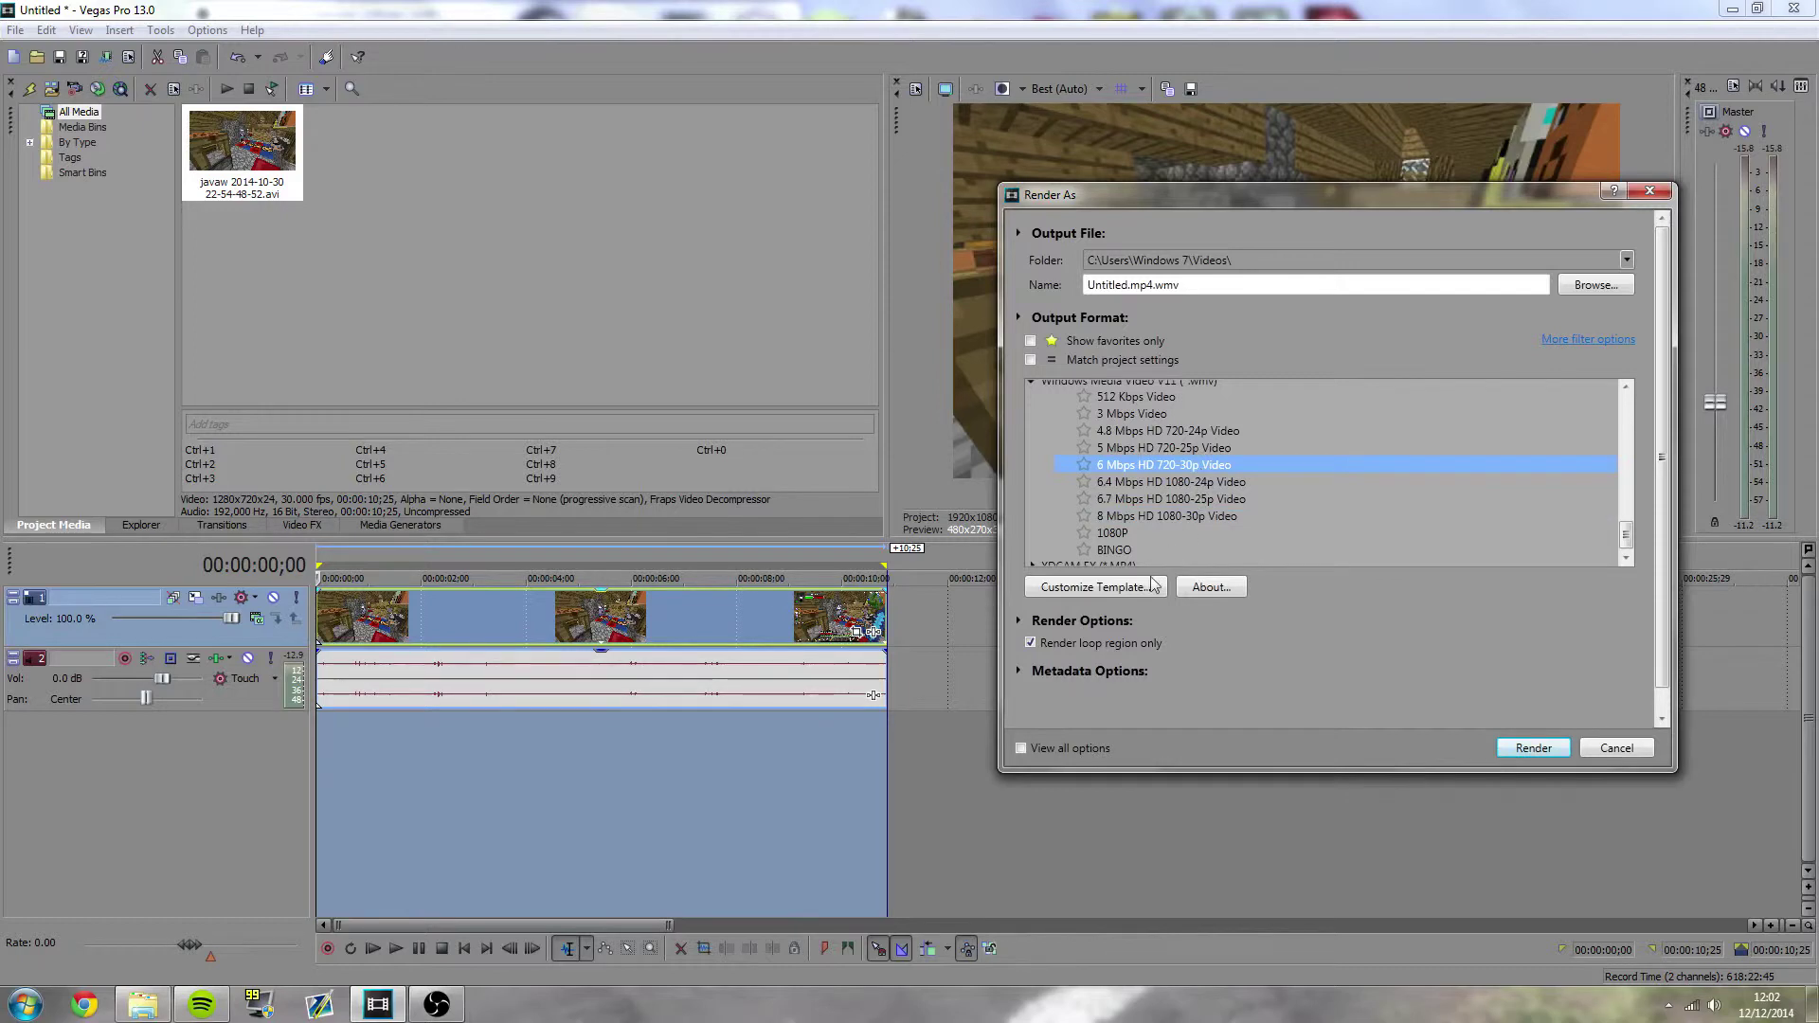
left_click(1147, 517)
left_click(1128, 584)
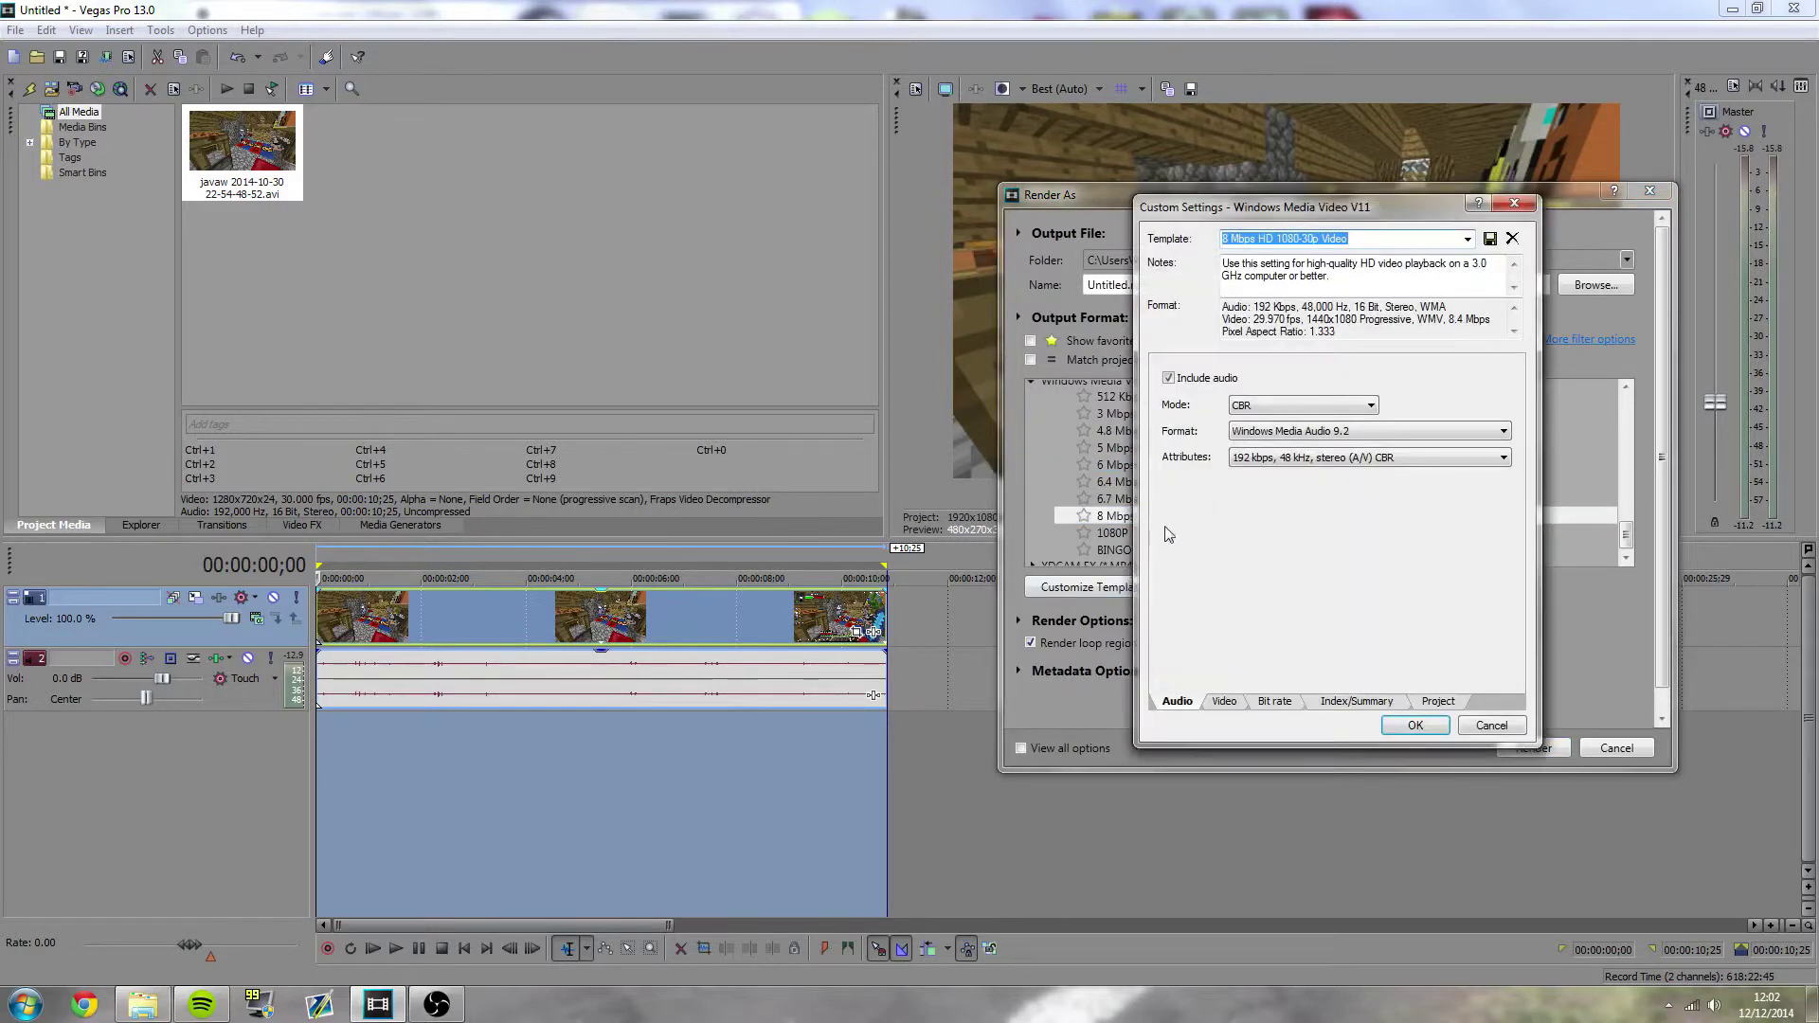
Set the WMV template's audio mode to Quality VBR with the Windows Media Audio 9.2 format
left_click(1241, 406)
left_click(1255, 434)
left_click(1255, 432)
left_click(1260, 445)
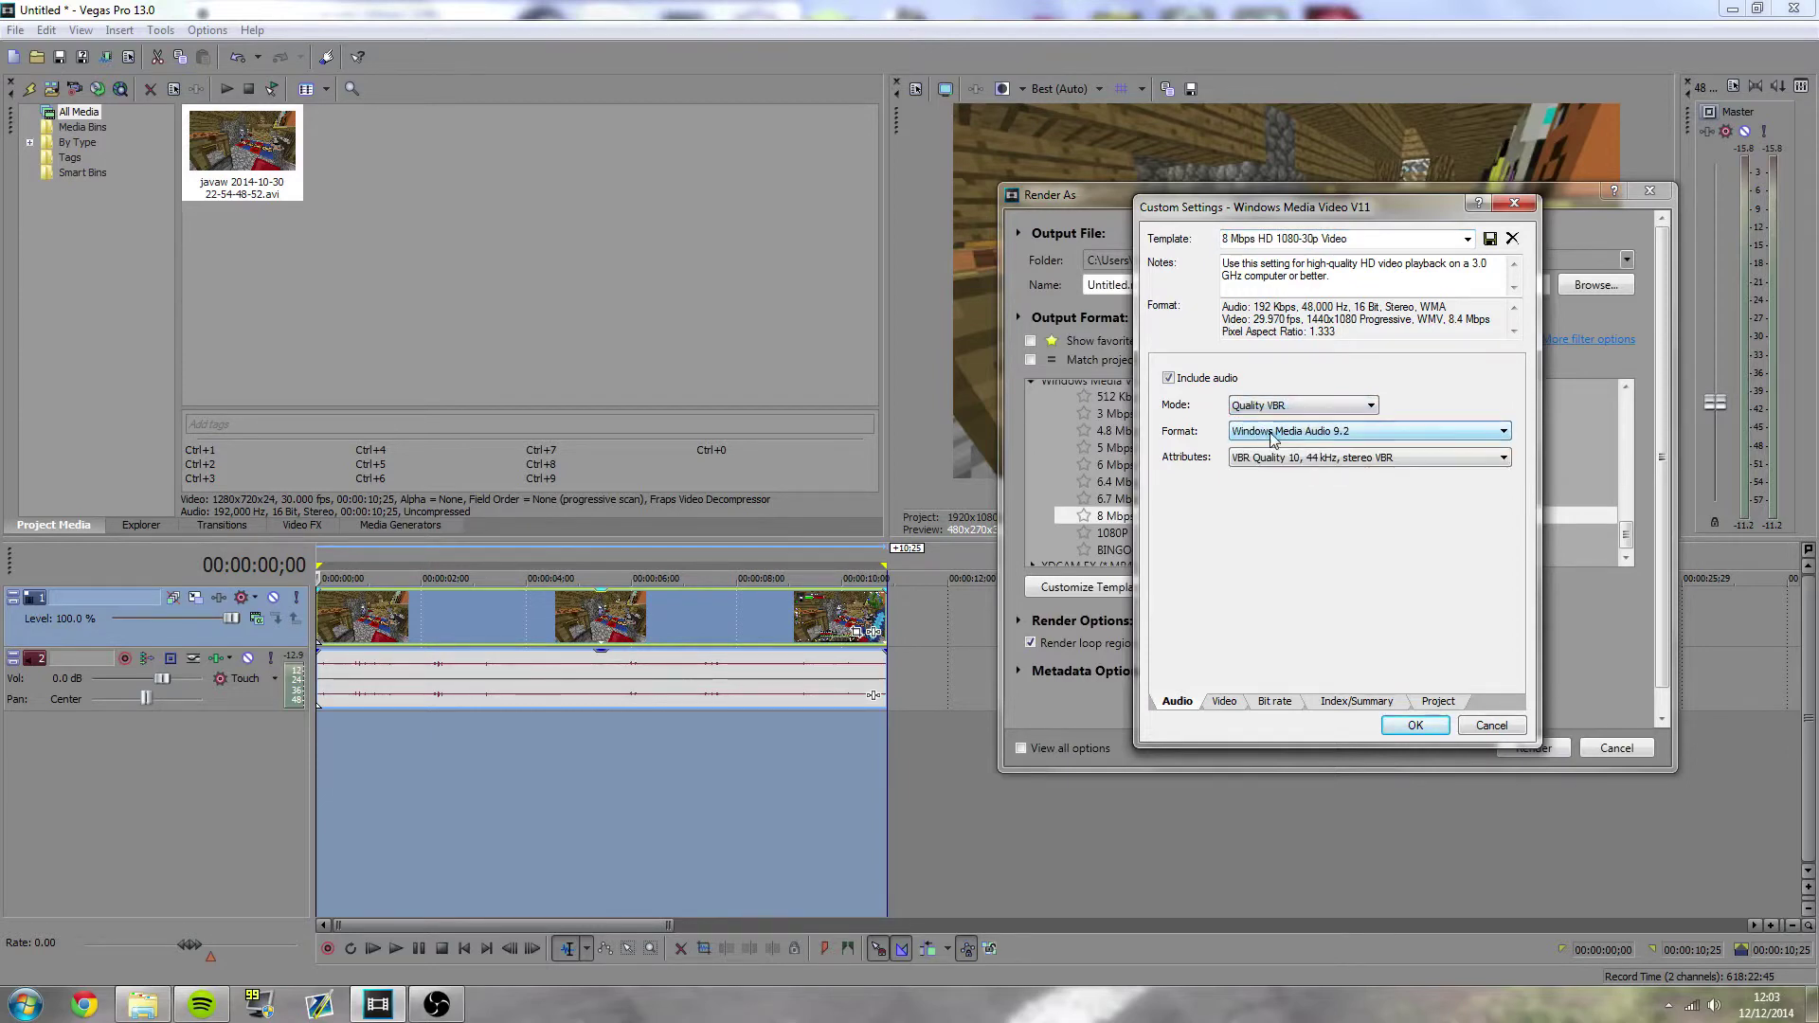
left_click(1268, 457)
left_click(1268, 460)
Set the WMV video to a custom image size 1920 pixels wide and a frame rate of 60 fps
left_click(1222, 702)
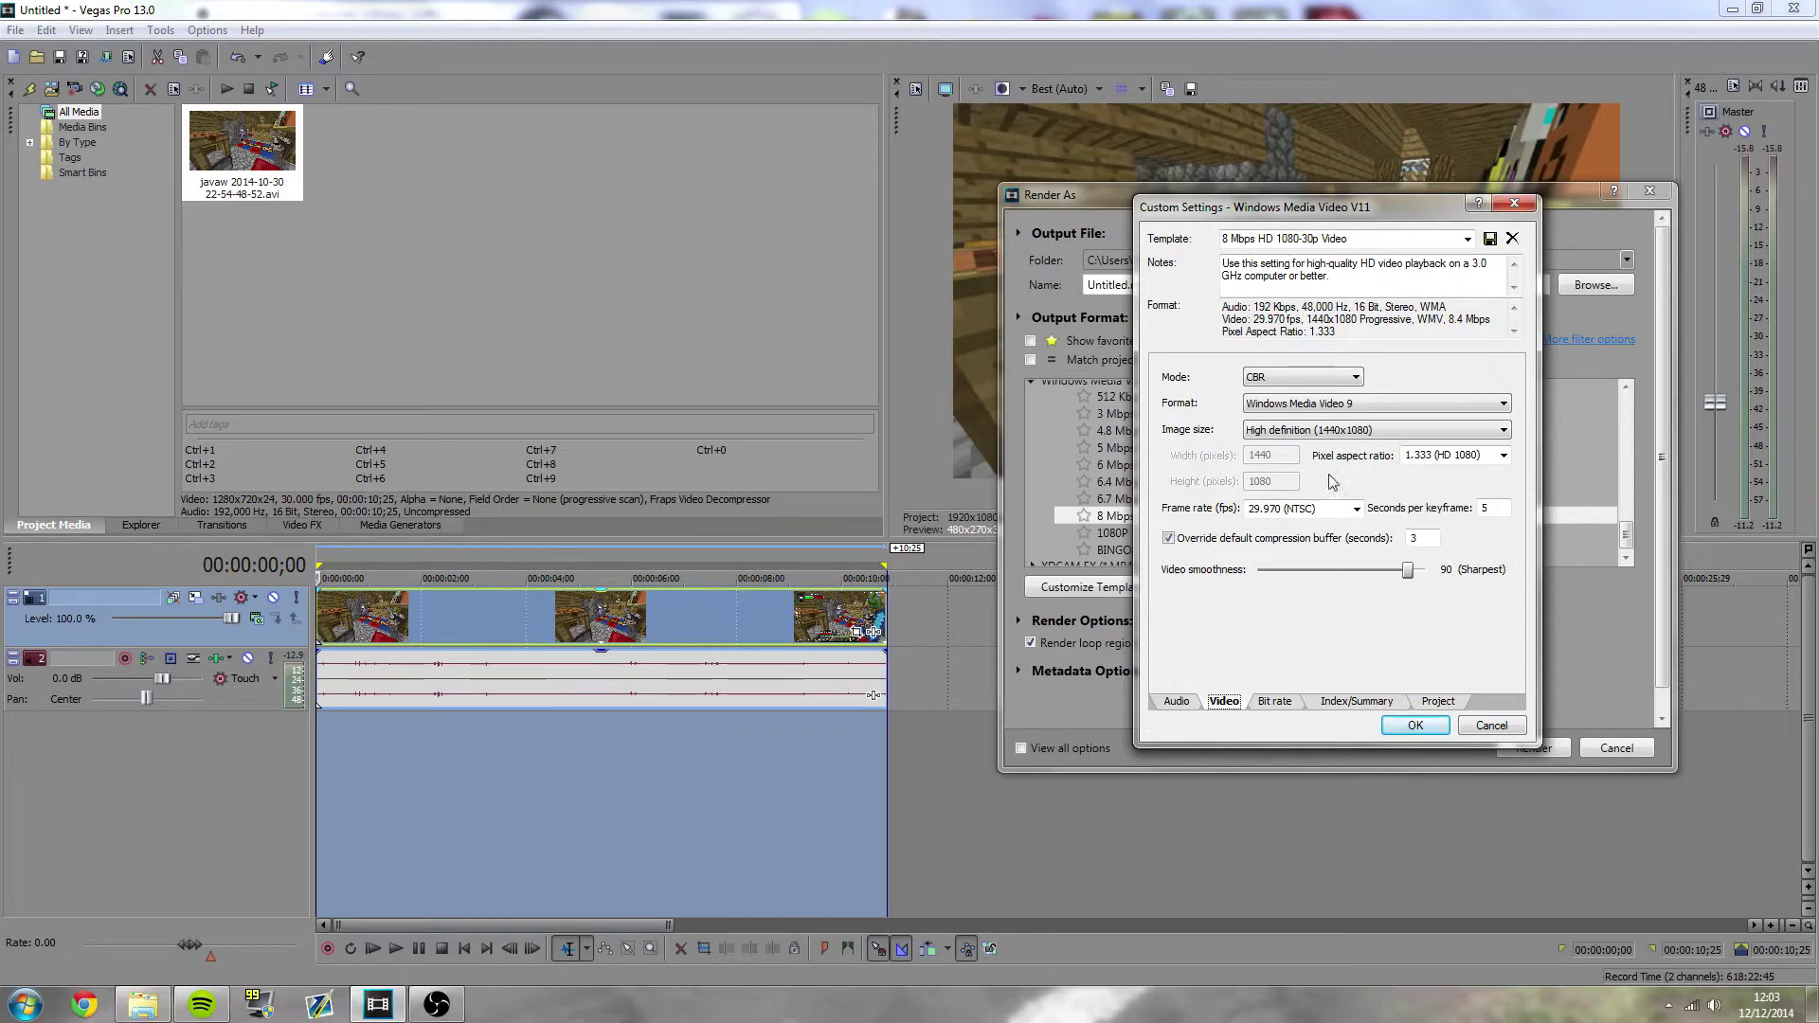
left_click(1272, 434)
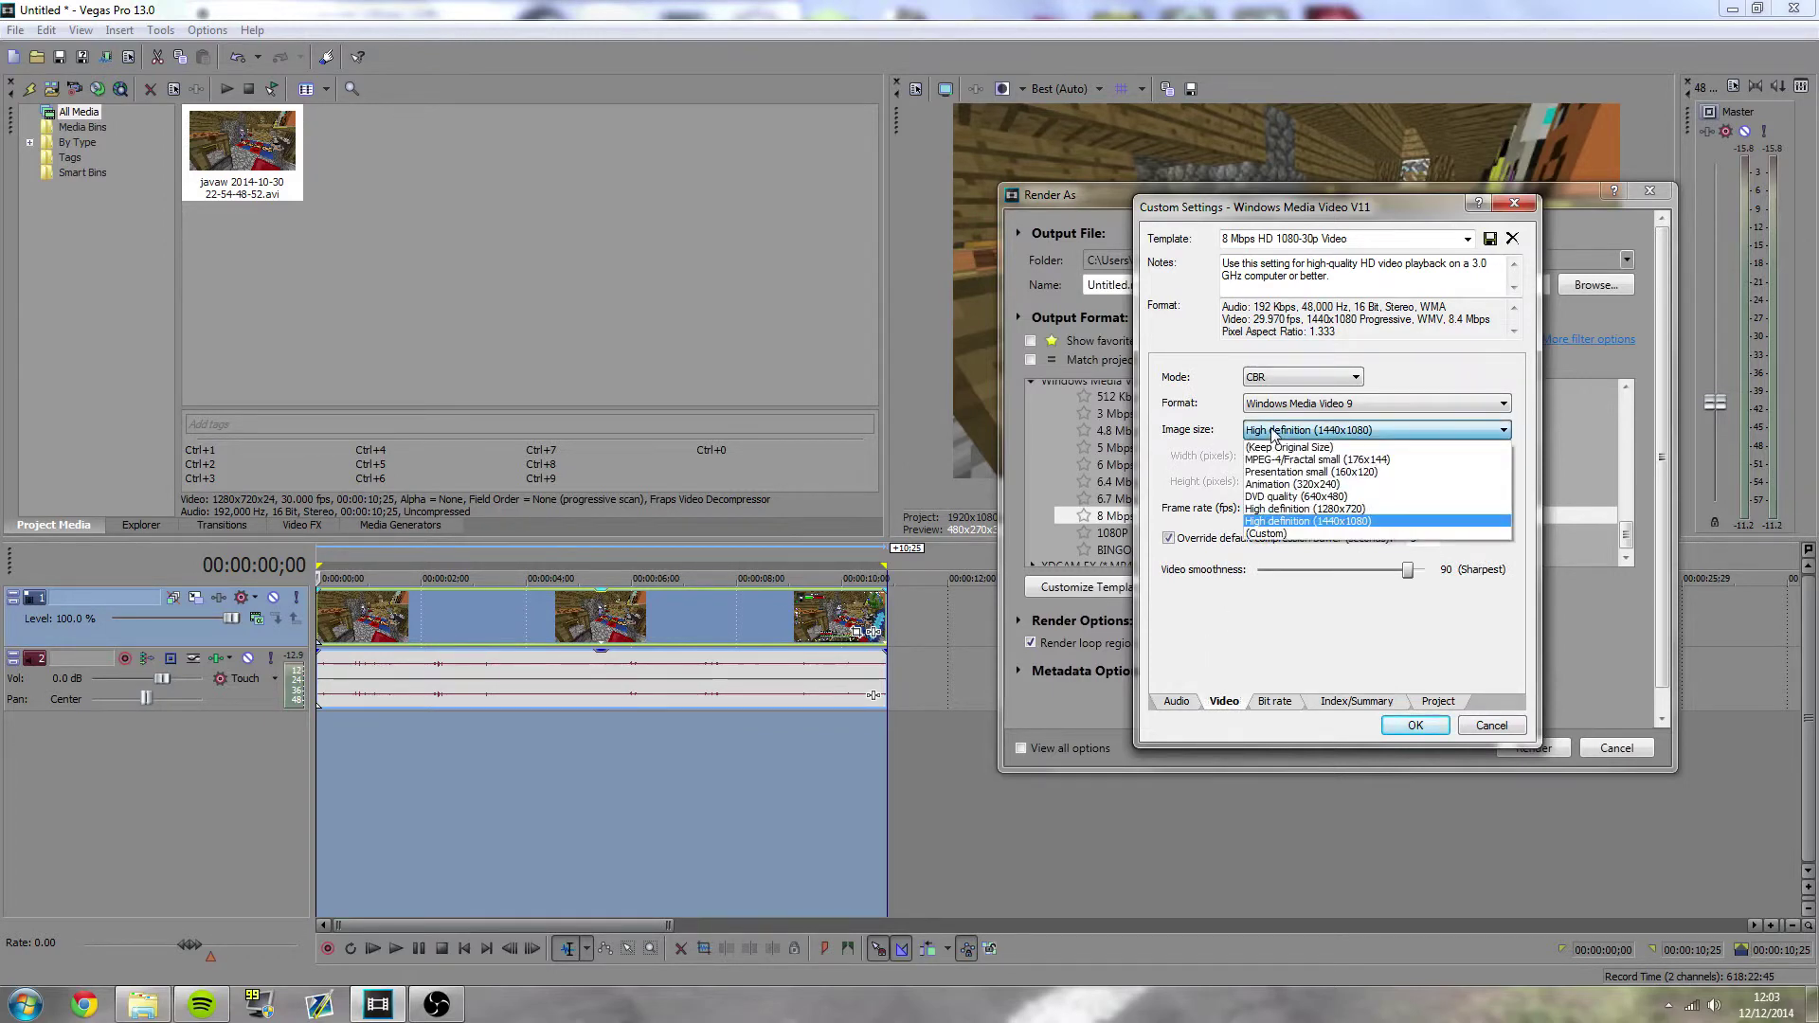
left_click(1275, 533)
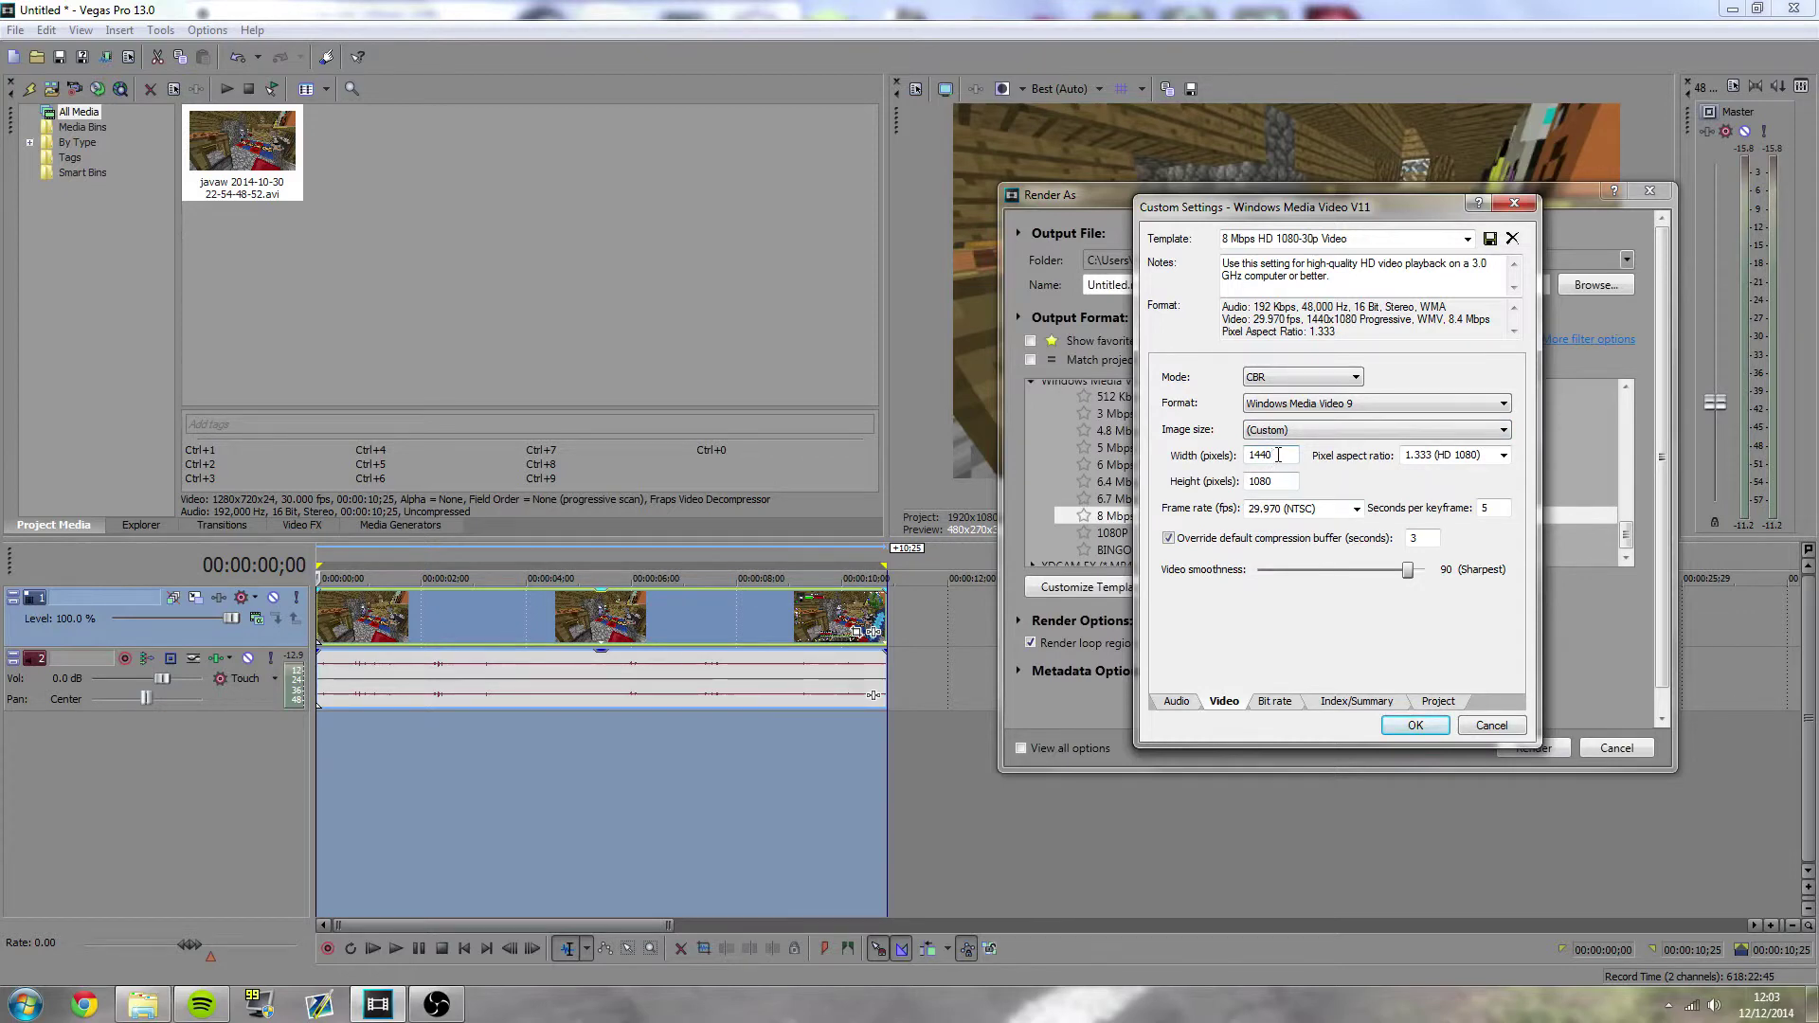
key("BackSpace")
key("BackSpace")
left_click(1357, 508)
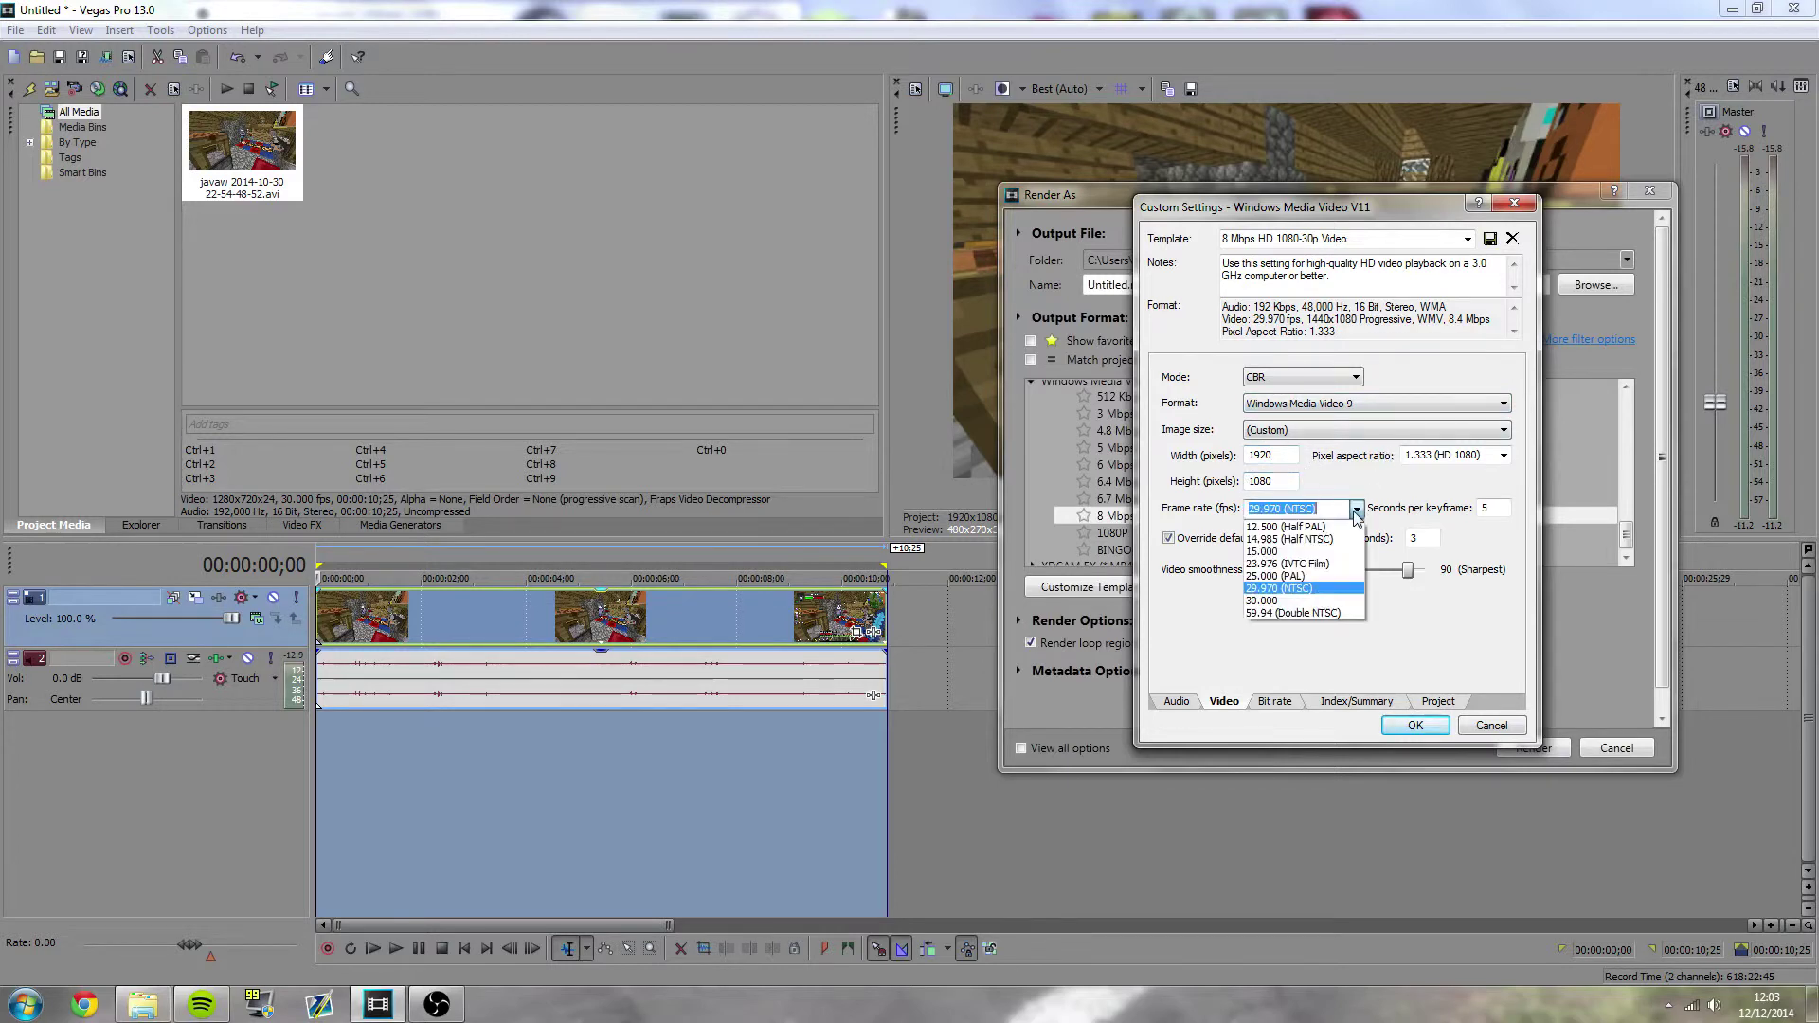
left_click(1356, 510)
type("60")
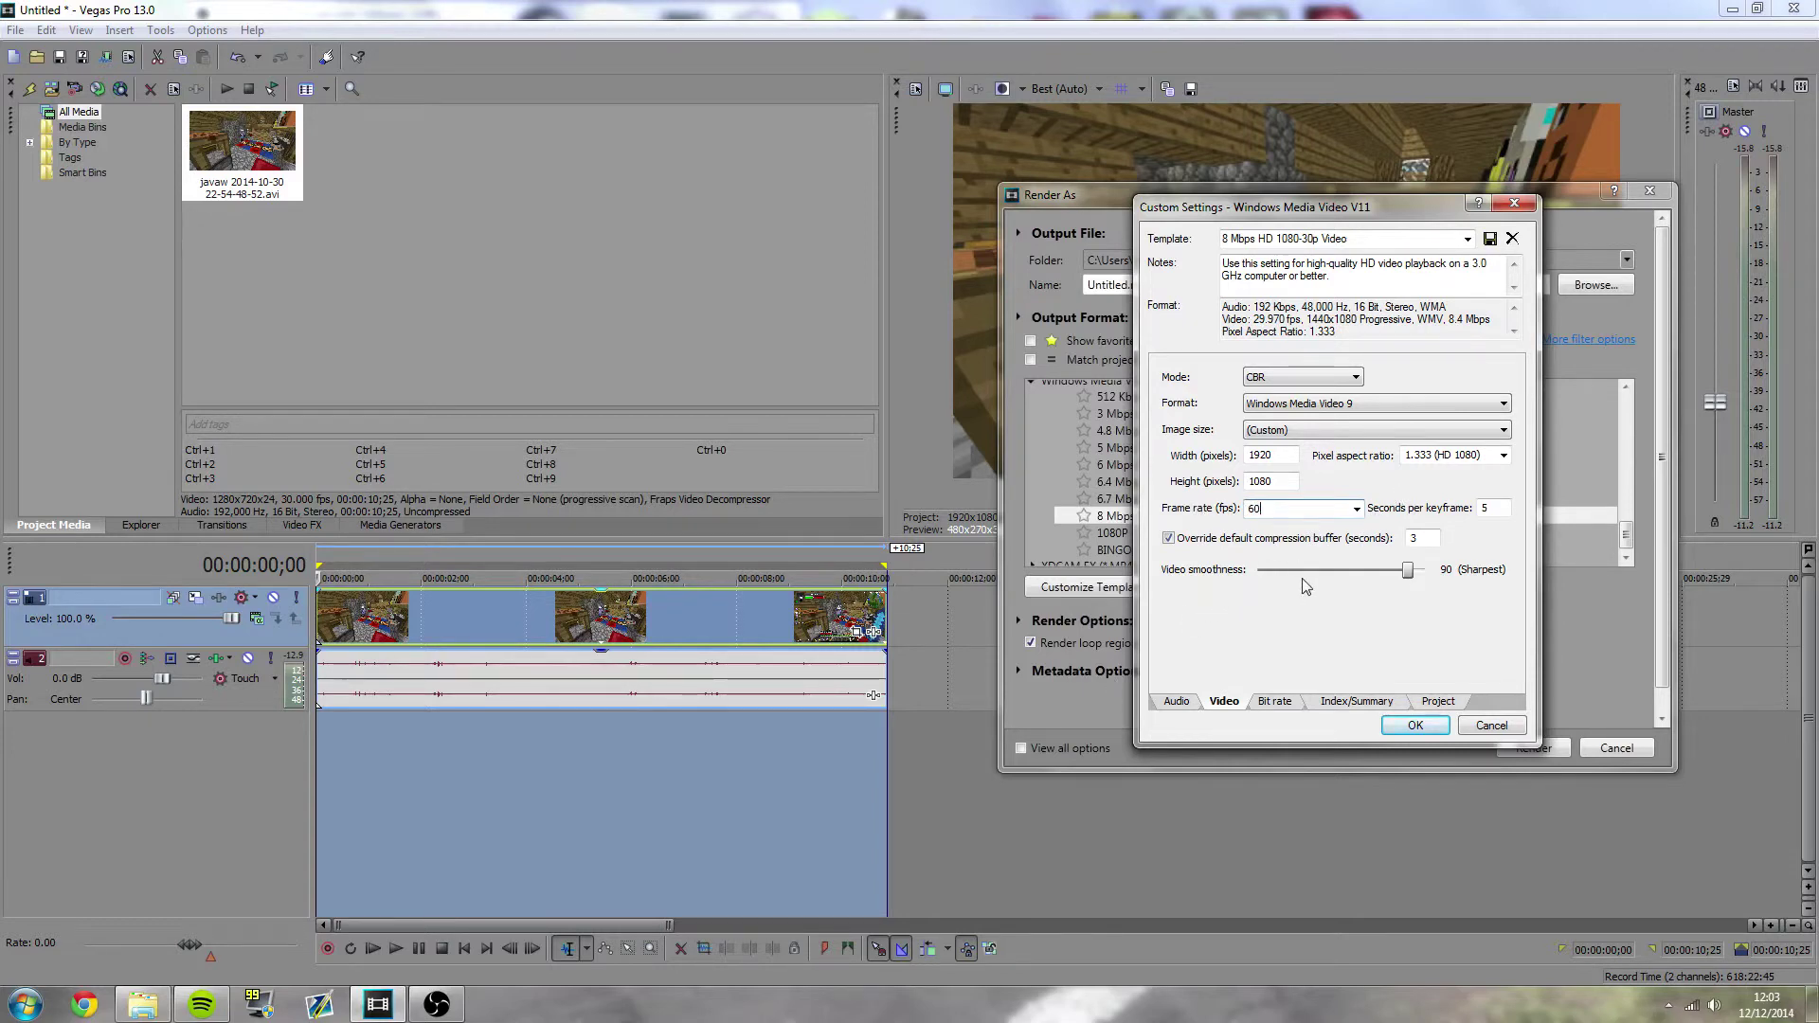
Review the WMV template's video smoothness, video encoding mode, Internet/LAN target bit rate and index/summary settings
left_click_drag(1411, 580, 1410, 569)
left_click(1297, 377)
left_click(1308, 380)
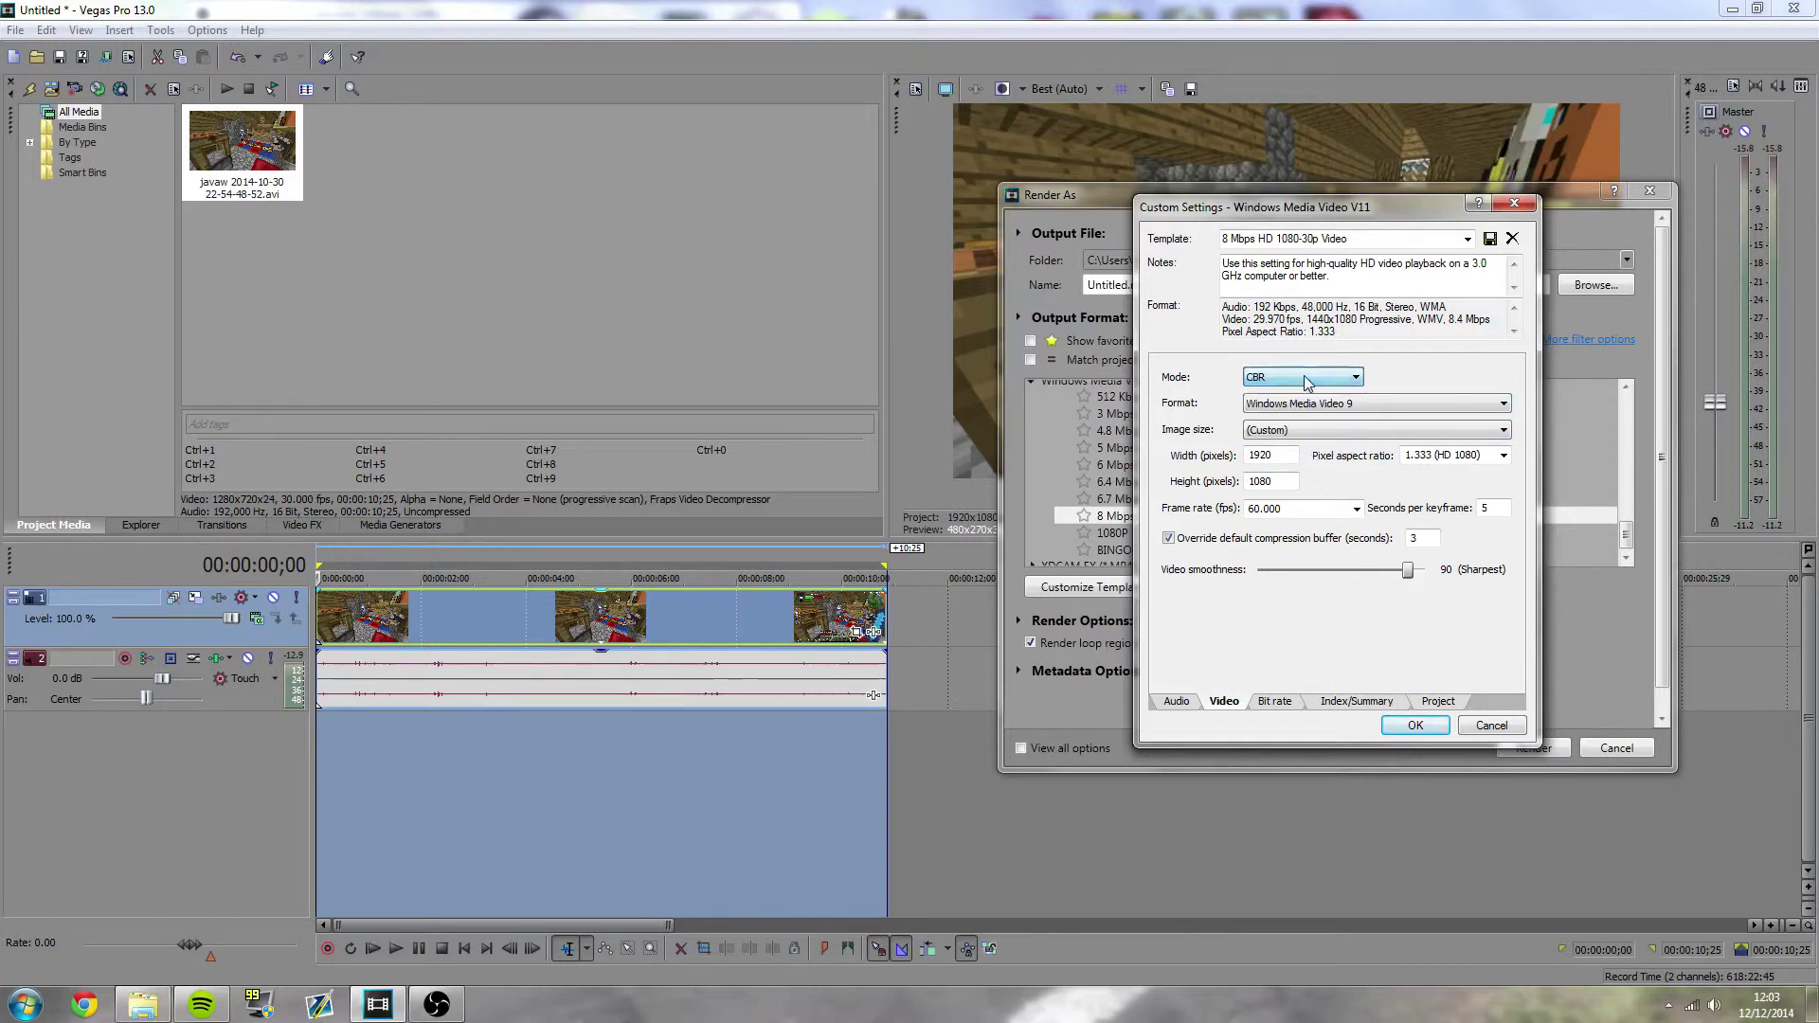
left_click(1284, 704)
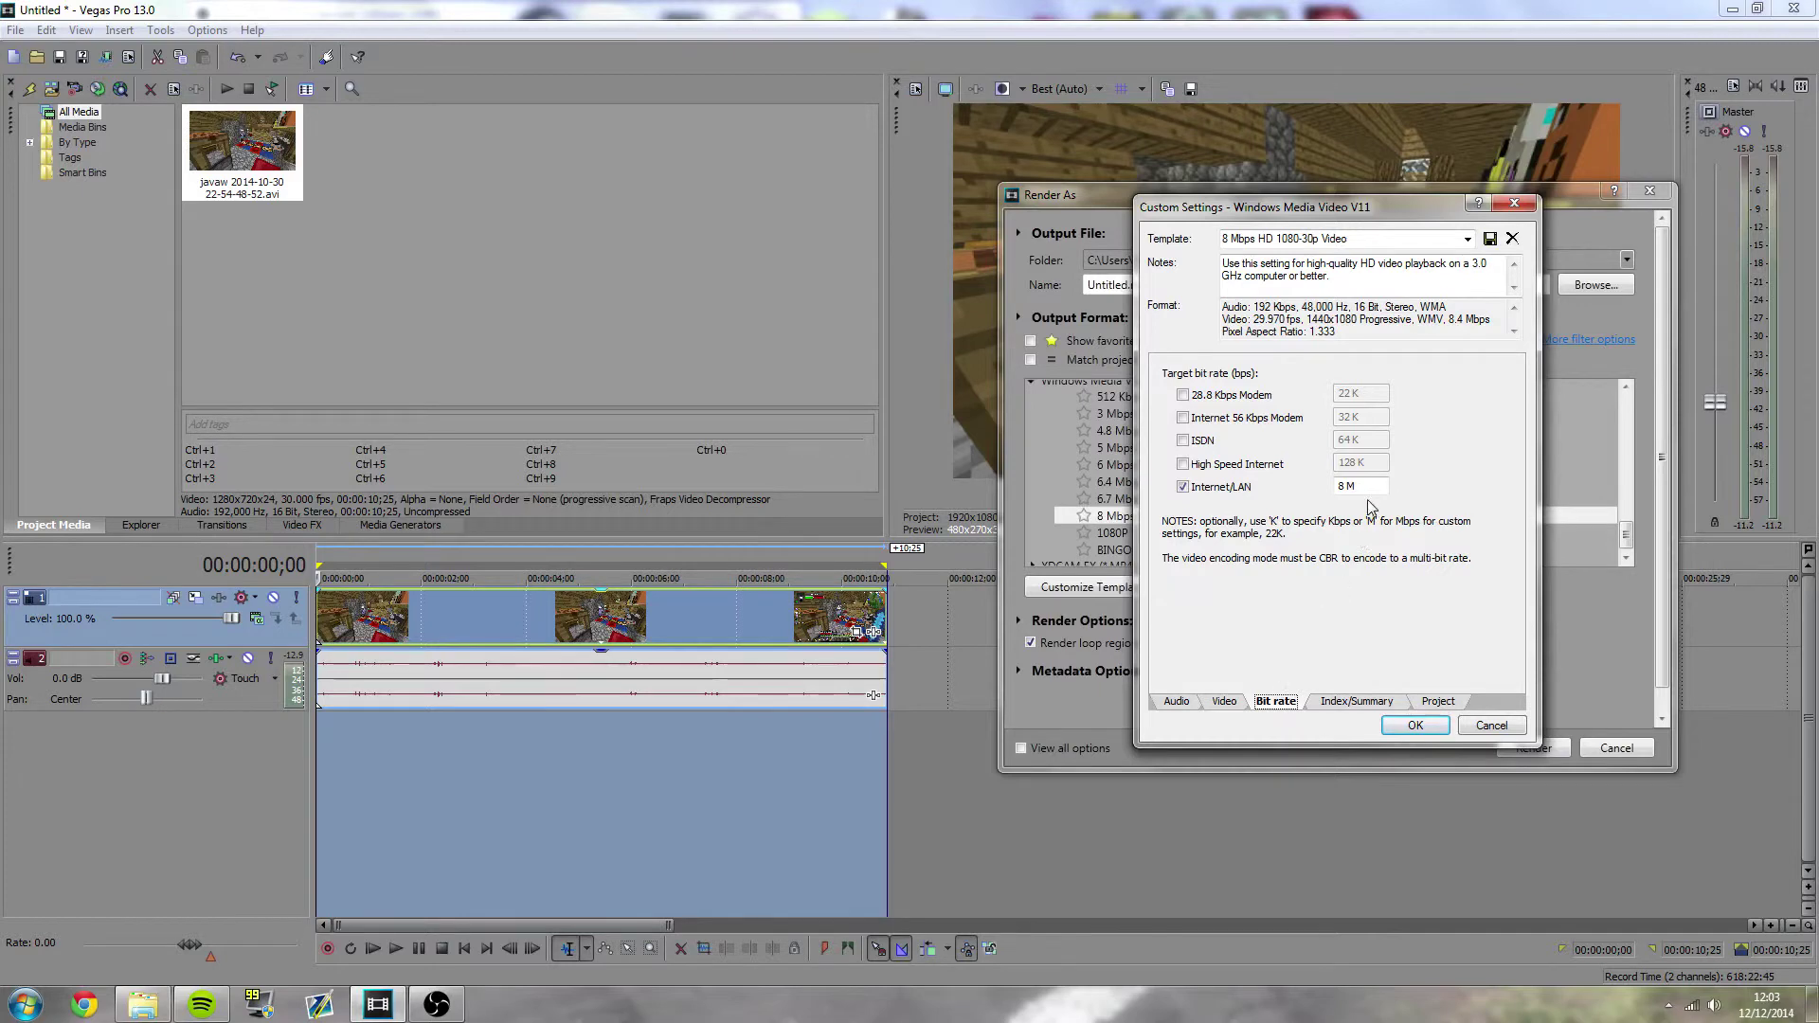
left_click(1368, 488)
left_click(1355, 702)
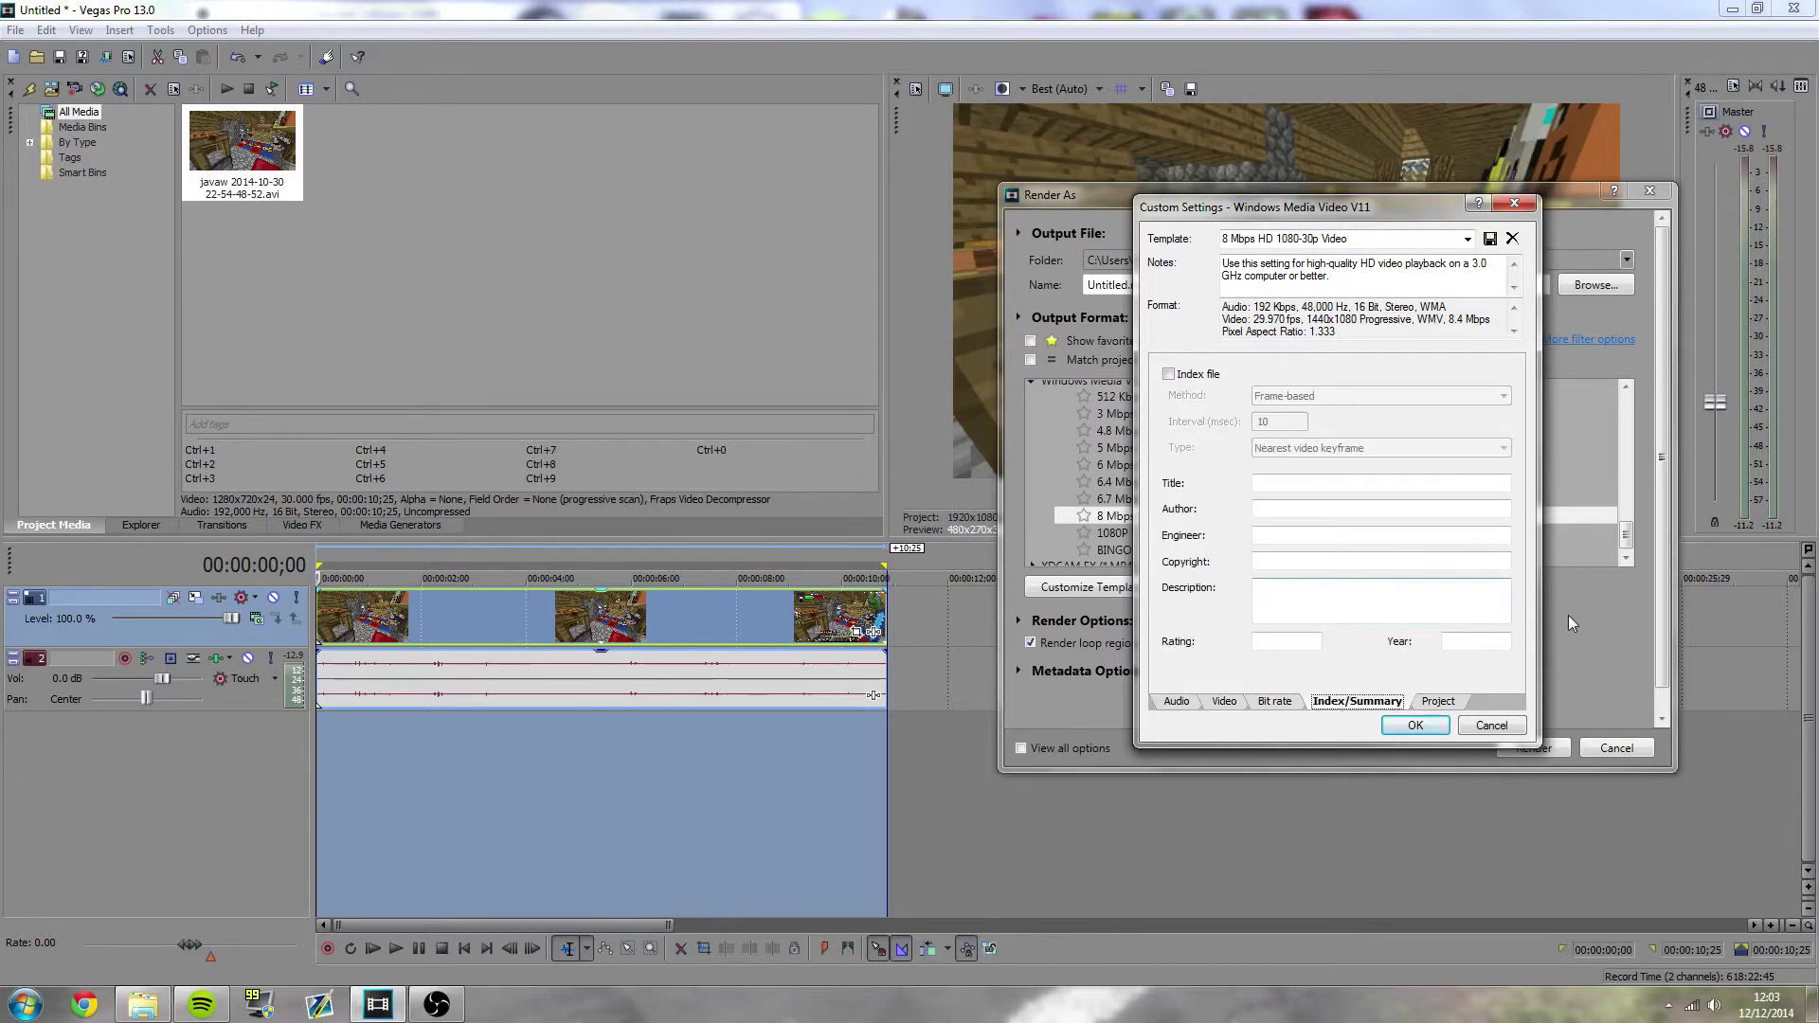
Set the WMV template's video rendering quality to Best, accept the custom settings and close Render As without rendering
left_click(1448, 701)
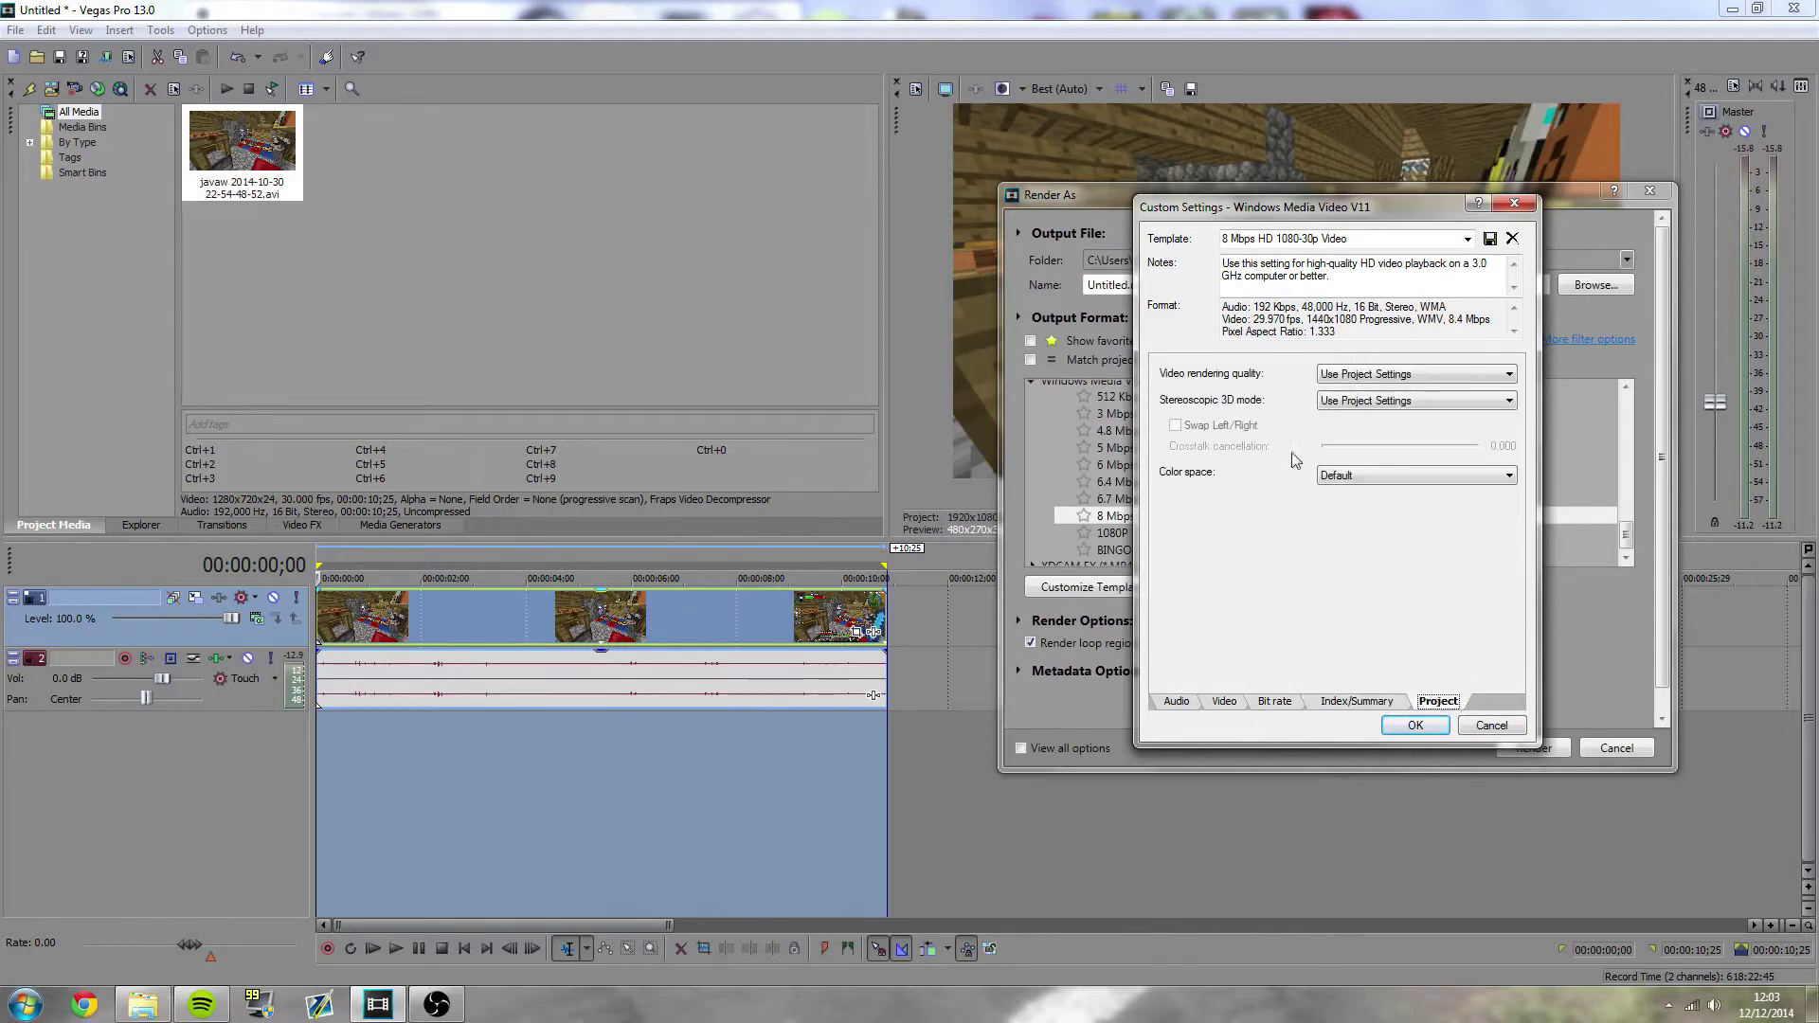
left_click(1345, 379)
left_click(1367, 449)
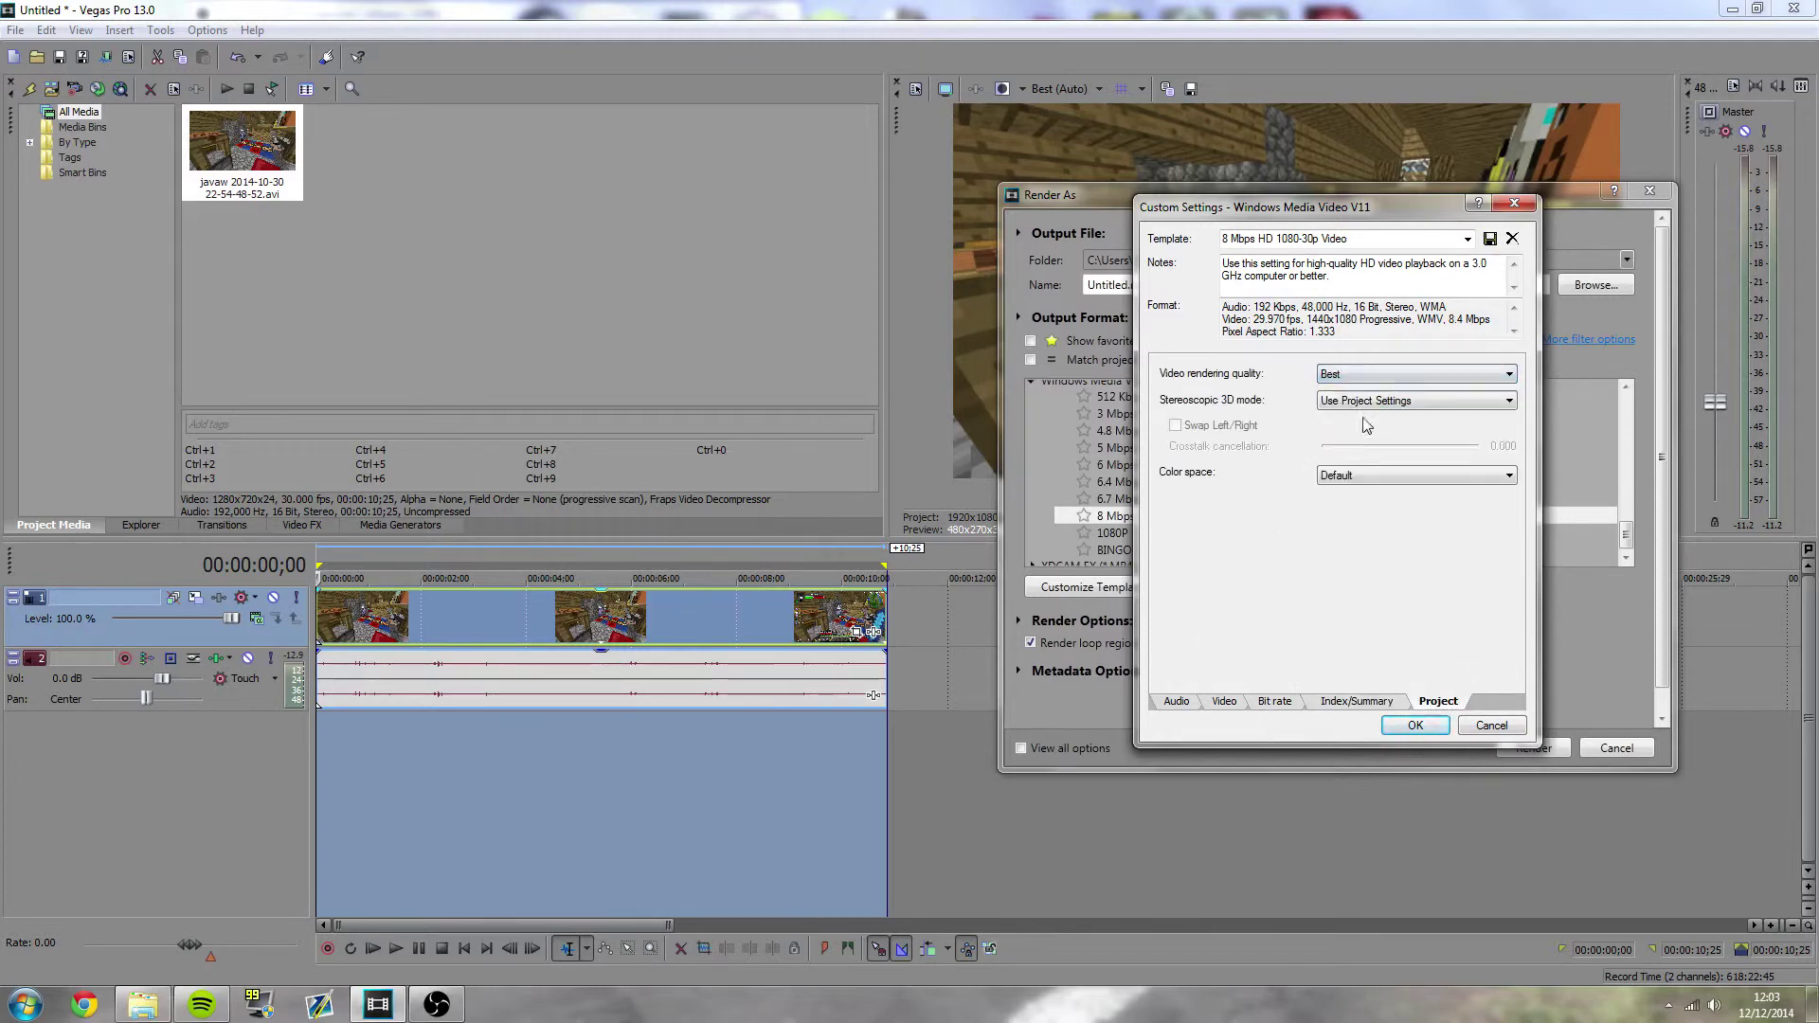
left_click(1174, 701)
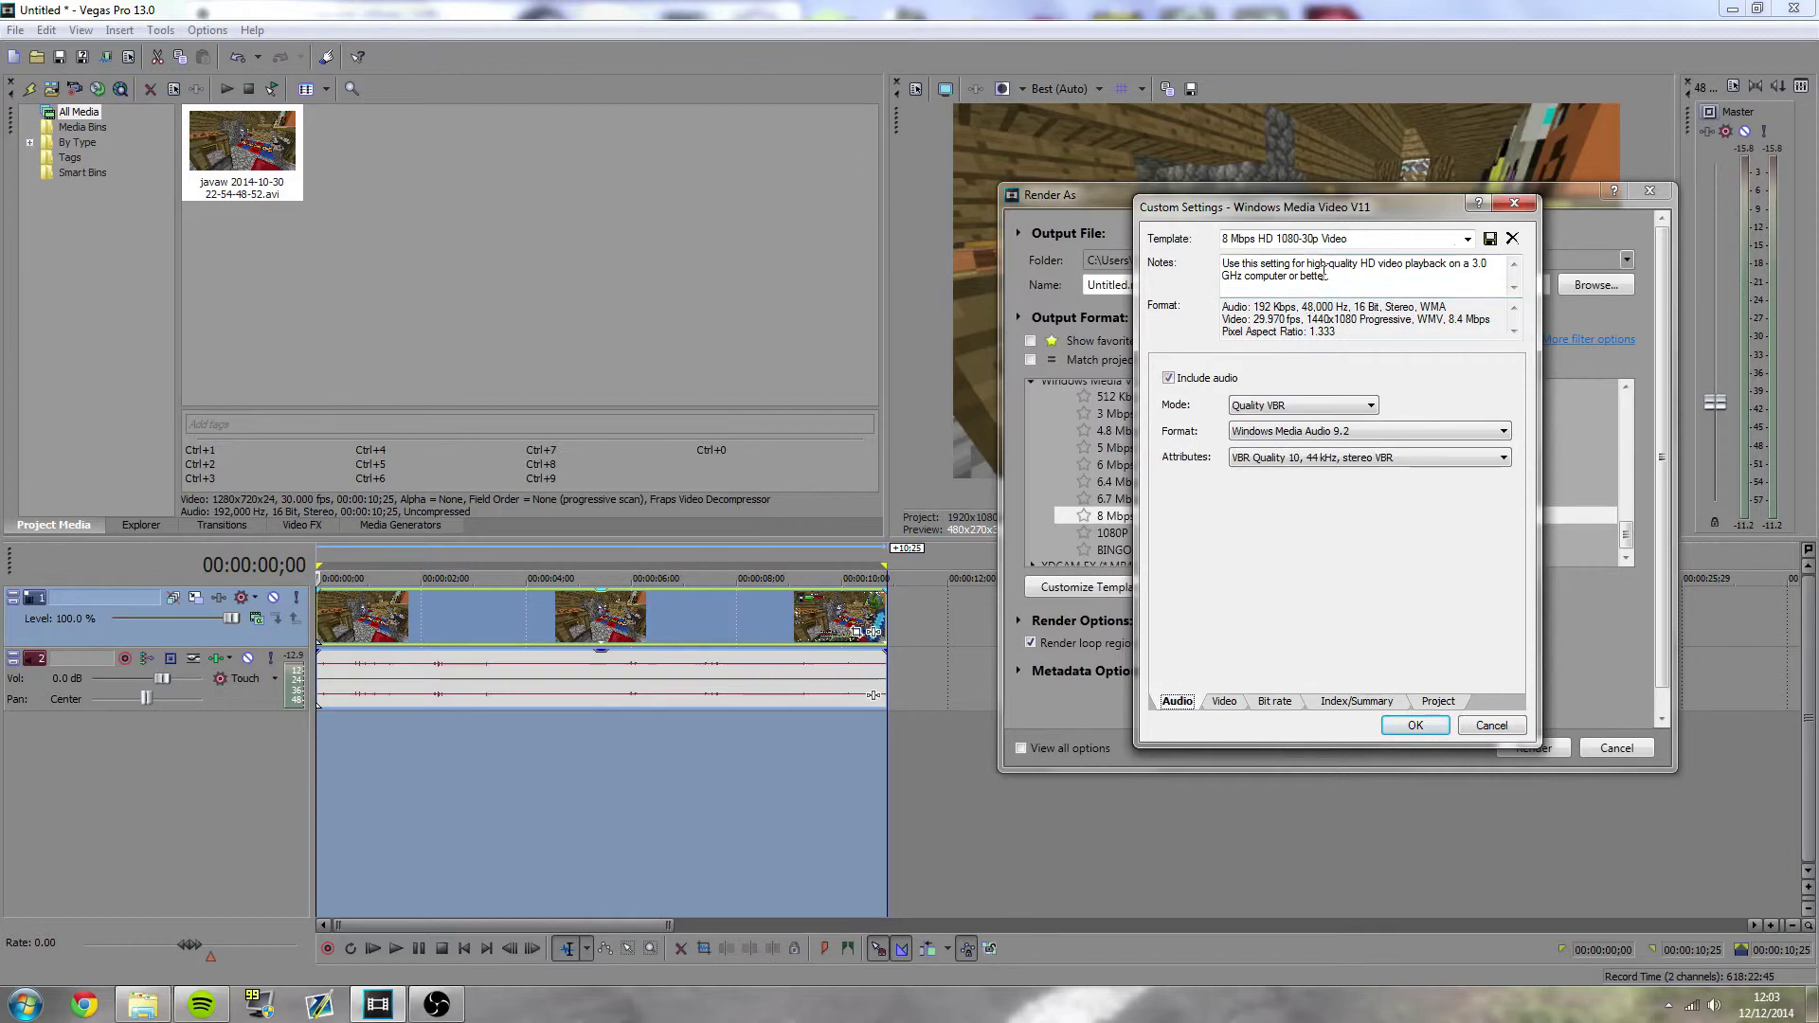
left_click(1414, 725)
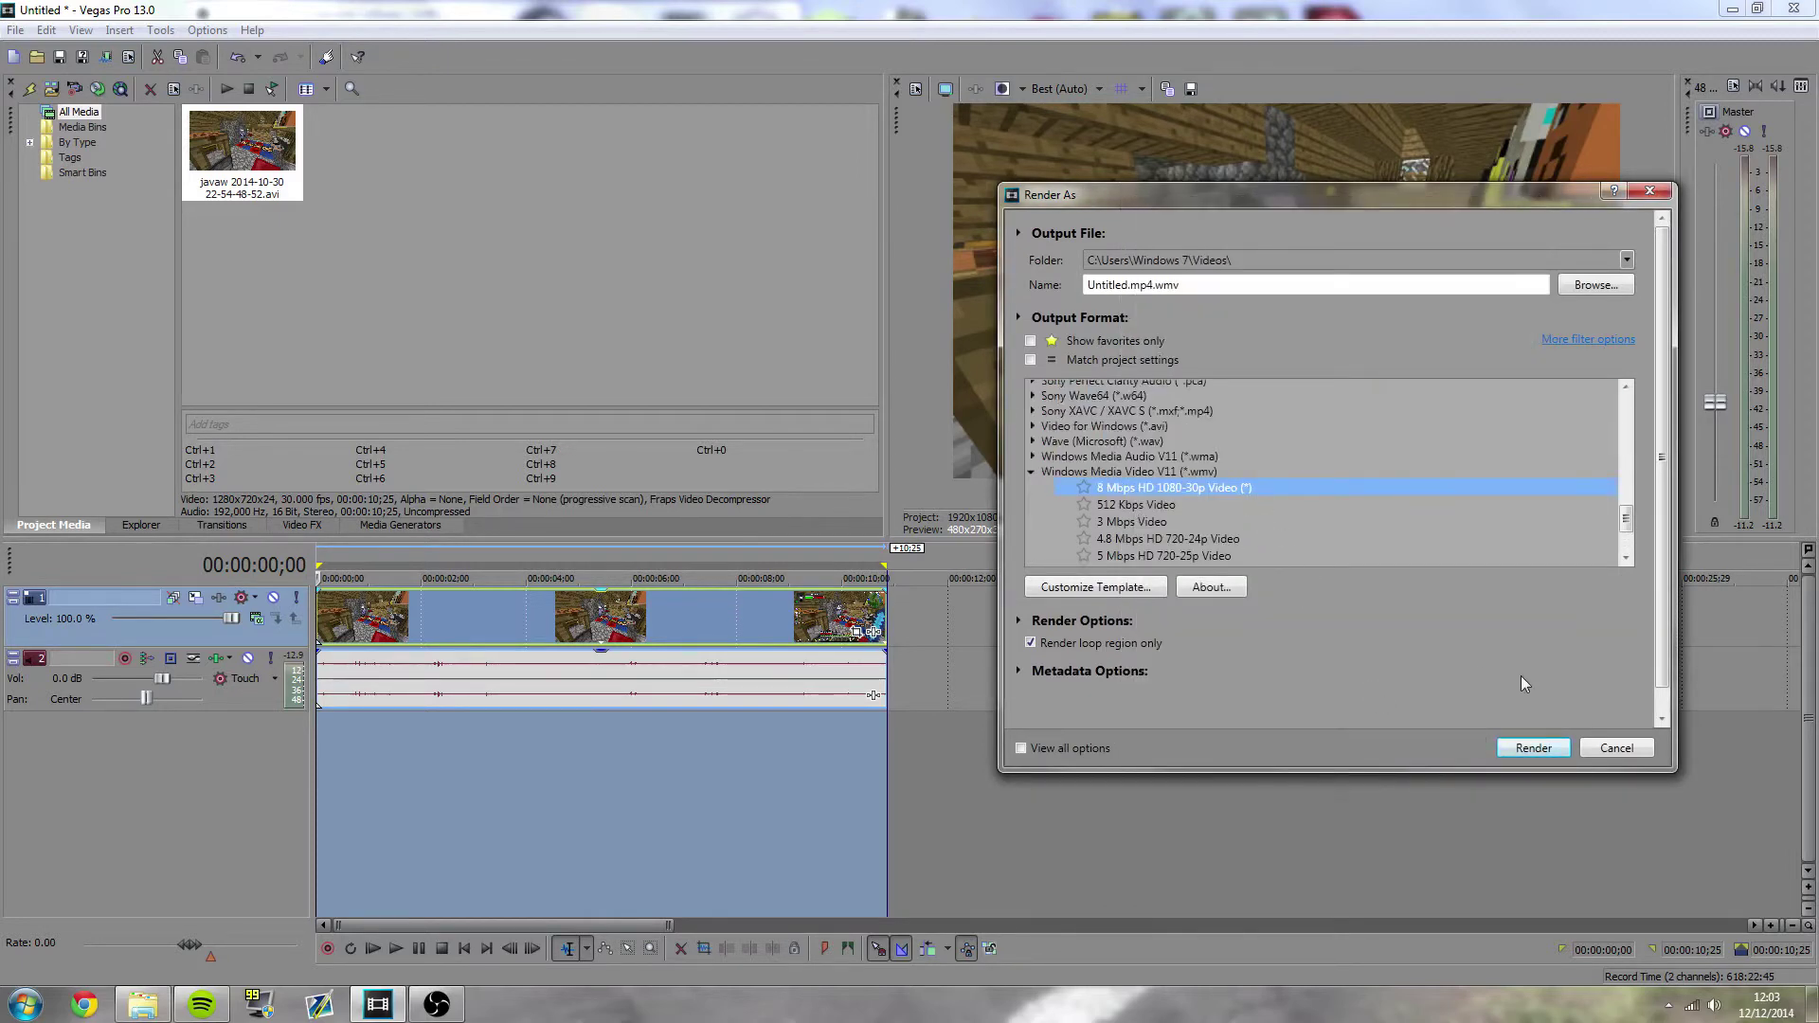
left_click(1617, 748)
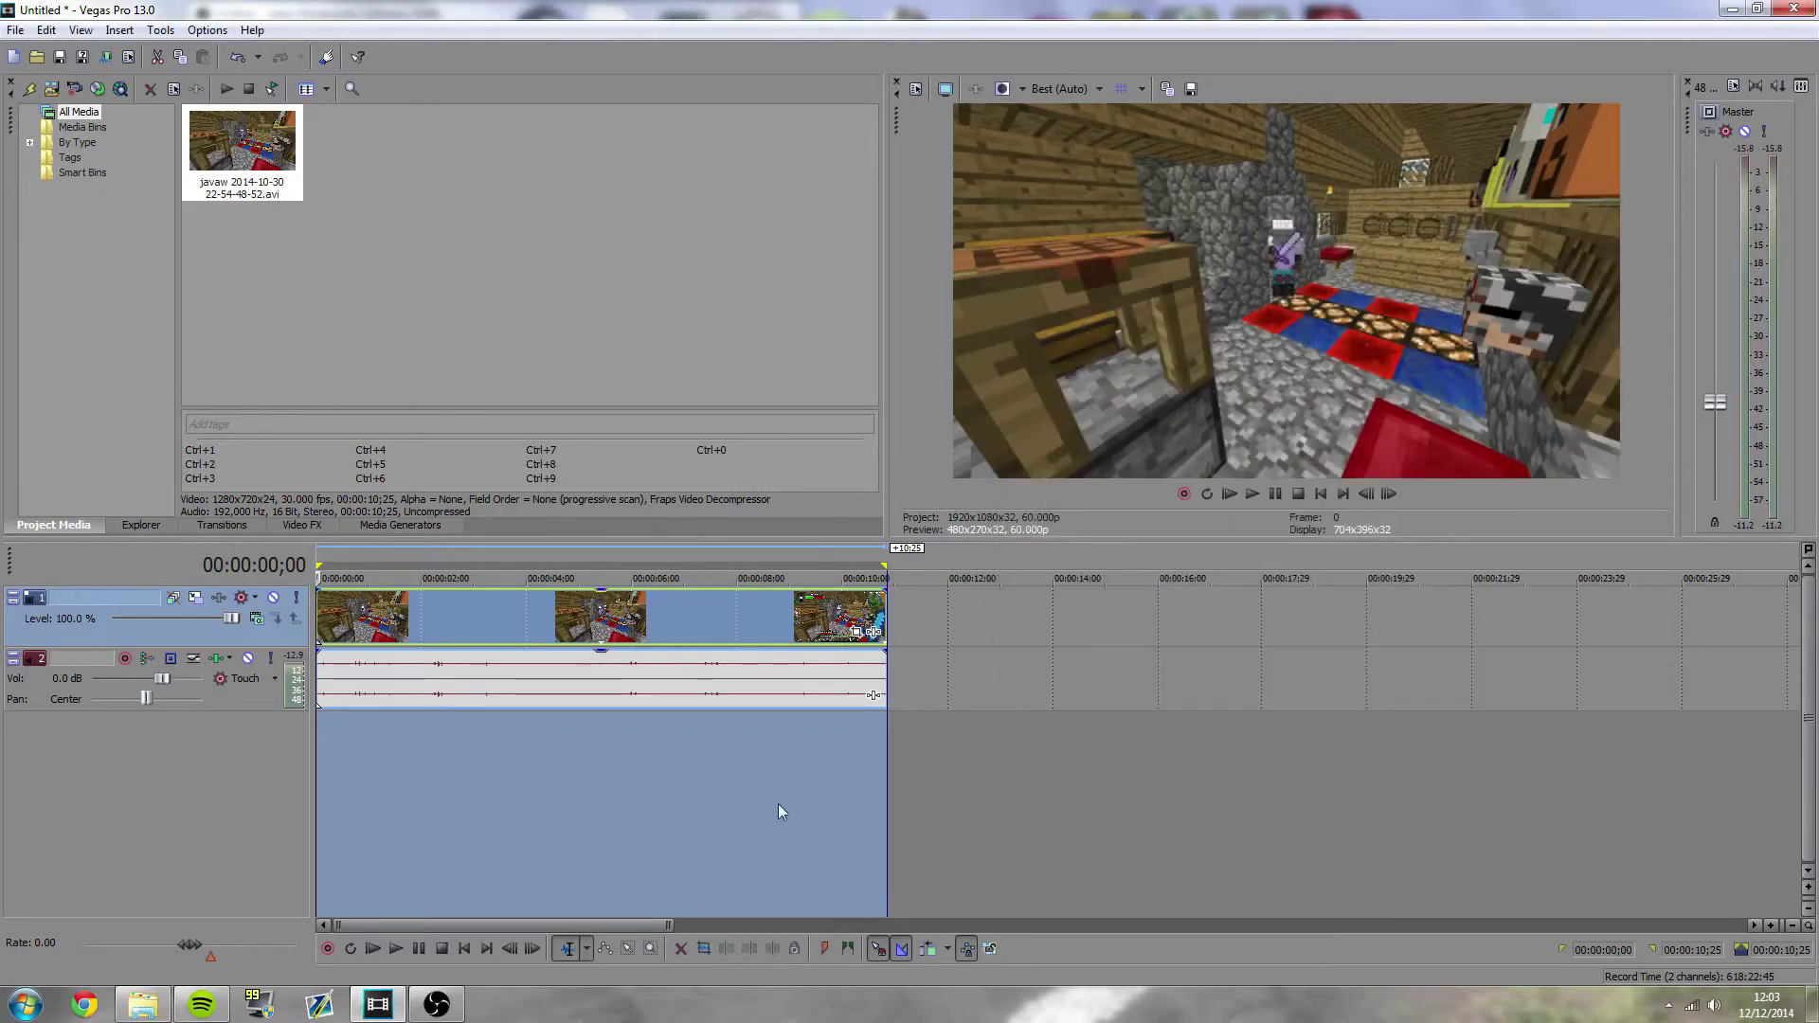